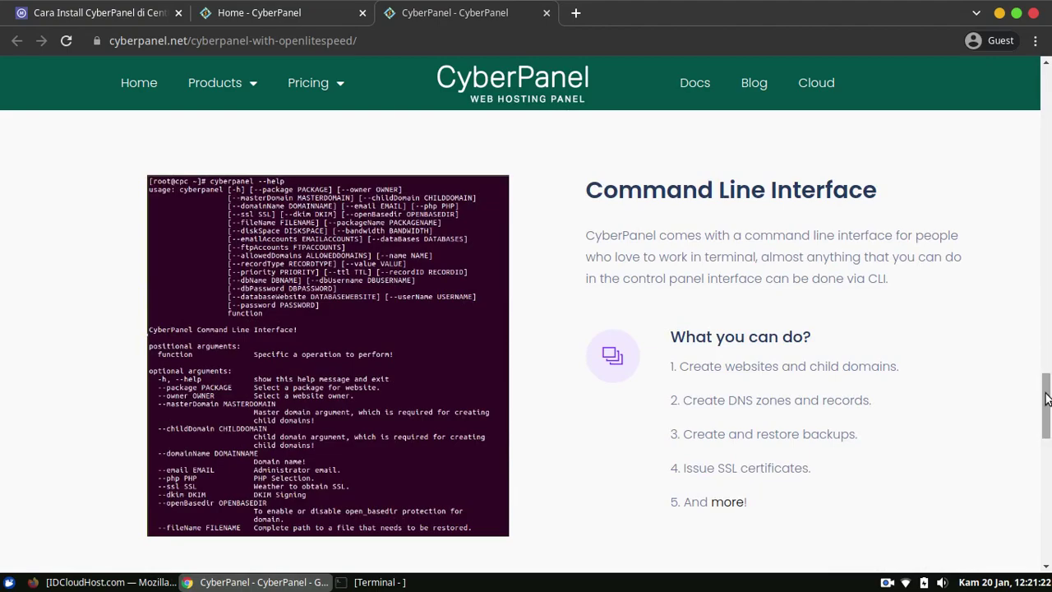
Scroll the CyberPanel features page, then switch to the 'Cara Install CyberPanel di CentOS 7' article.
drag(1047, 403, 1049, 85)
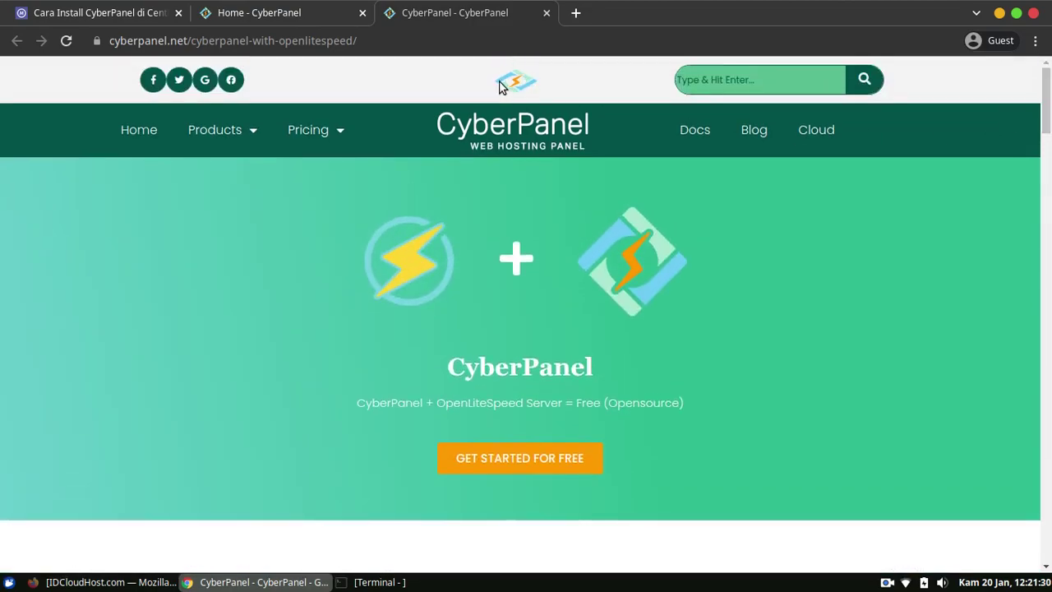
click(113, 17)
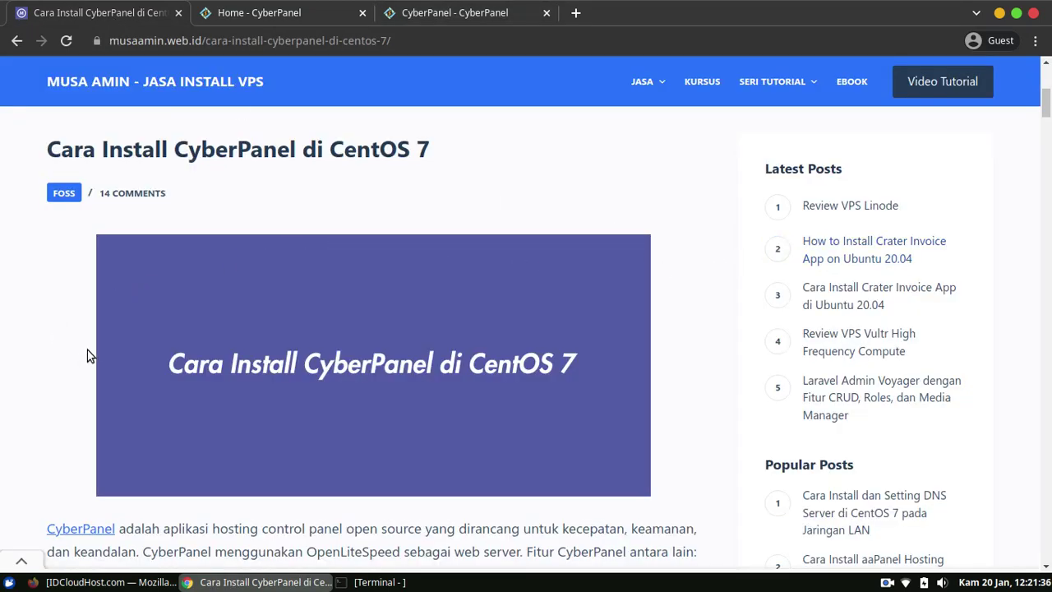
Scroll down through the CyberPanel CentOS 7 installation steps in the article.
scroll(190, 326, down, 1)
scroll(194, 325, down, 3)
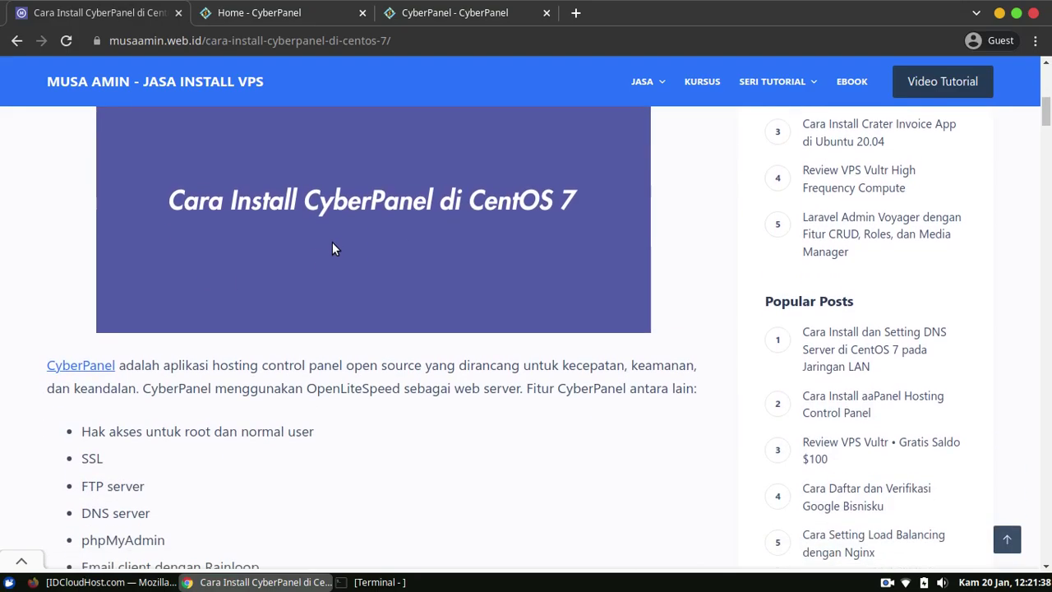
scroll(433, 232, down, 8)
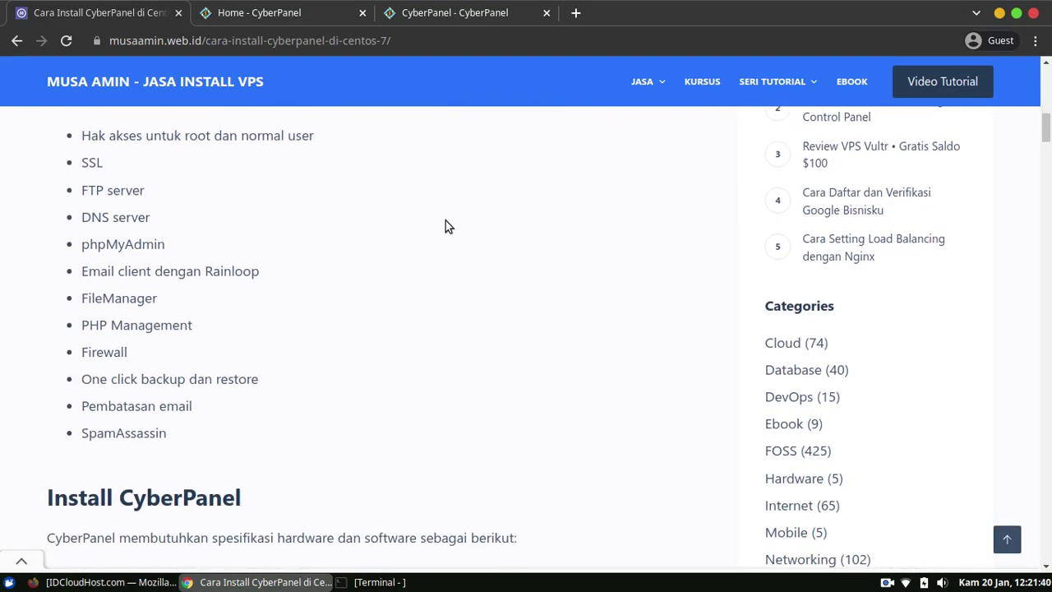
scroll(479, 217, down, 7)
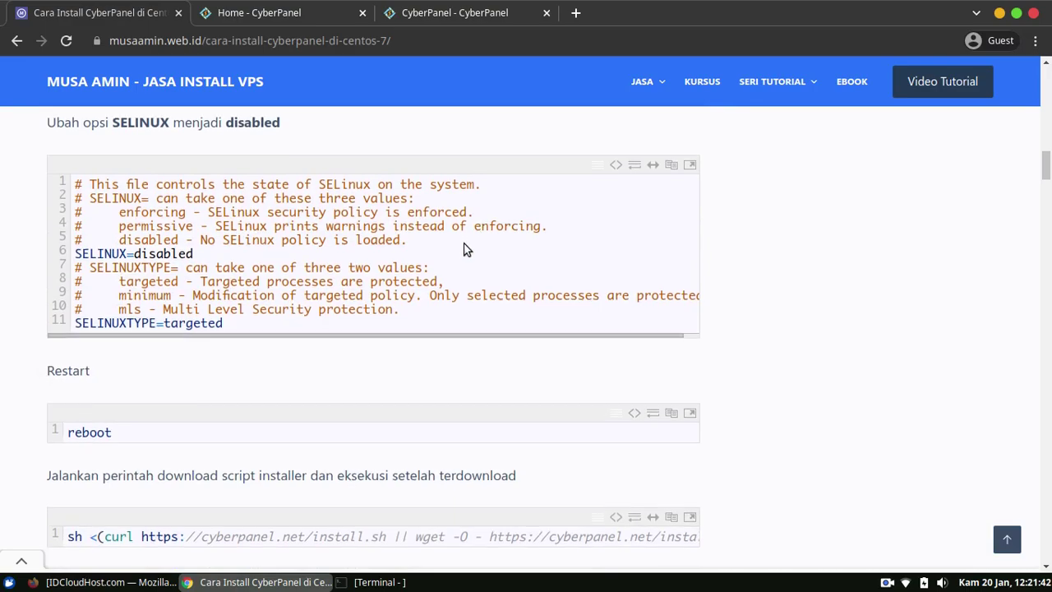
drag(1049, 179, 1038, 116)
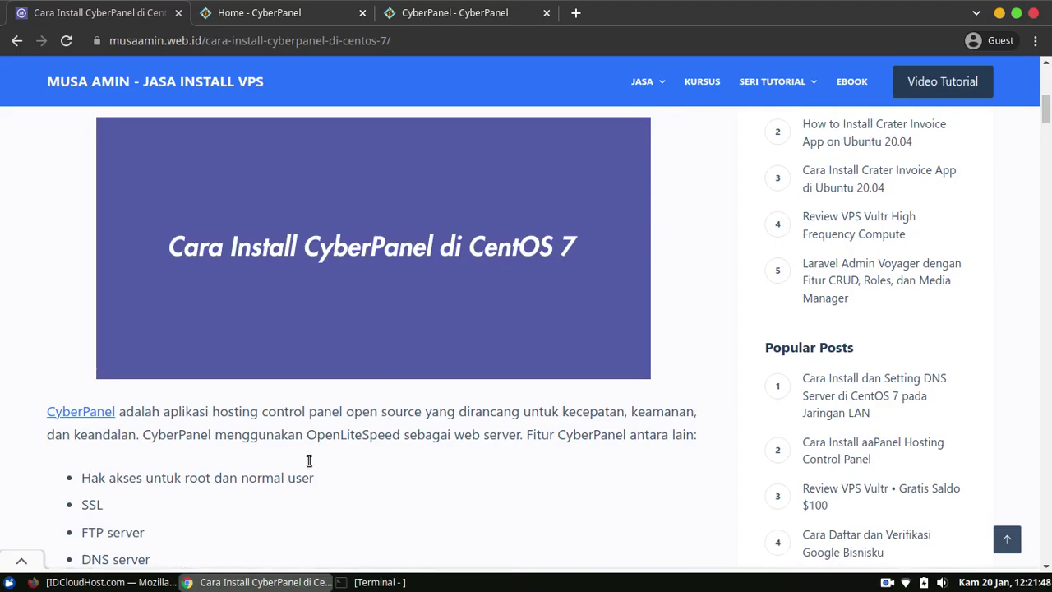
Glance at the IDCloudHost console, re-check the article, then settle on the console dashboard.
click(99, 582)
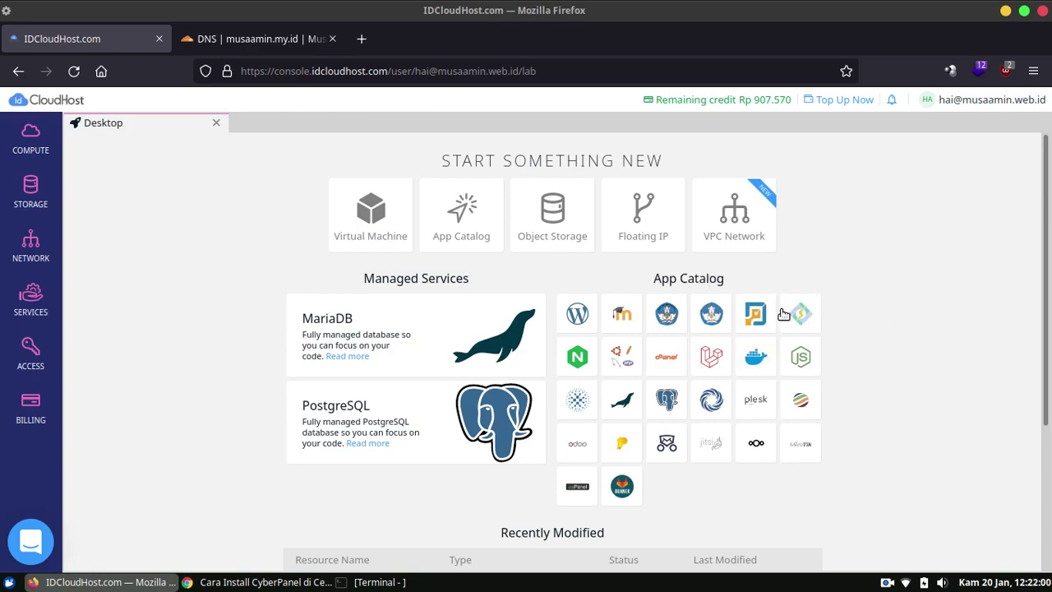
click(265, 582)
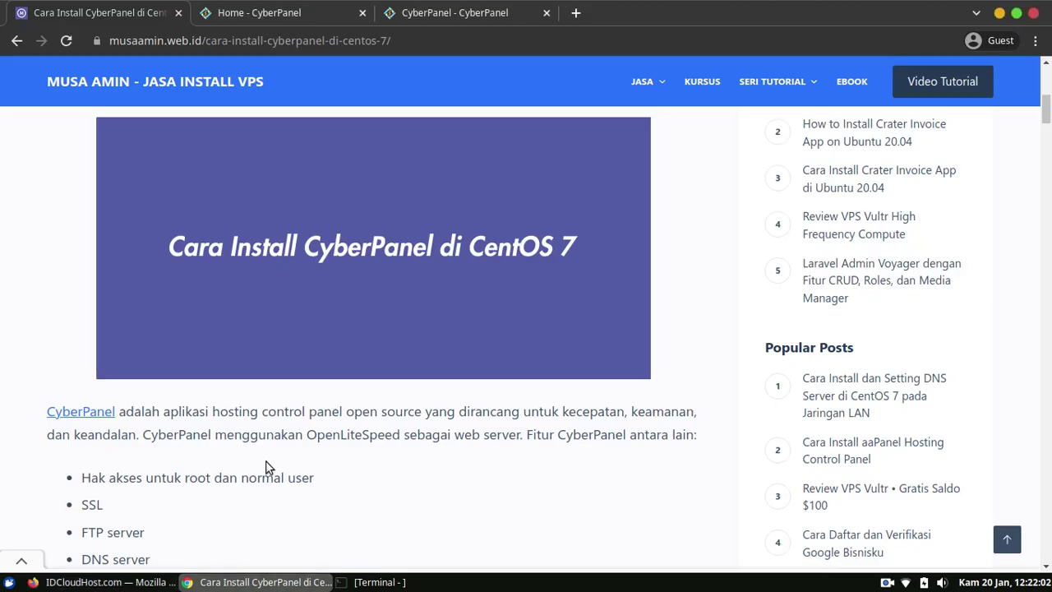
scroll(384, 353, down, 15)
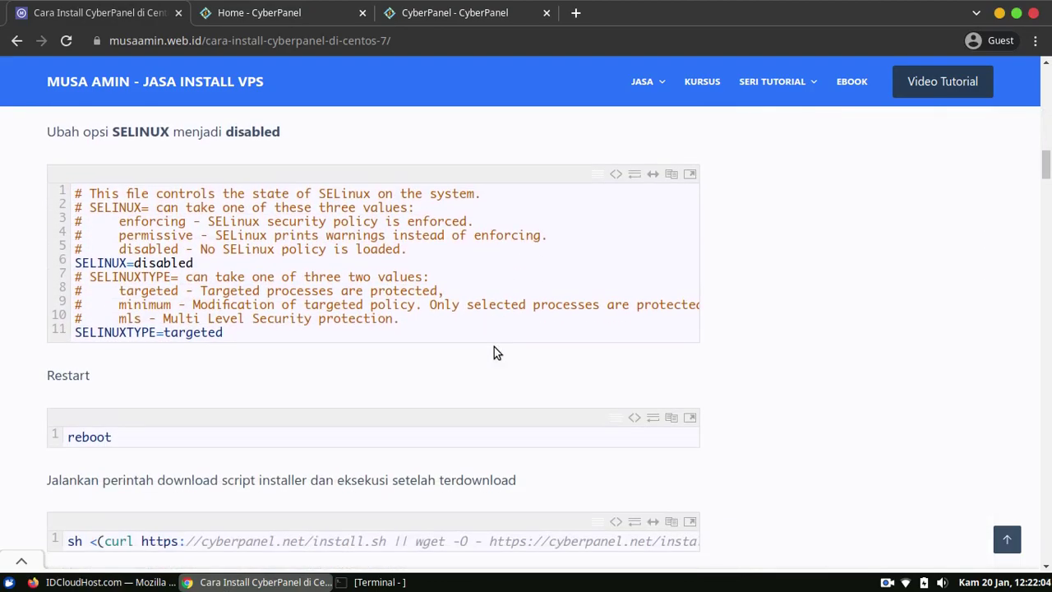
scroll(494, 348, down, 6)
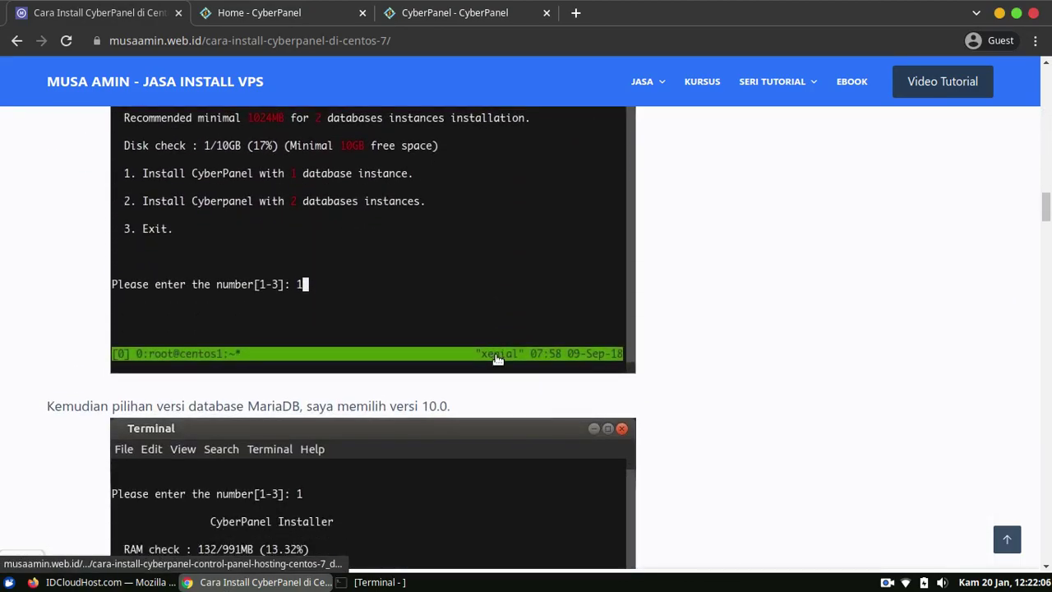
scroll(497, 374, up, 14)
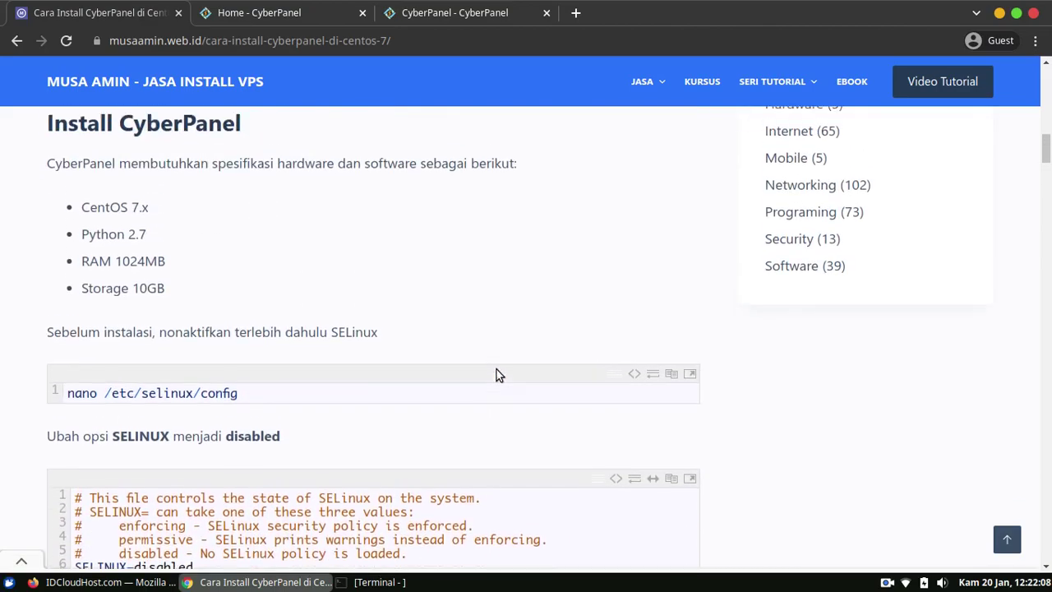
scroll(497, 374, up, 6)
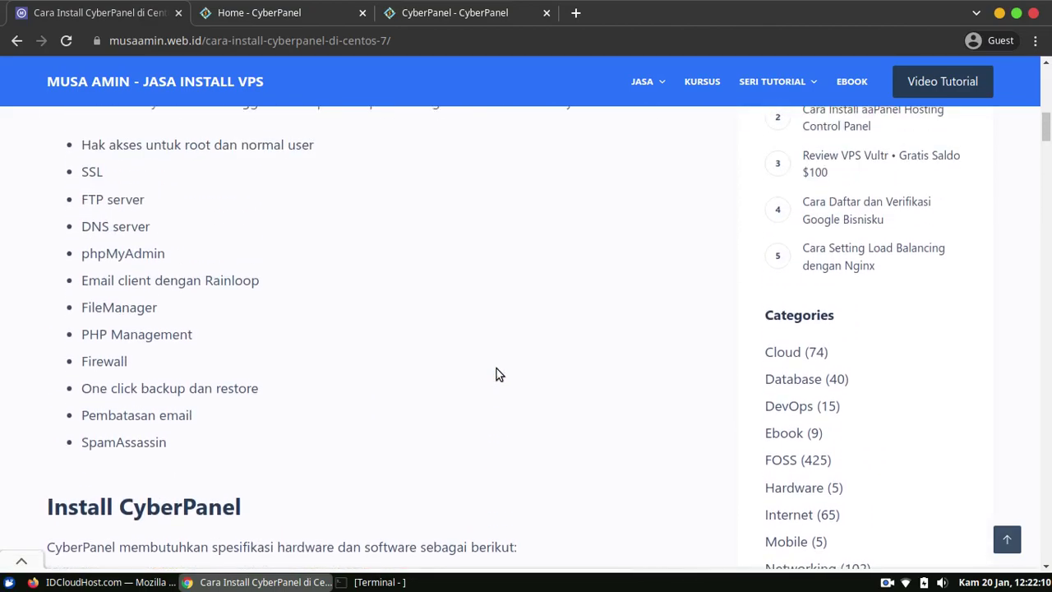
scroll(496, 374, up, 2)
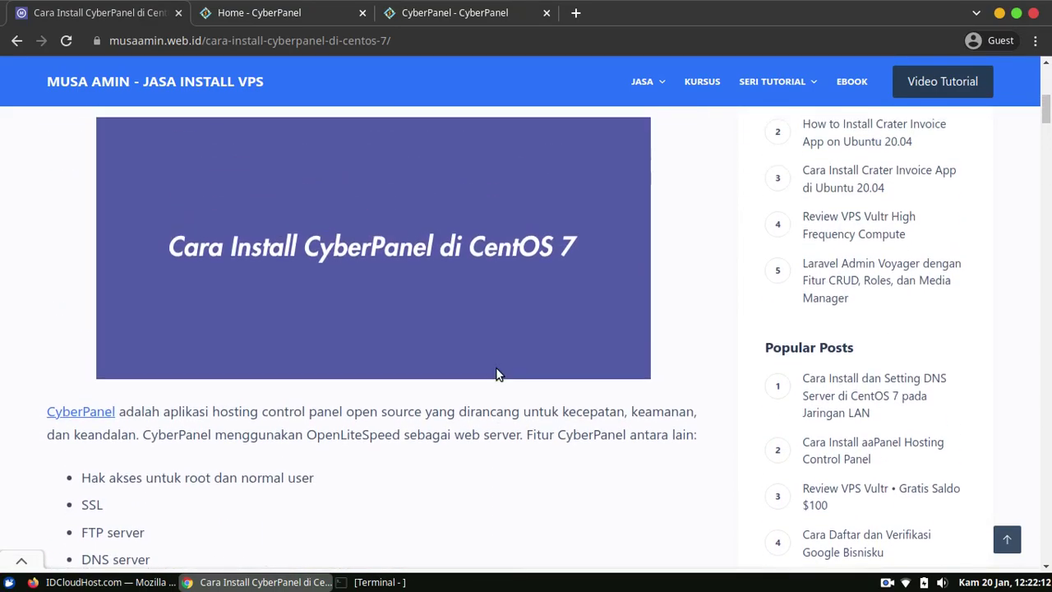
click(115, 582)
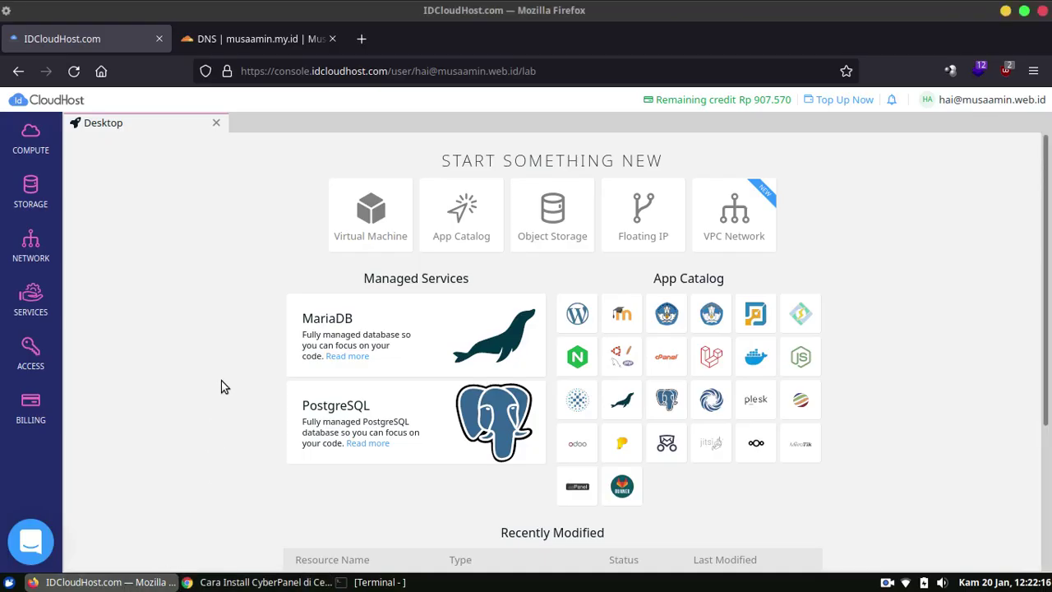
Start a new virtual machine from the App Catalog's CyberPanel image, version Ubuntu 20.04.
click(362, 200)
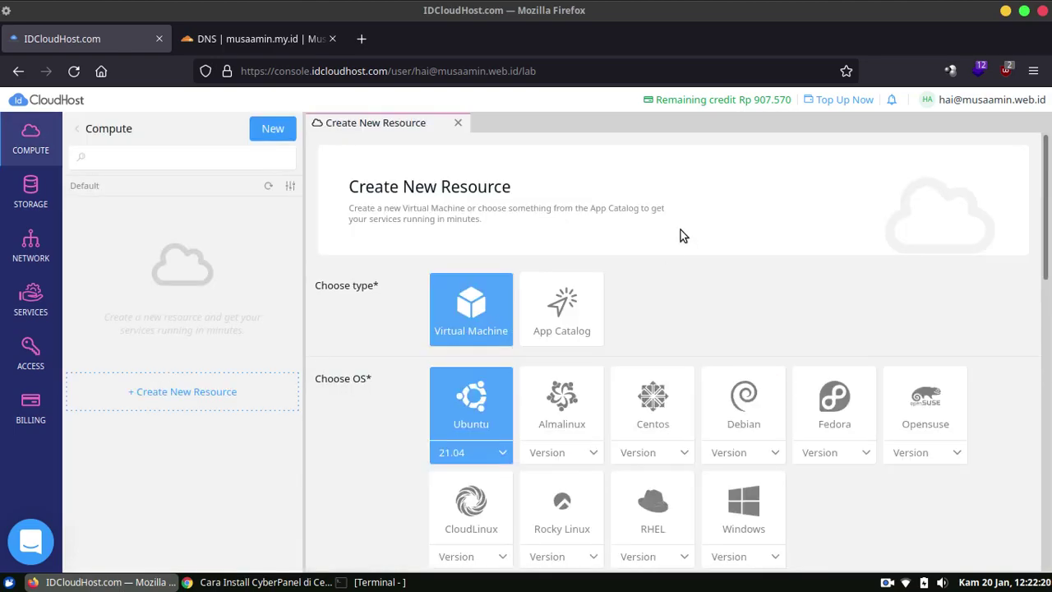
scroll(765, 260, down, 2)
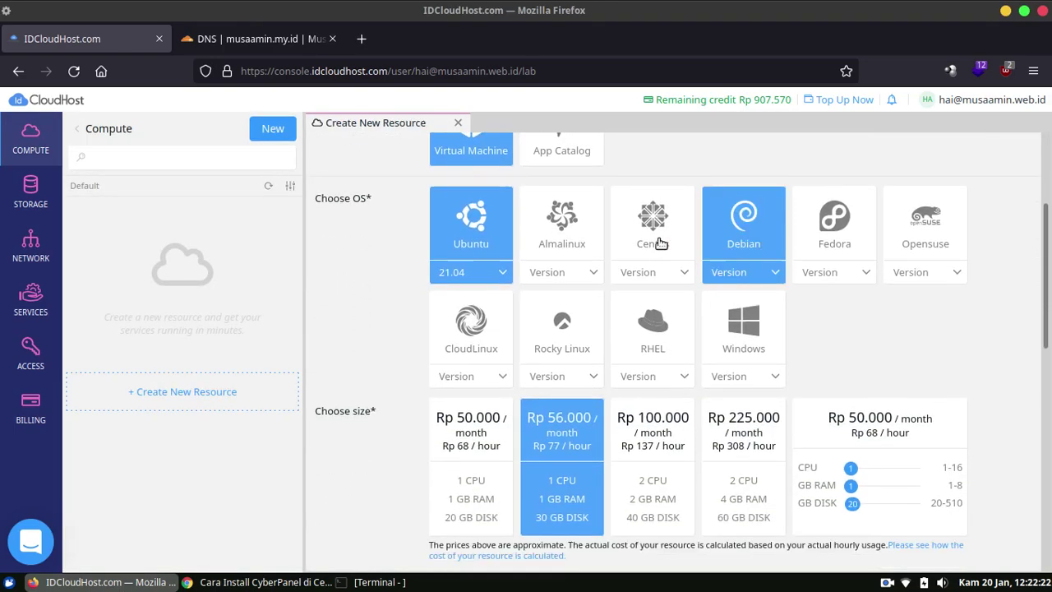
scroll(507, 222, up, 1)
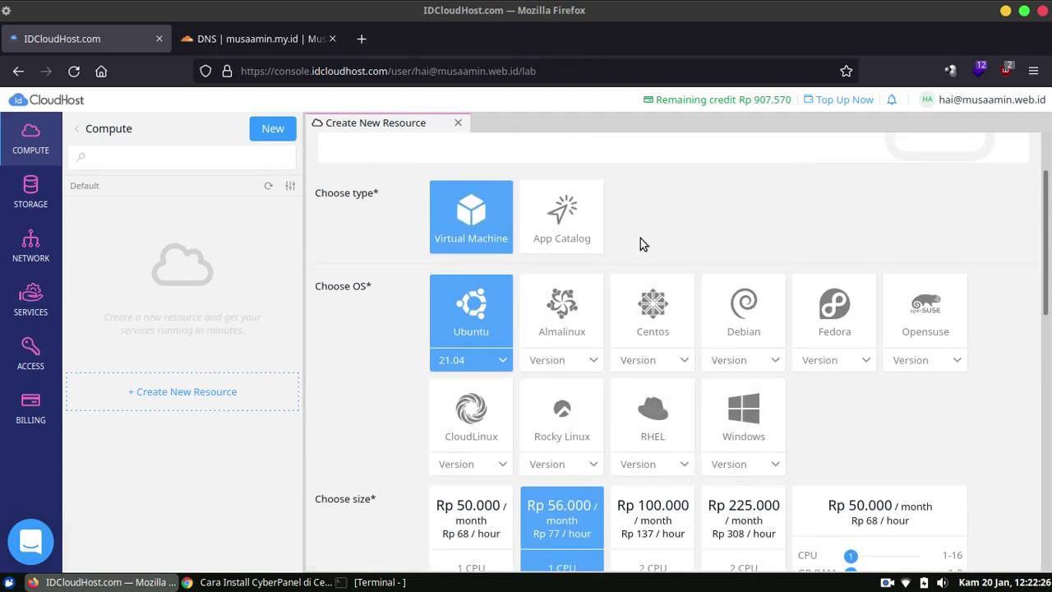
click(579, 242)
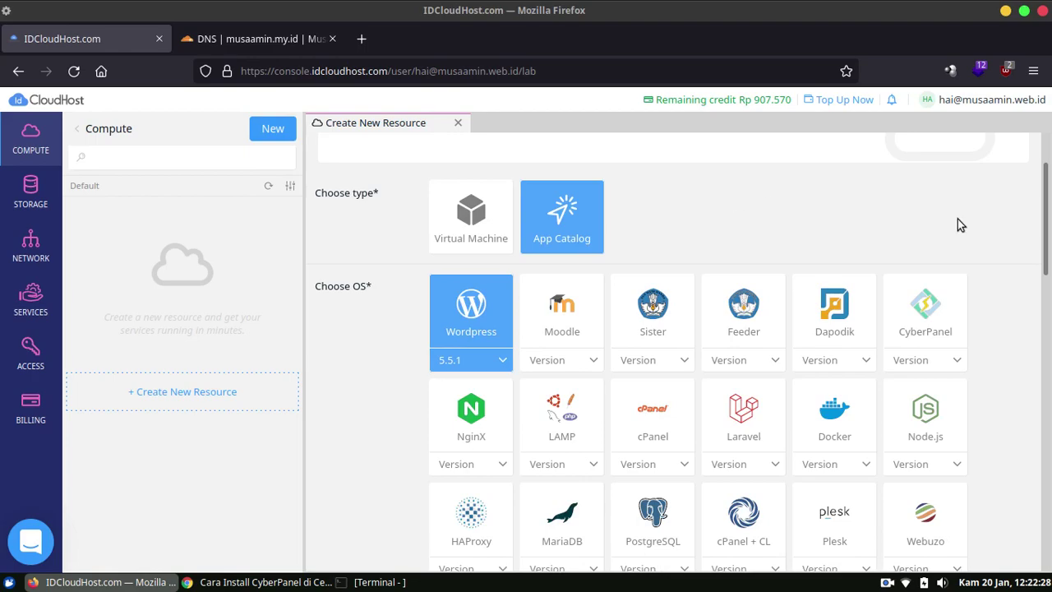
mouse_move(1049, 238)
mouse_down()
mouse_move(1045, 279)
mouse_move(1038, 251)
mouse_up()
click(949, 261)
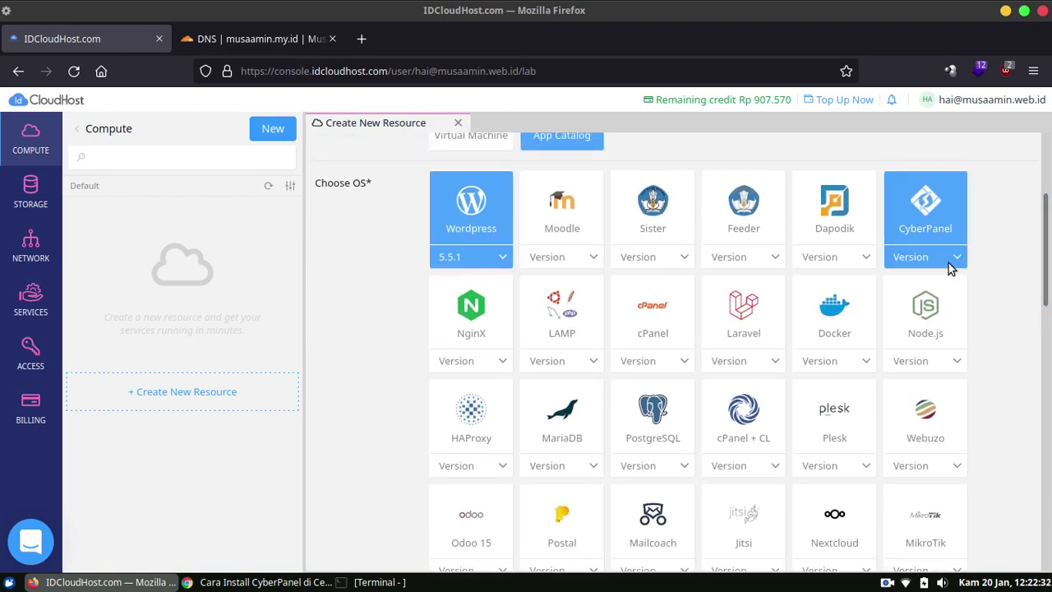
click(950, 257)
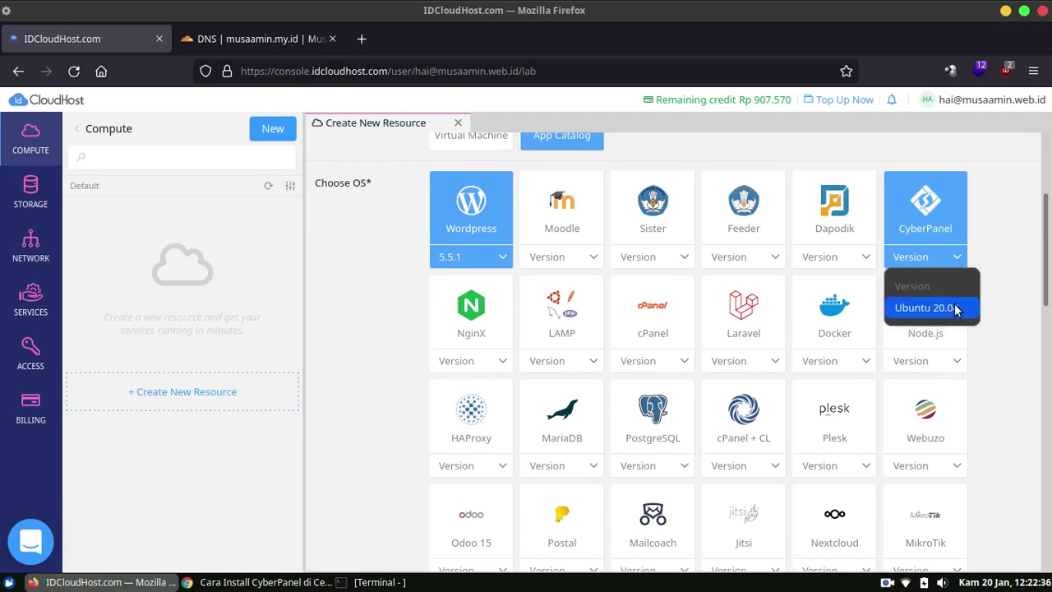
click(926, 308)
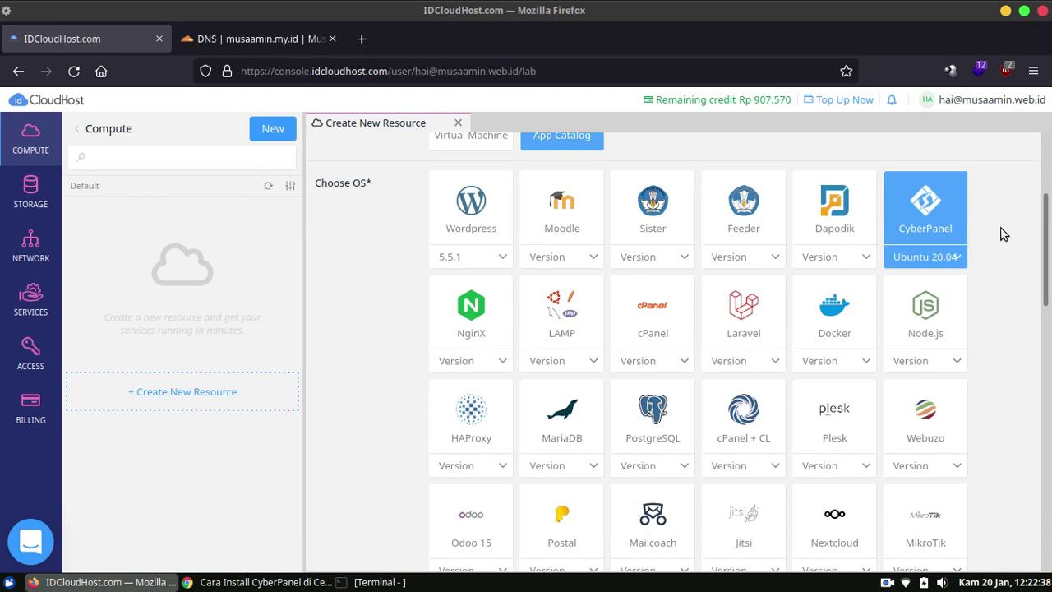
drag(1049, 233, 1041, 388)
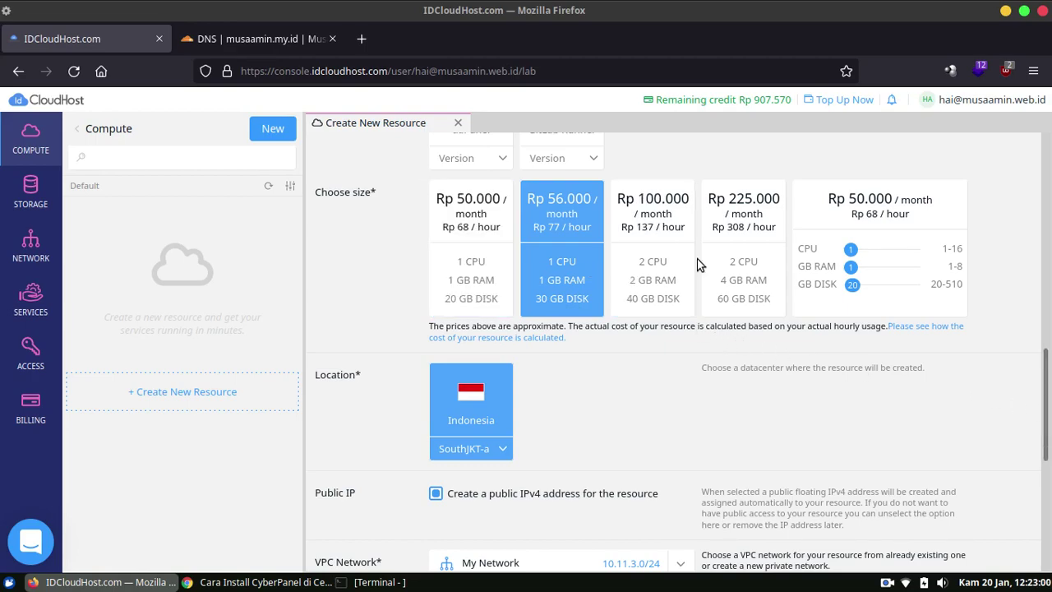
Choose the Rp 50.000 per month plan and keep SouthJKT-a as the datacenter location.
click(467, 239)
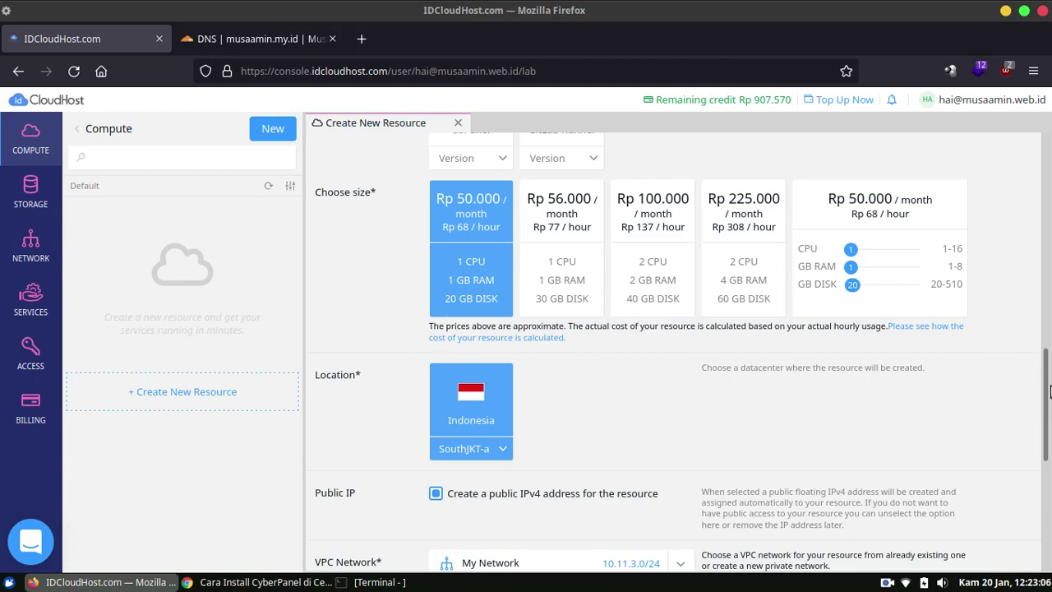
drag(1048, 392, 1049, 445)
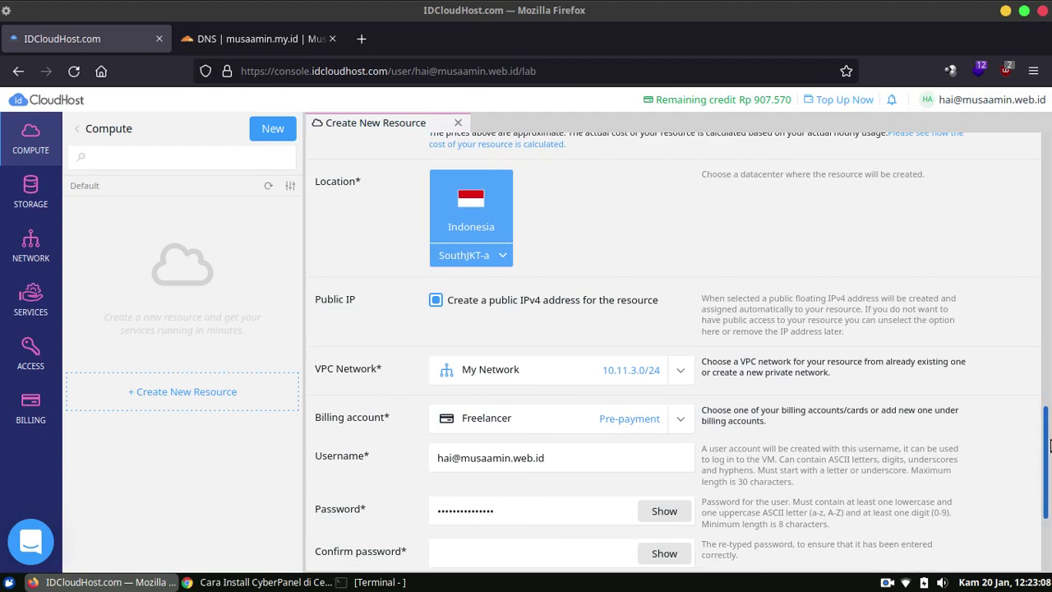
click(498, 256)
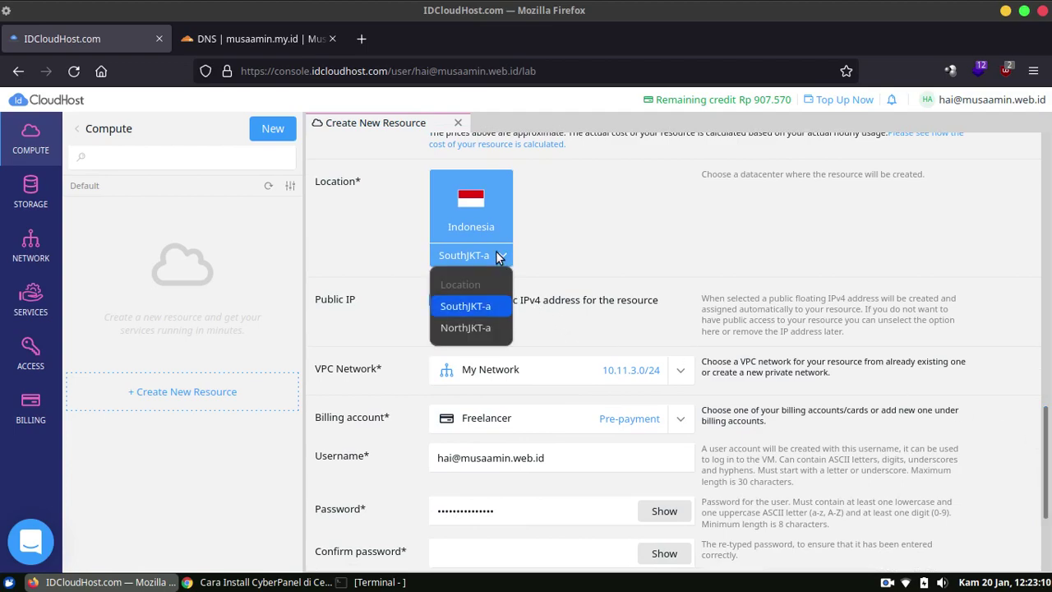
click(497, 257)
click(501, 259)
click(548, 261)
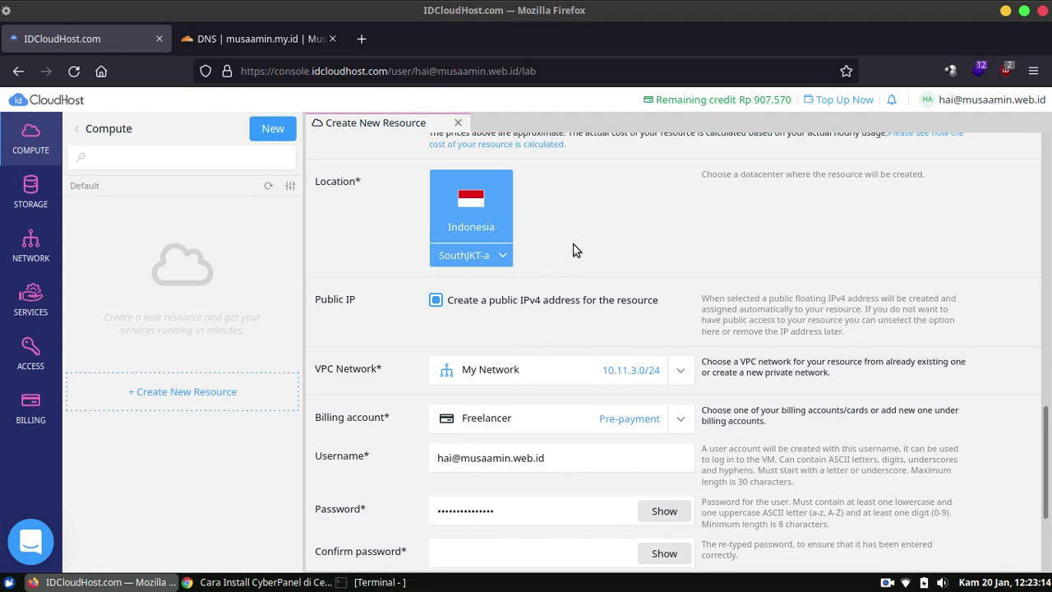
scroll(575, 249, down, 2)
scroll(581, 242, down, 2)
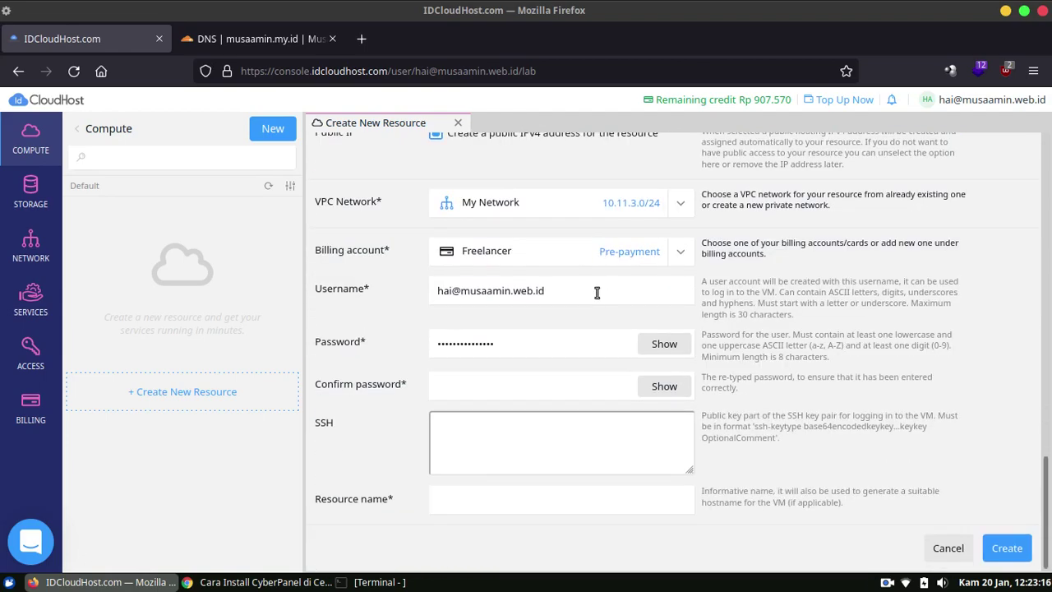
Replace the prefilled login username and enter the account password and its confirmation.
click(596, 292)
key(BackSpace)
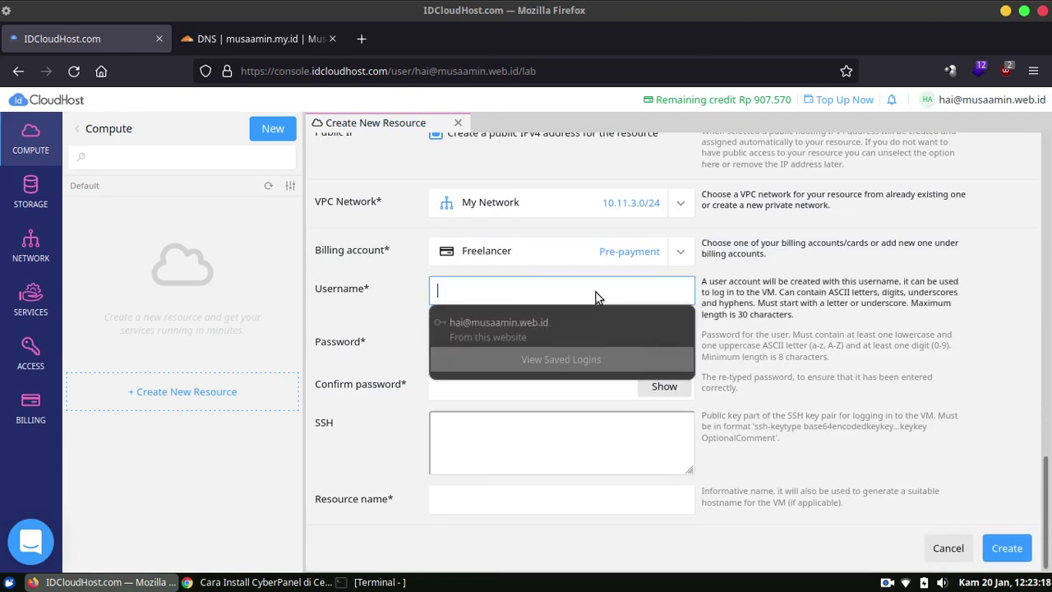
text(musa)
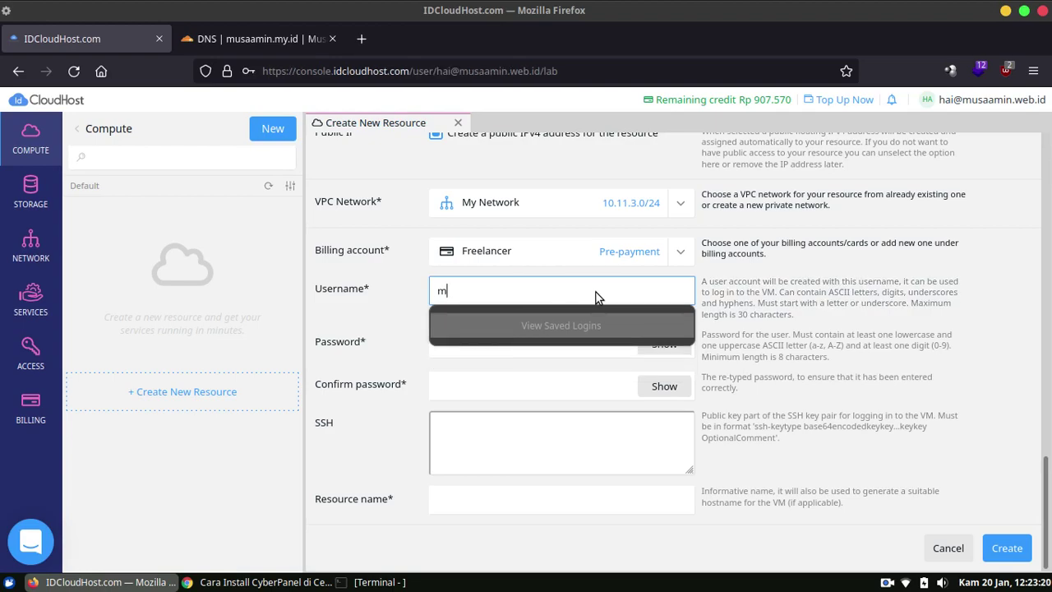
key(Tab)
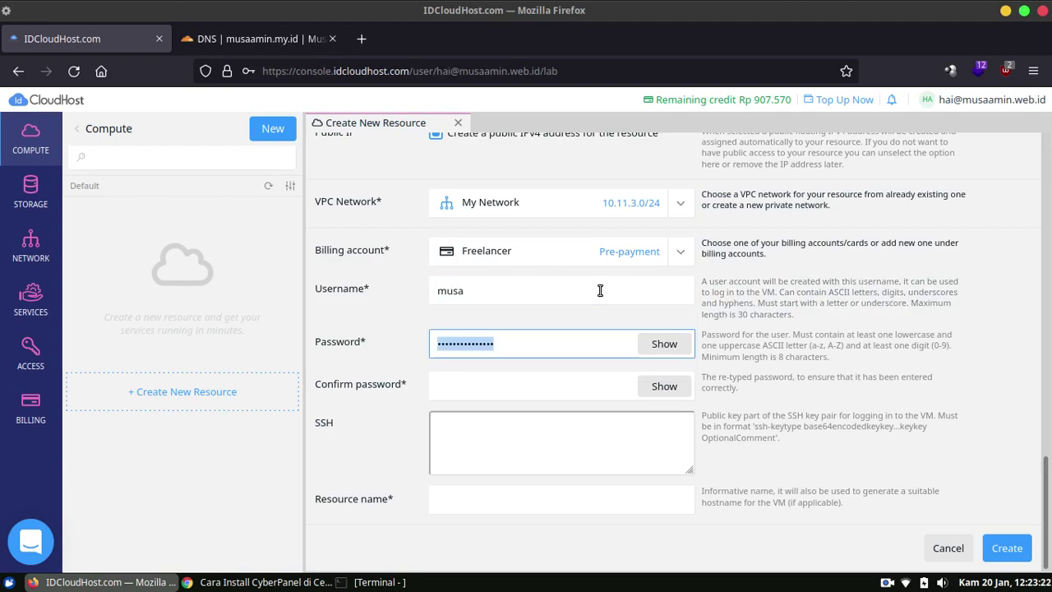
key(BackSpace)
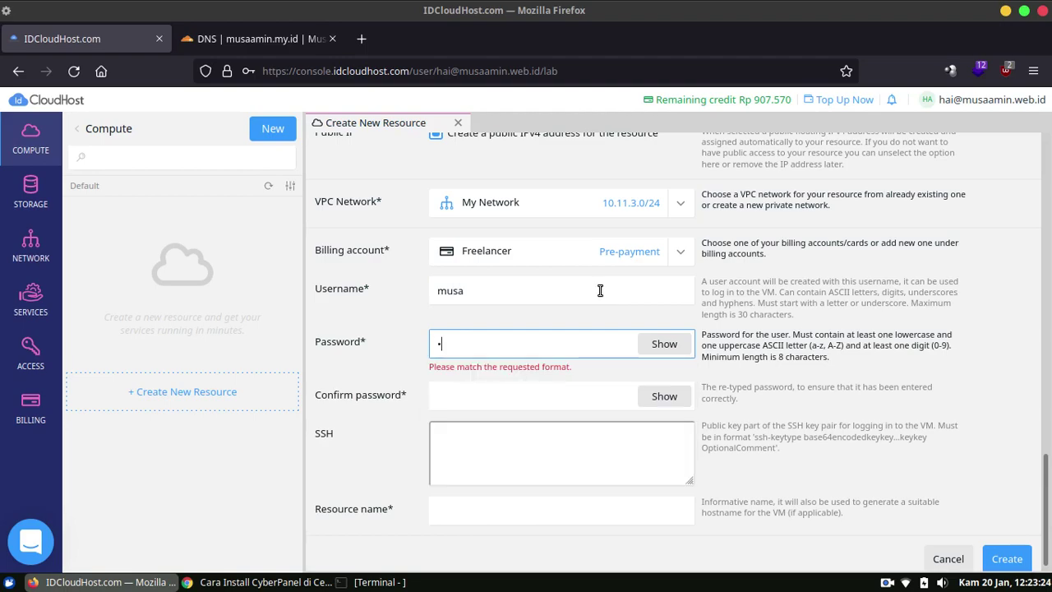
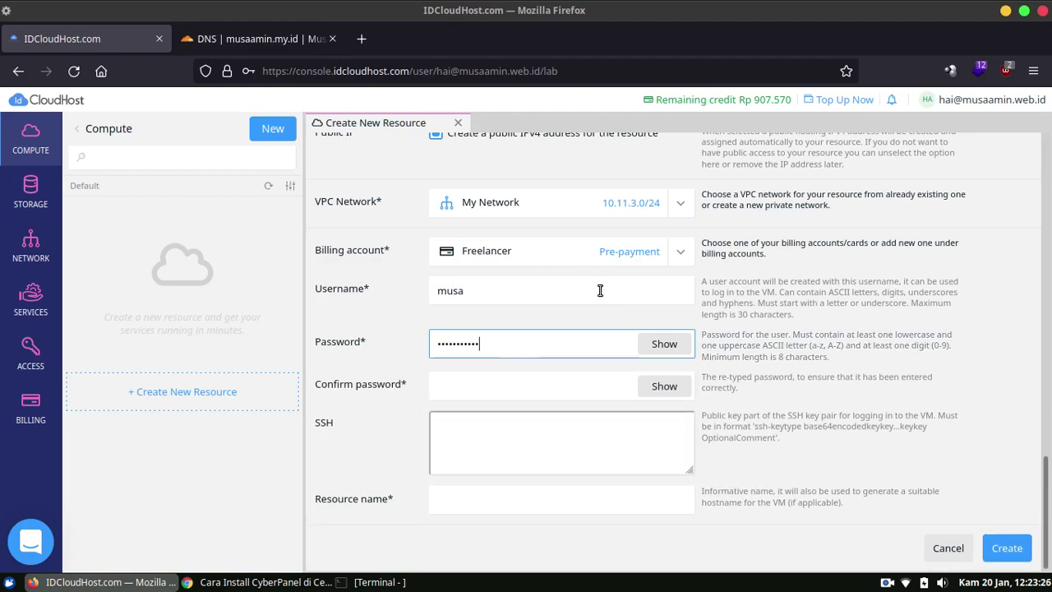
key(Tab)
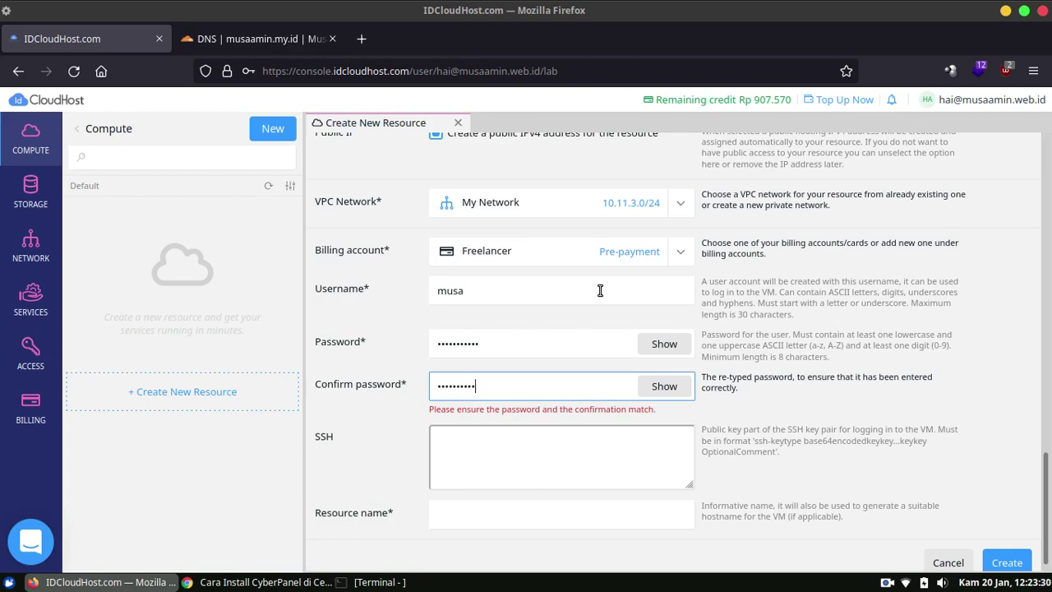
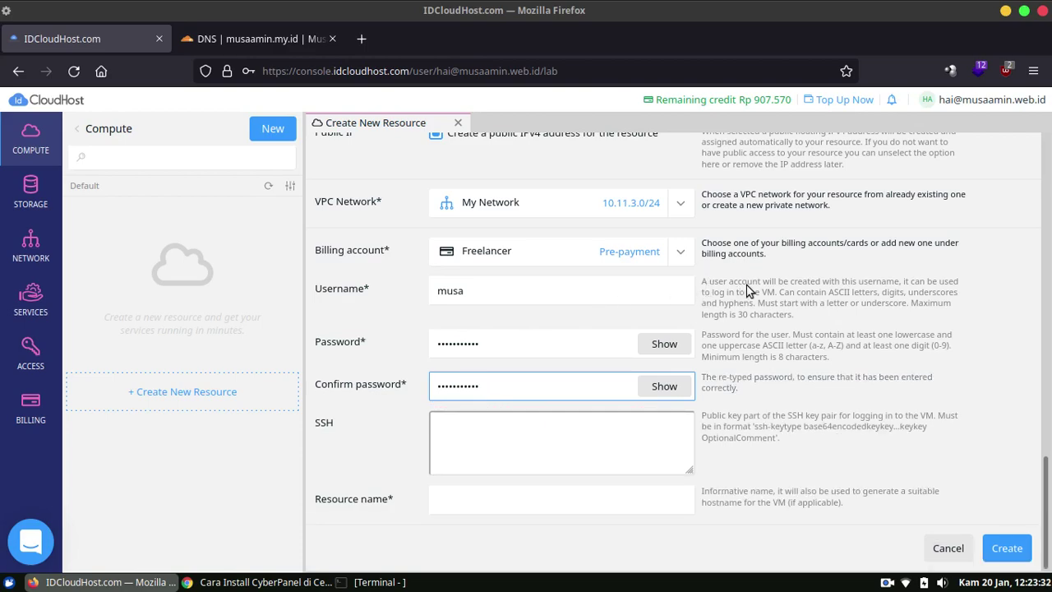
Name the resource 'webhosting' and create the virtual machine.
click(536, 501)
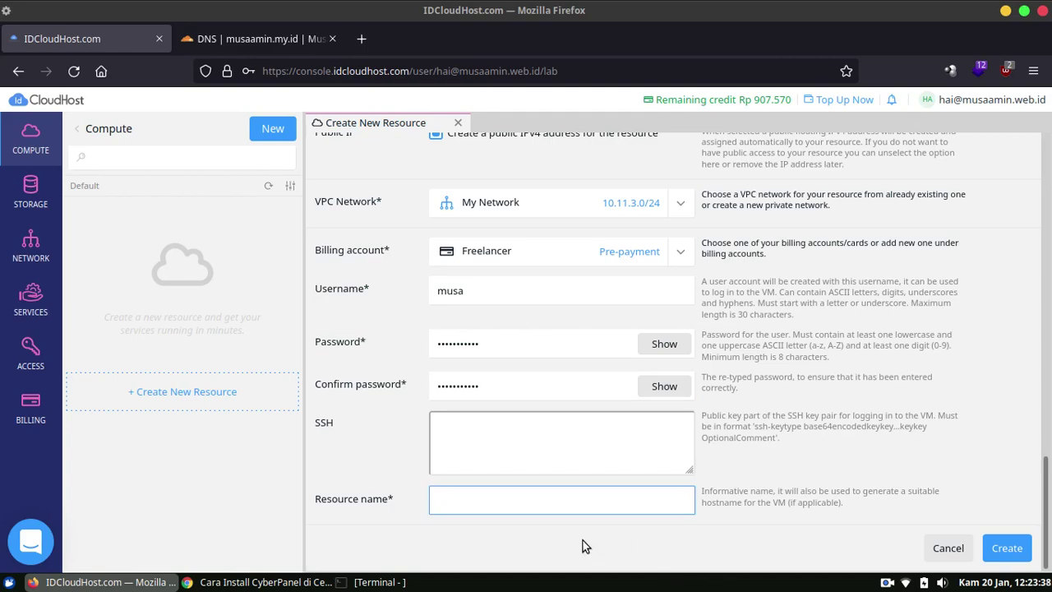
click(649, 537)
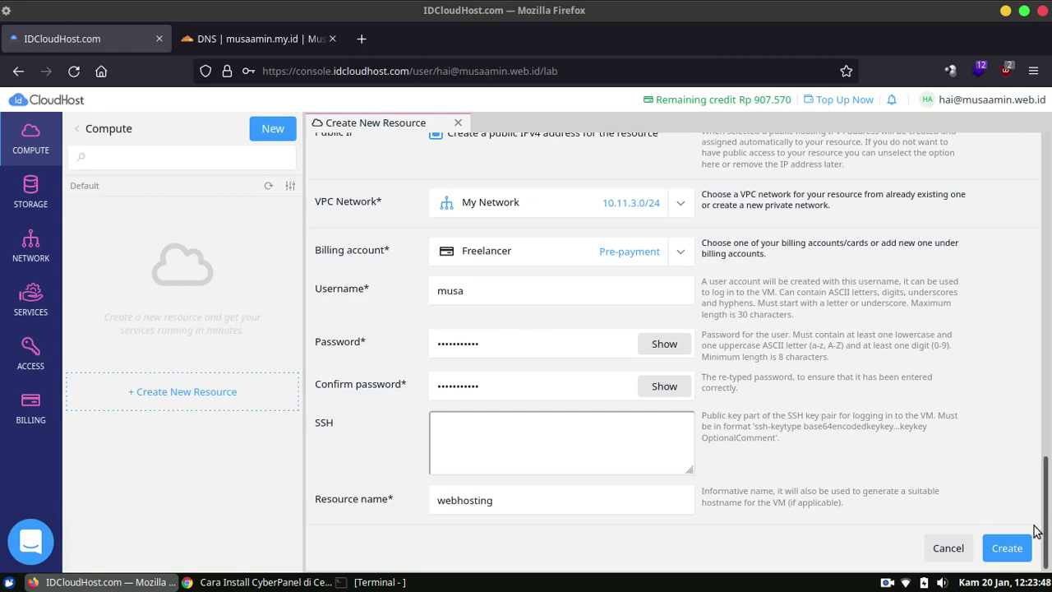
click(1003, 551)
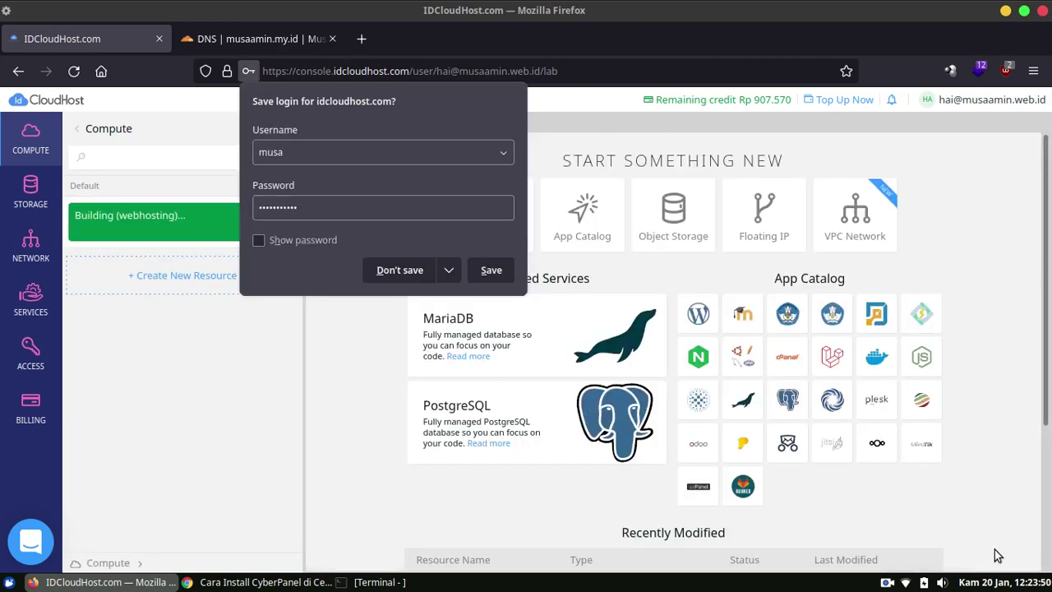
Decline saving the login, note the webhosting server's public IP 103.179.57.83, then go to Cloudflare DNS.
click(398, 271)
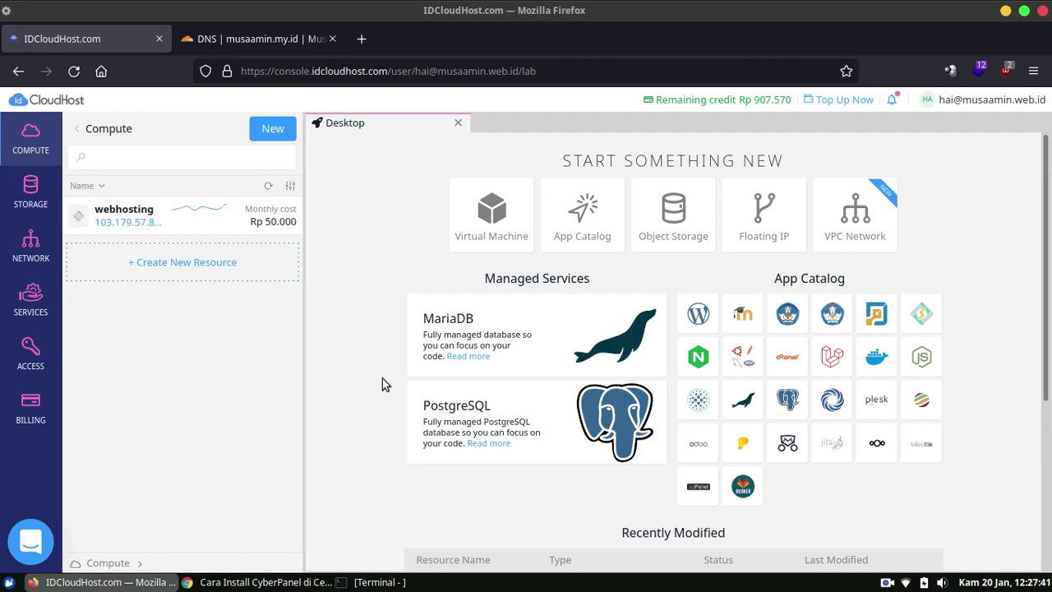
click(168, 215)
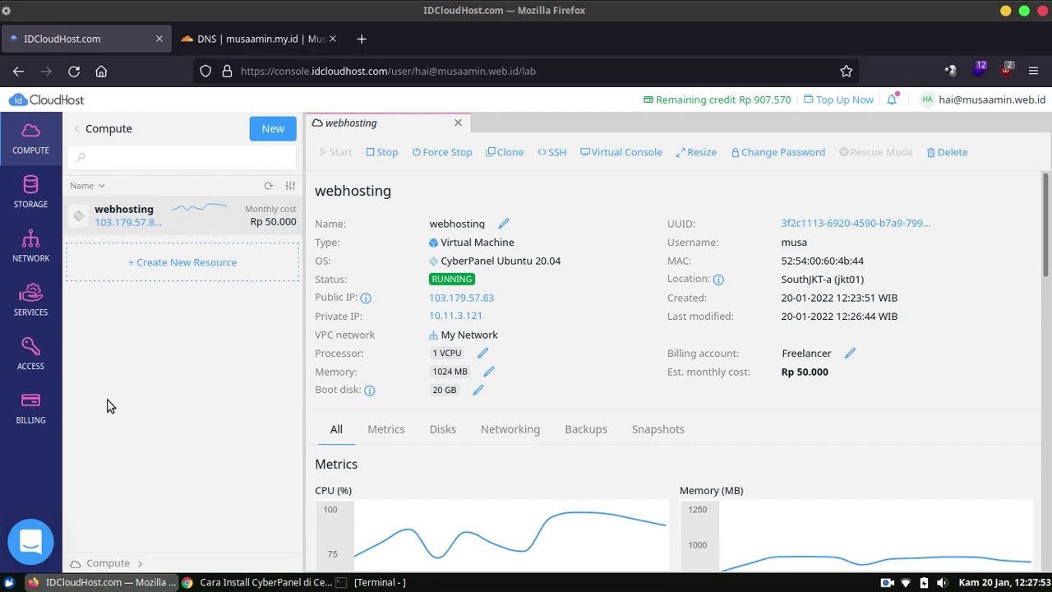
click(245, 38)
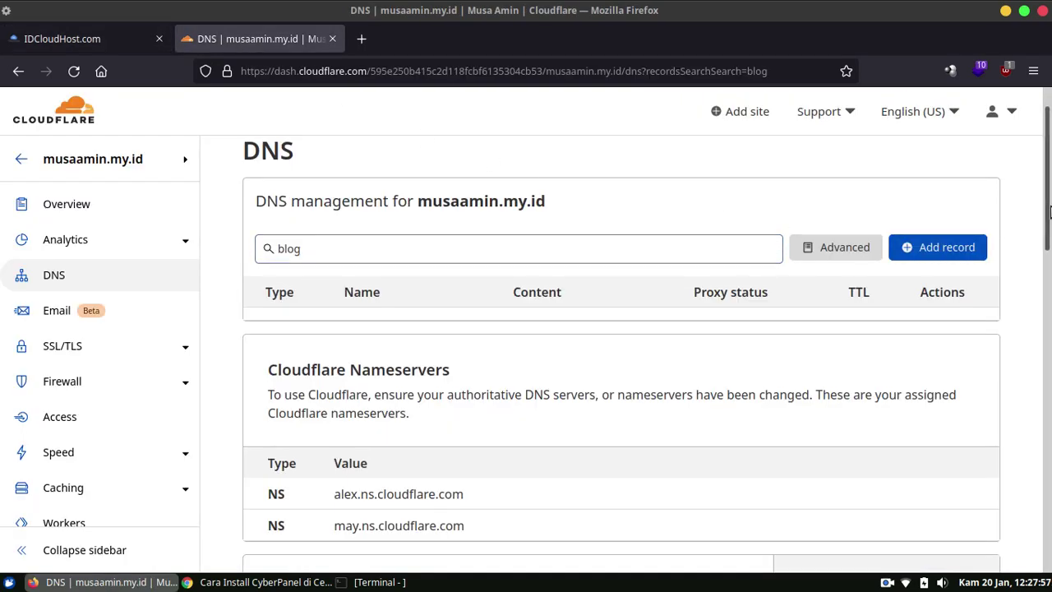
Save an A record 'blog' pointing to 103.179.57.83 with proxying turned off (DNS only).
click(924, 258)
click(425, 344)
click(425, 344)
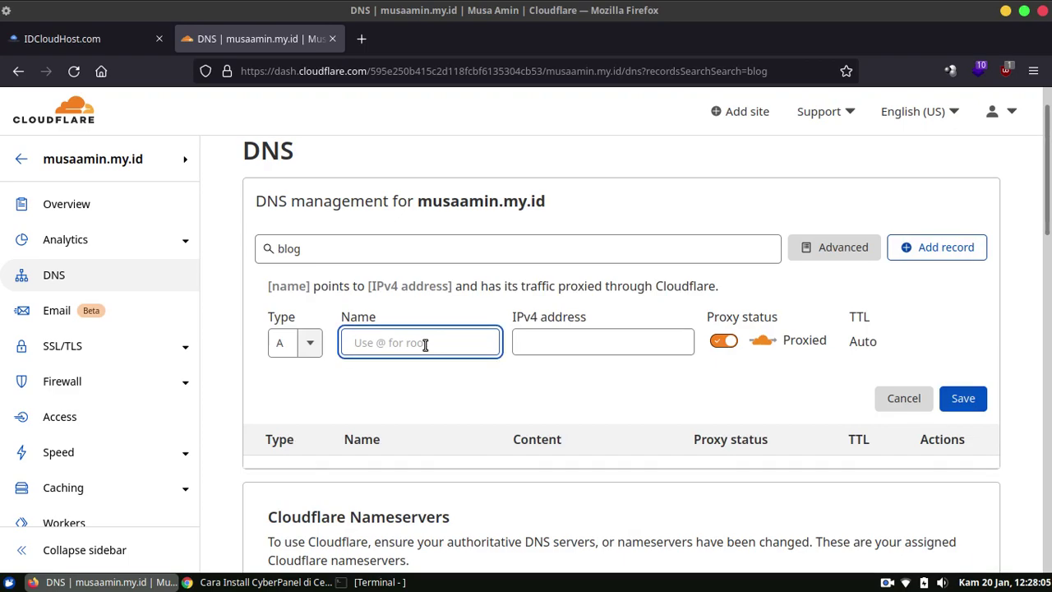
text(blog)
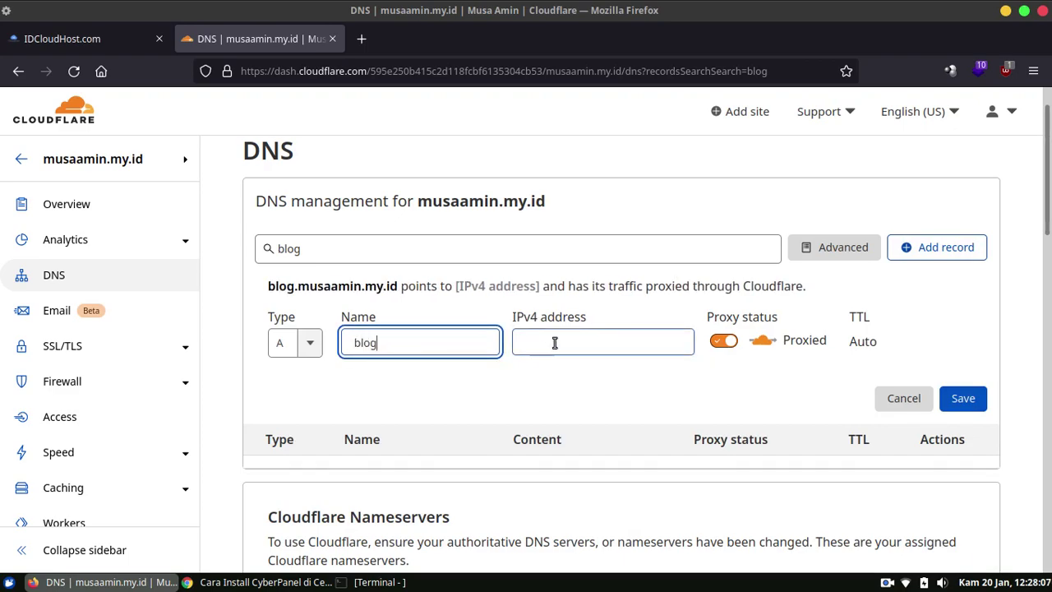
click(559, 341)
text(103.179.57.83)
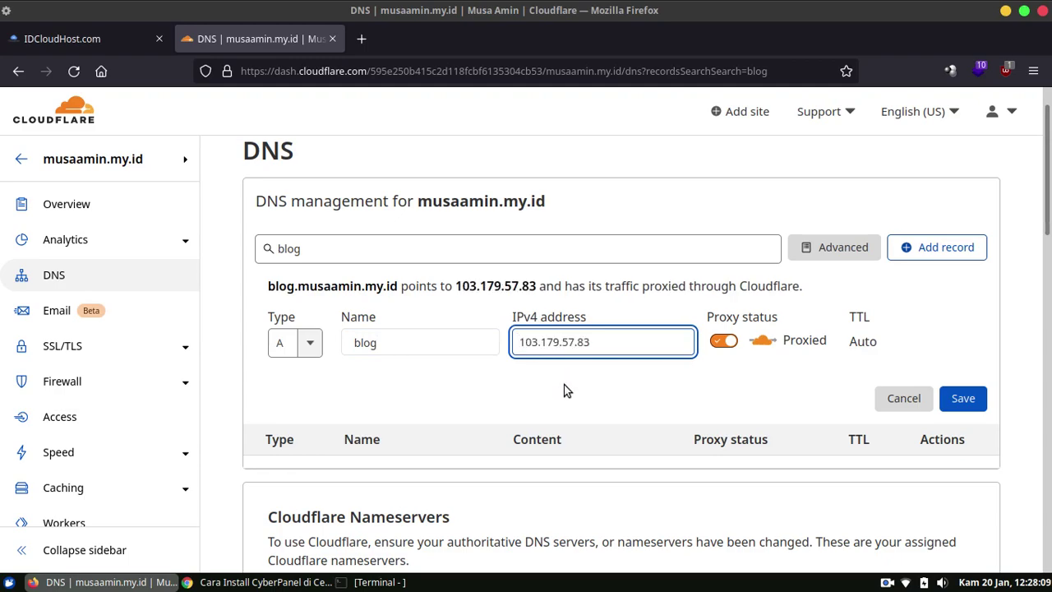
click(564, 396)
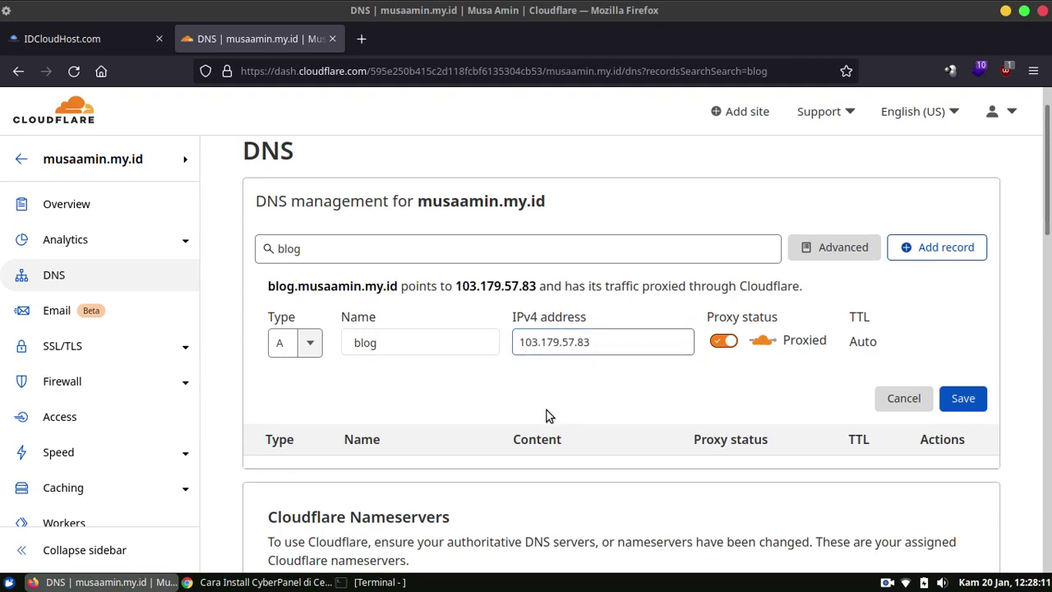
click(724, 341)
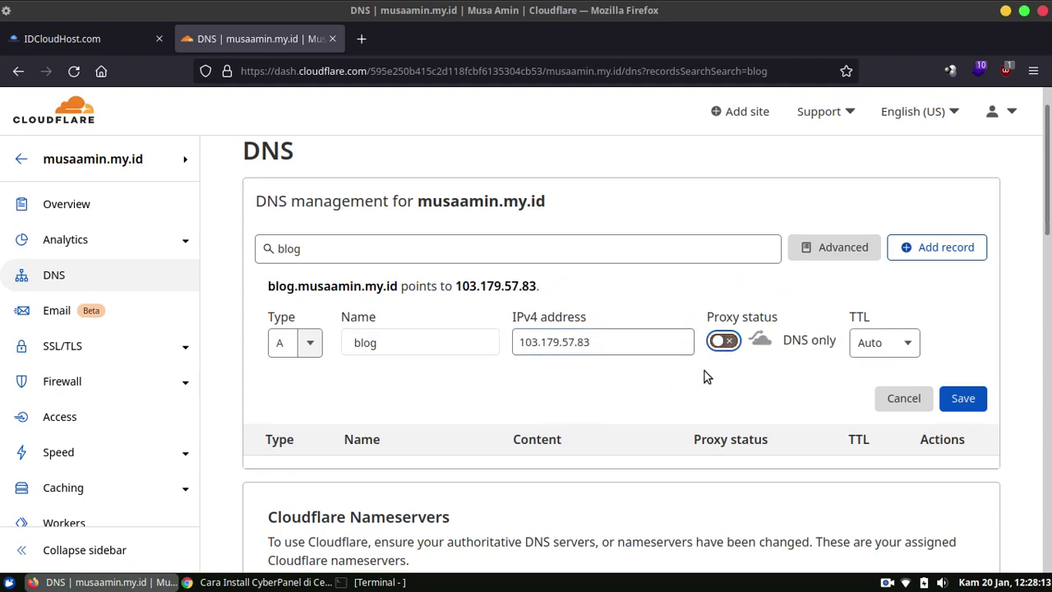
click(962, 399)
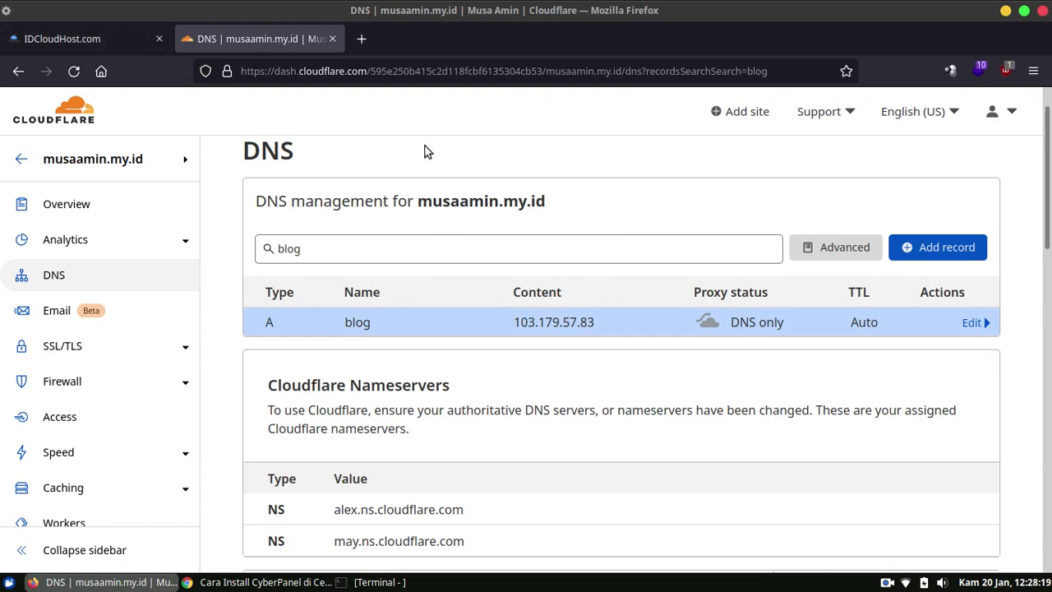
click(115, 41)
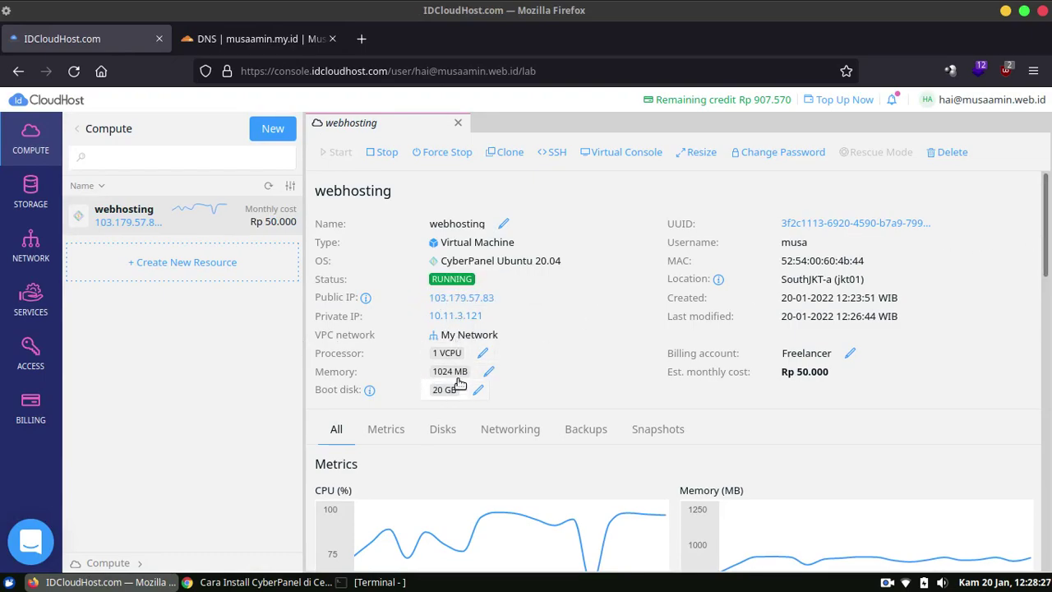
Bring the local Terminal window forward.
click(387, 583)
SSH as the server user into 103.179.57.83, trust the host key, and log in with the password.
text(ssh )
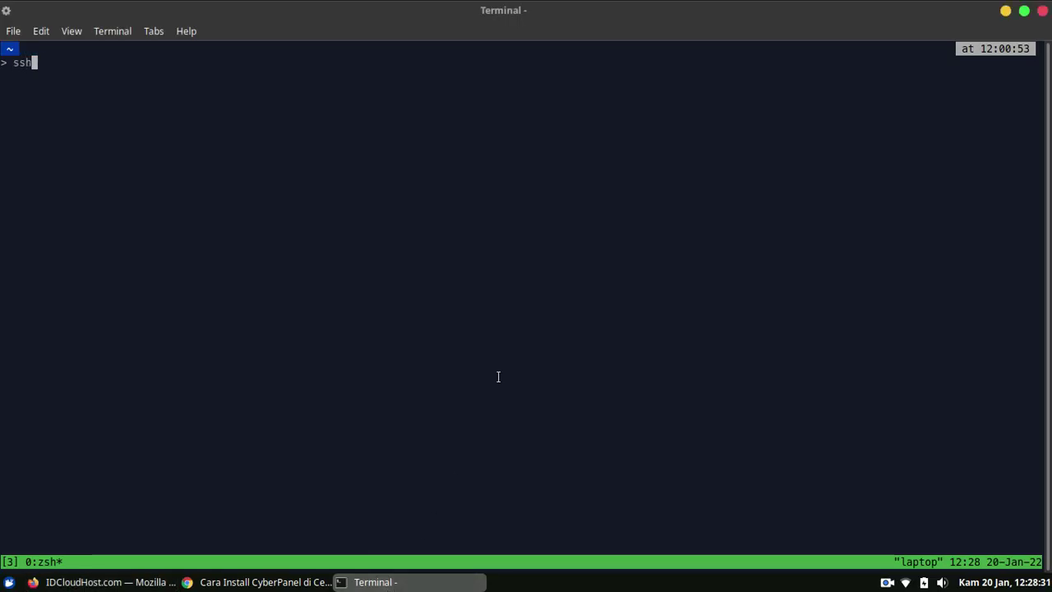
text(musa@)
right_click(366, 184)
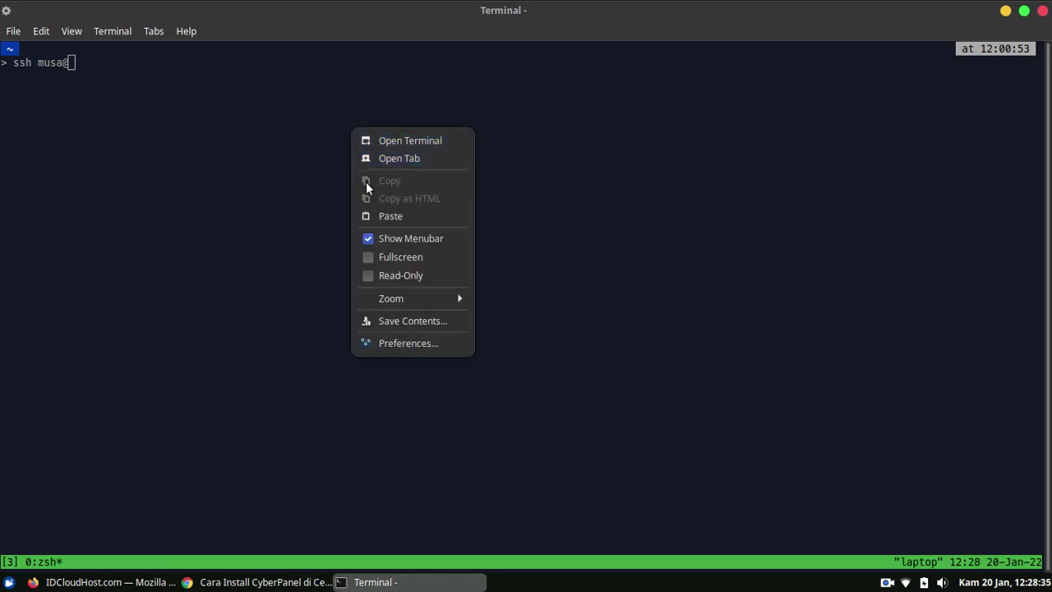
click(379, 217)
key(Return)
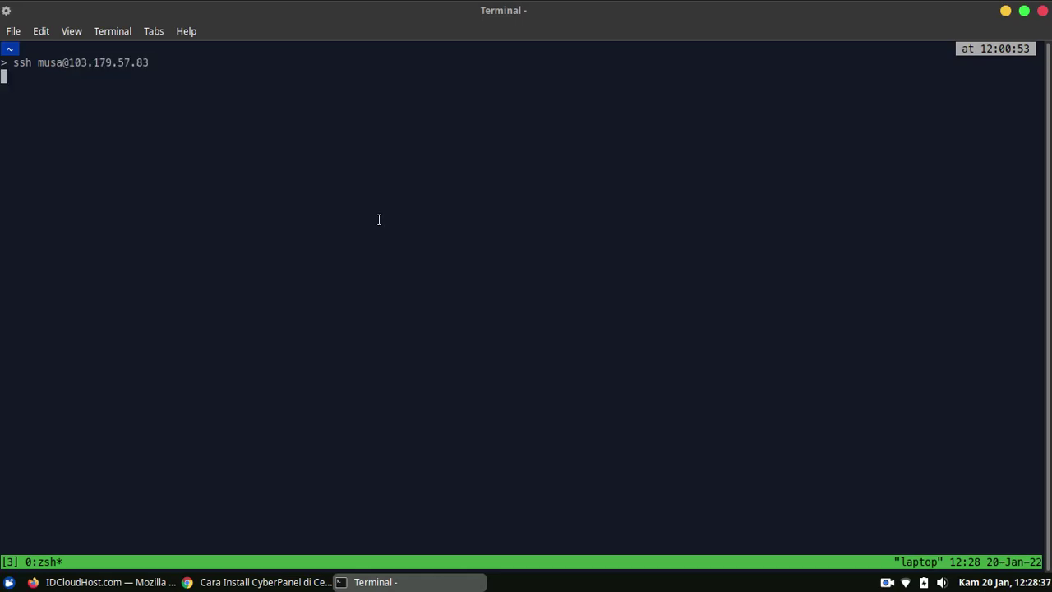
text(yes)
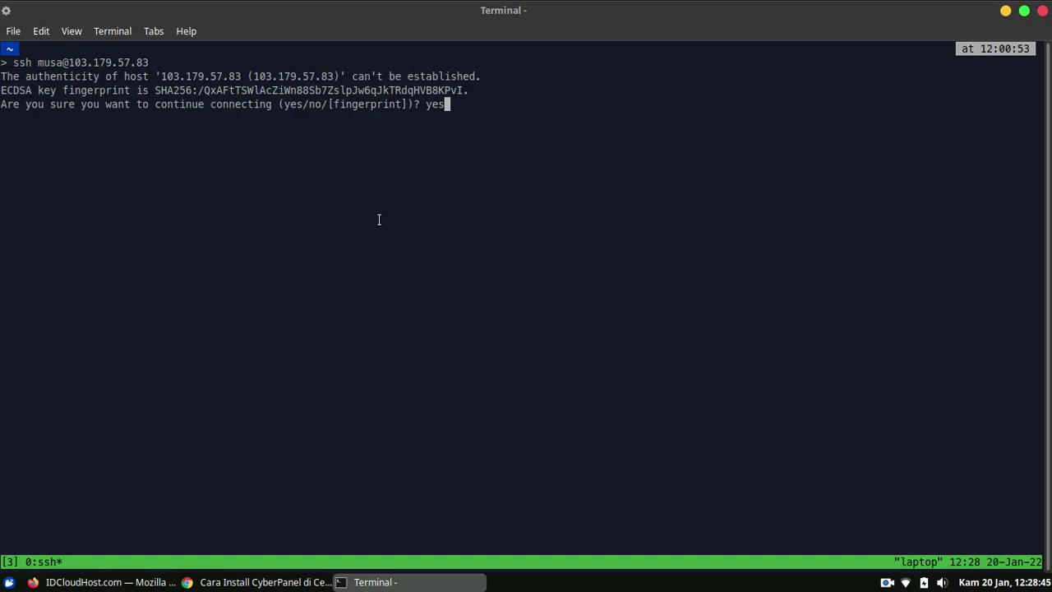
key(Return)
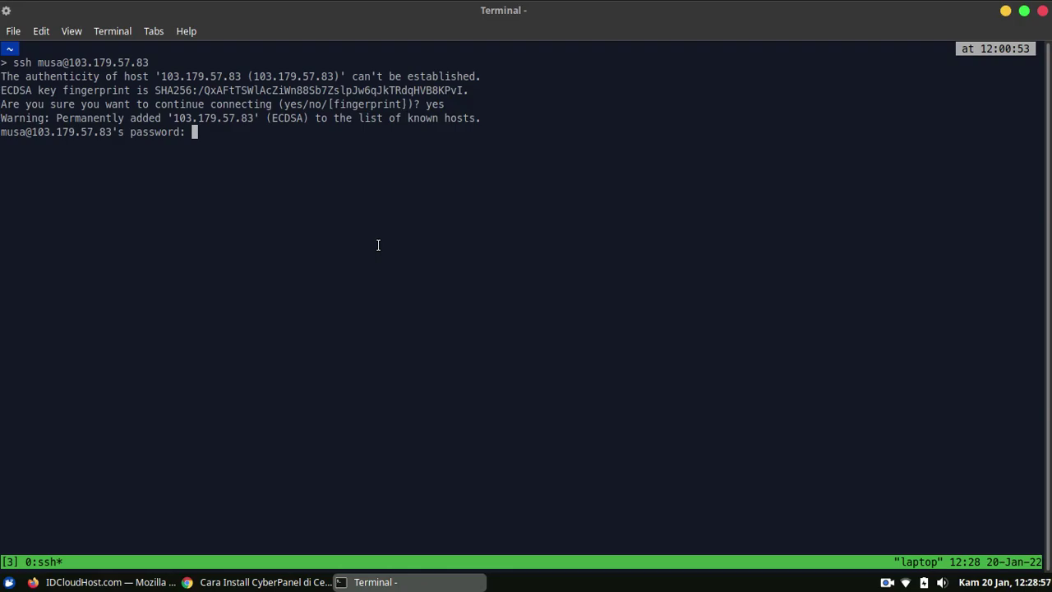
key(Return)
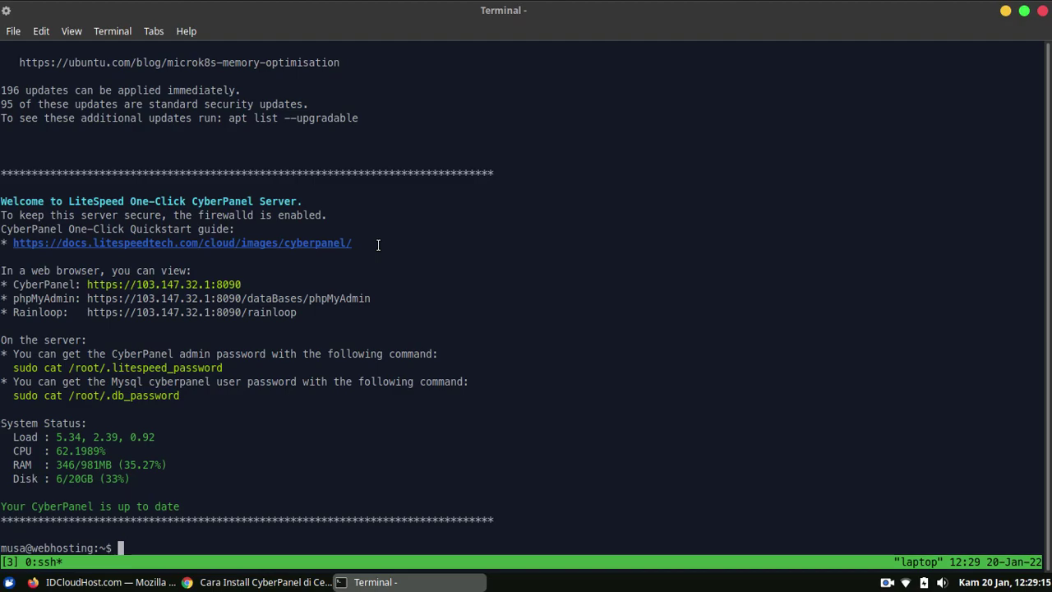
Copy the CyberPanel address from the login banner and load it in a new Chrome tab.
scroll(378, 244, up, 5)
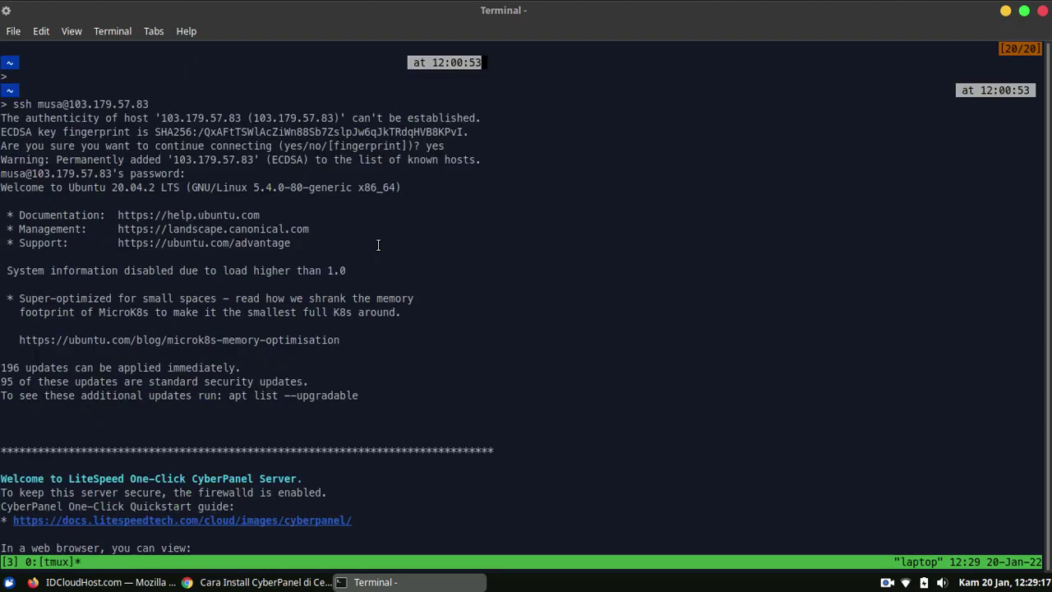
scroll(378, 245, down, 5)
scroll(378, 244, down, 1)
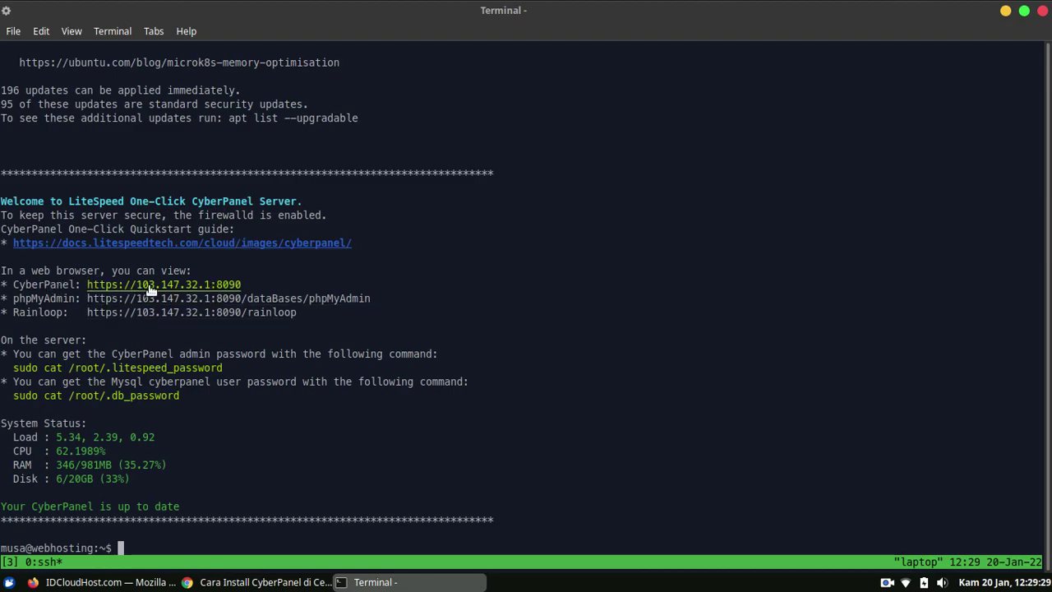
right_click(231, 285)
click(298, 318)
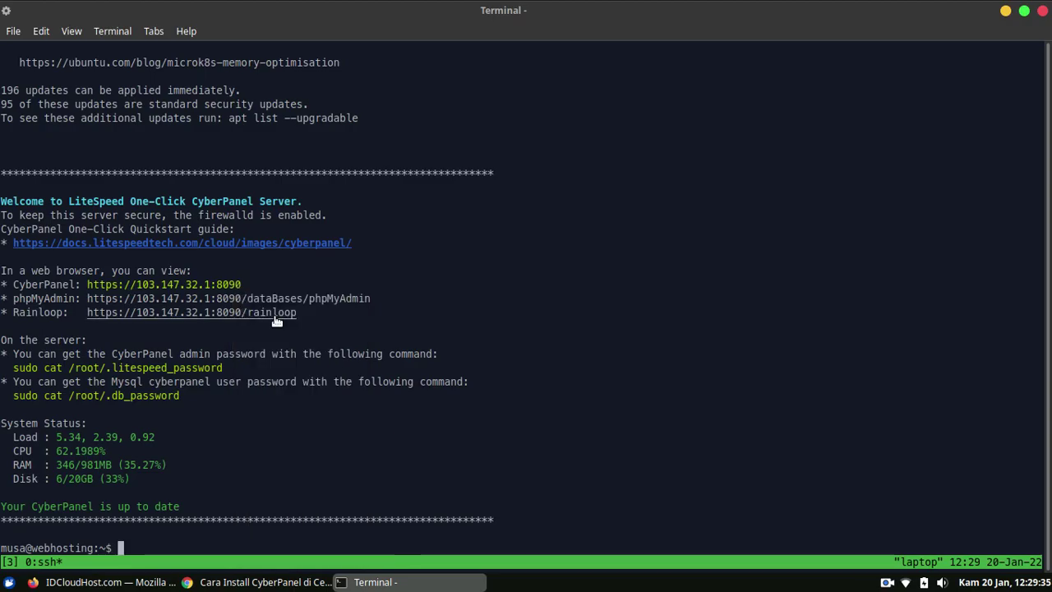
click(263, 582)
click(574, 13)
right_click(561, 42)
click(563, 142)
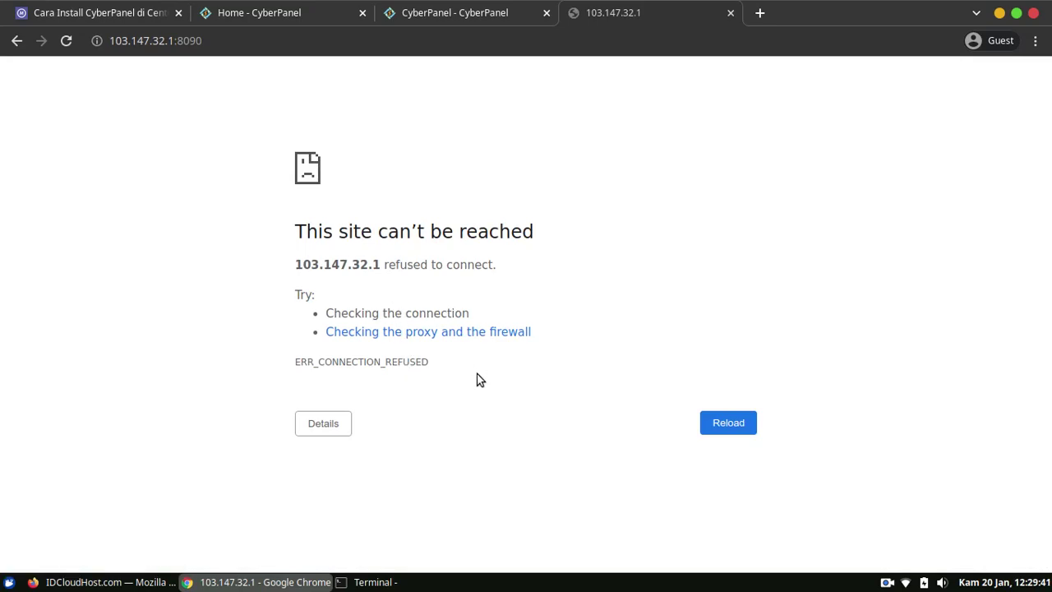
click(322, 423)
scroll(348, 375, down, 2)
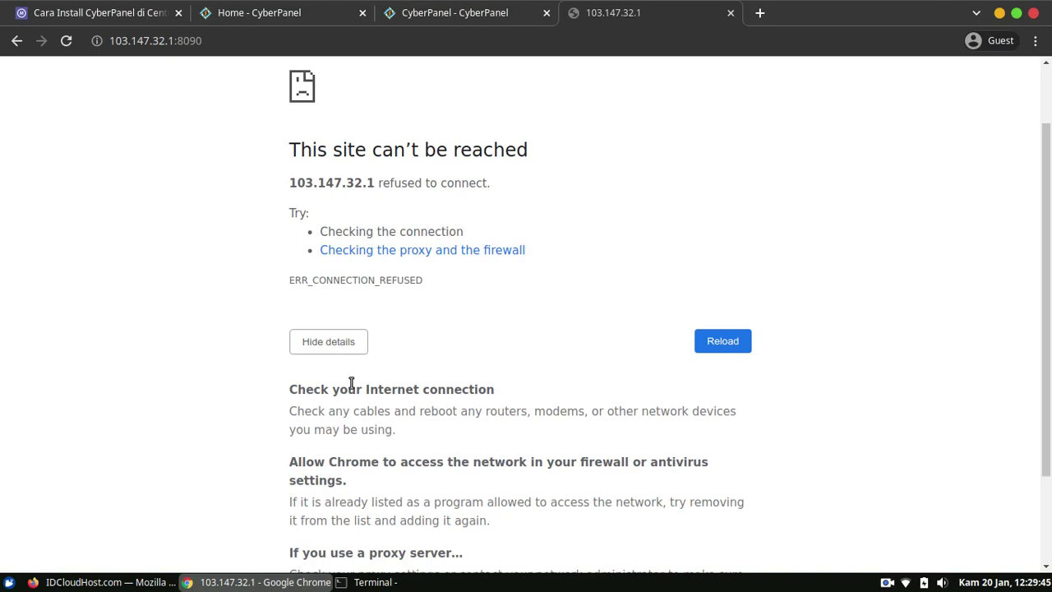
click(717, 344)
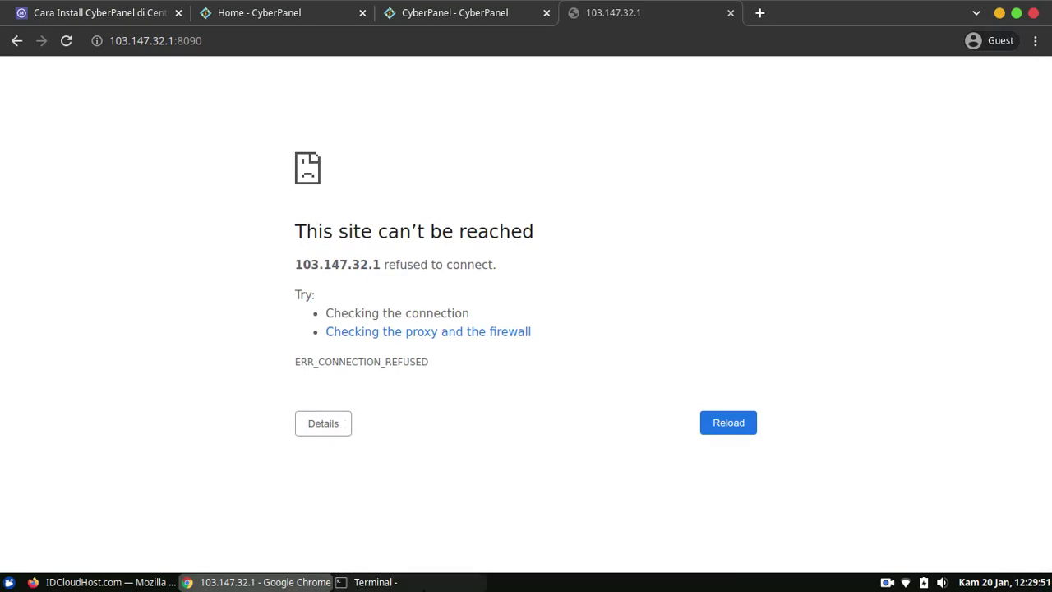
click(105, 581)
click(255, 581)
click(402, 584)
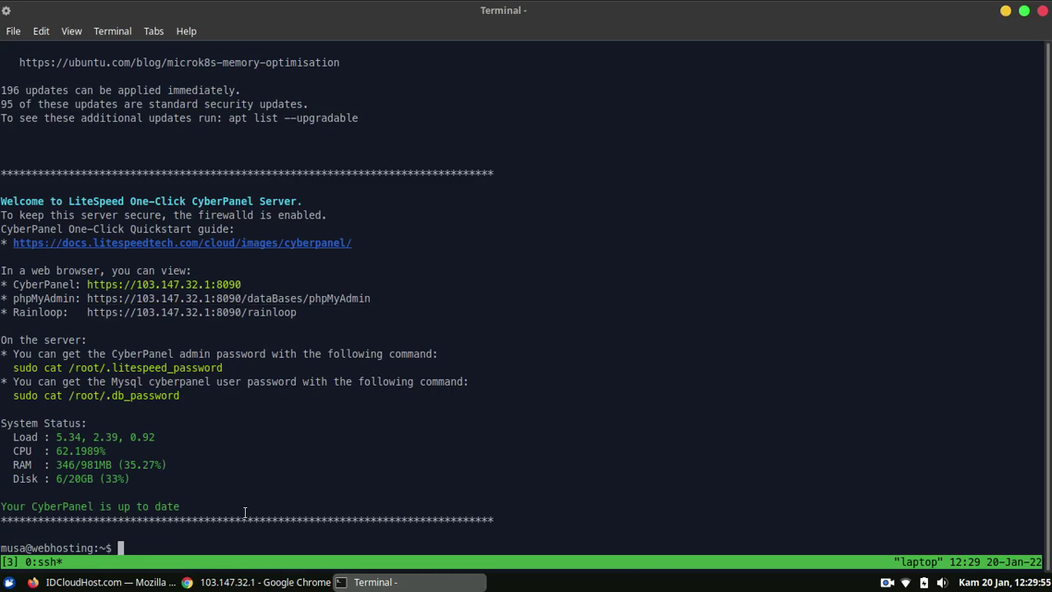
click(279, 582)
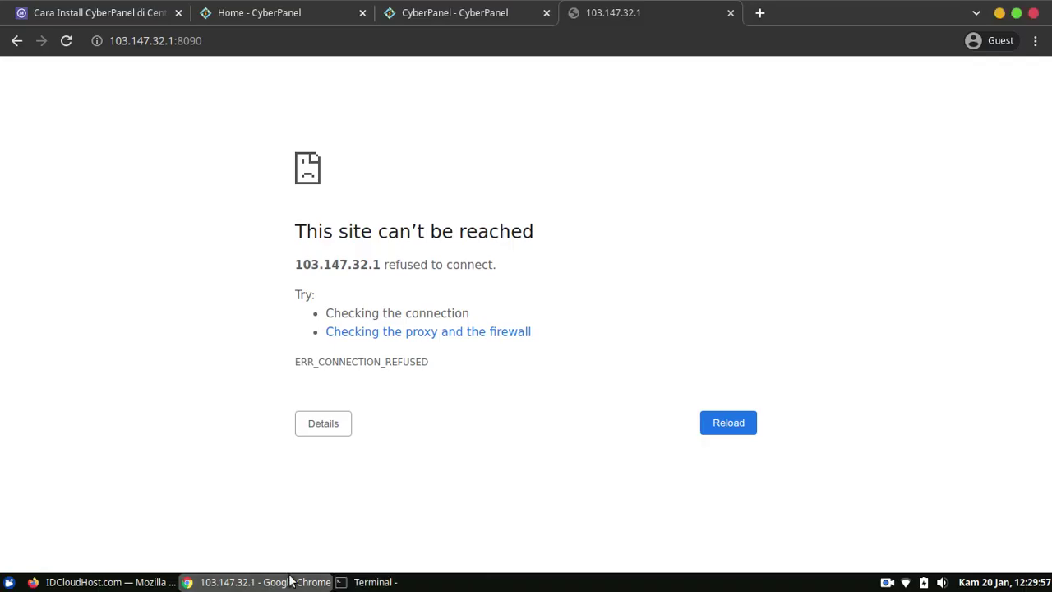
click(708, 424)
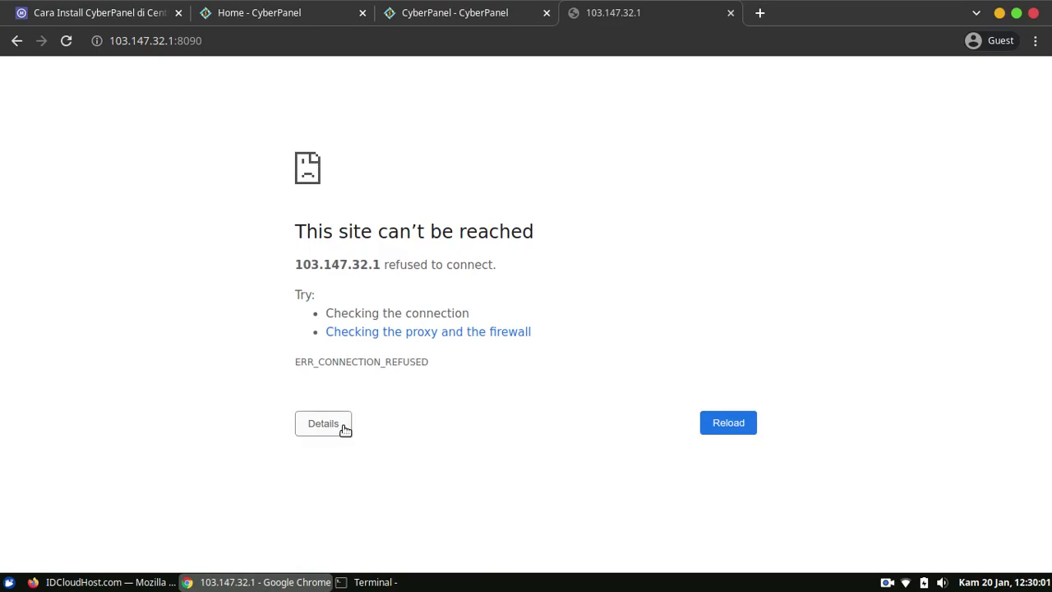
click(107, 582)
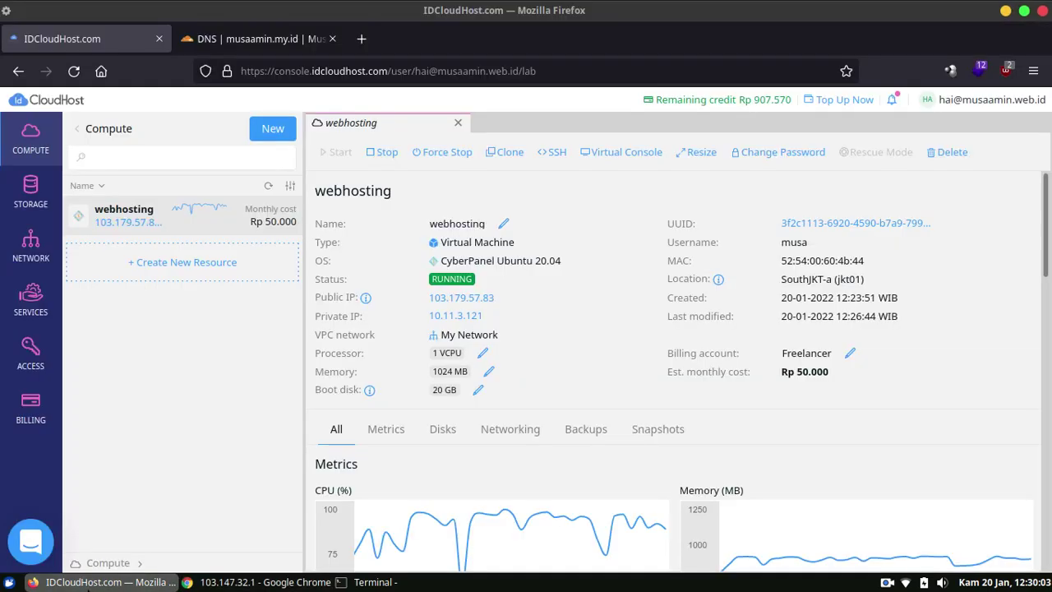
key(ctrl+shift+p)
key(ctrl+v)
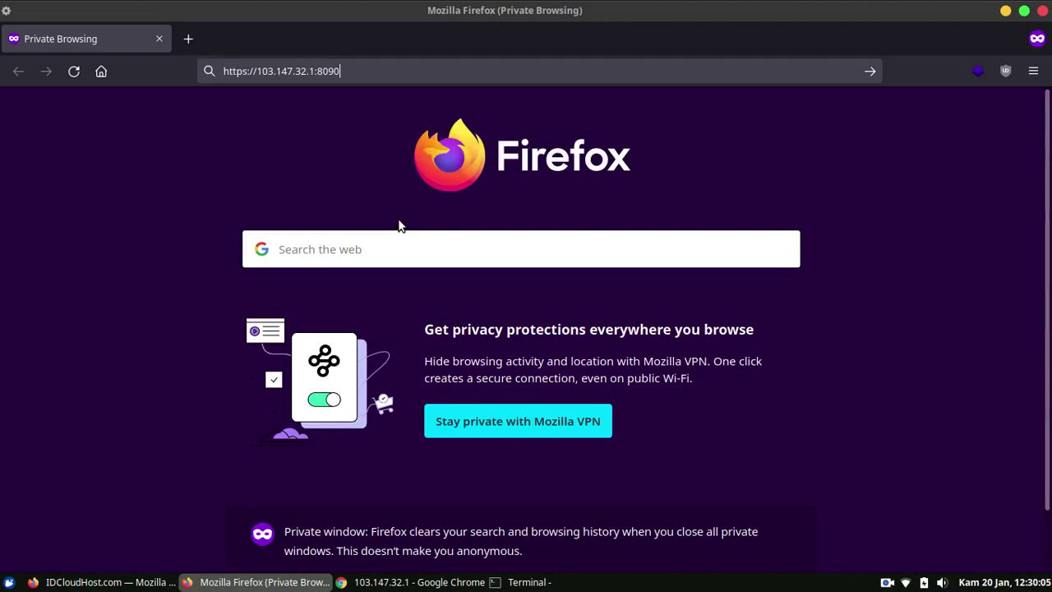
key(Return)
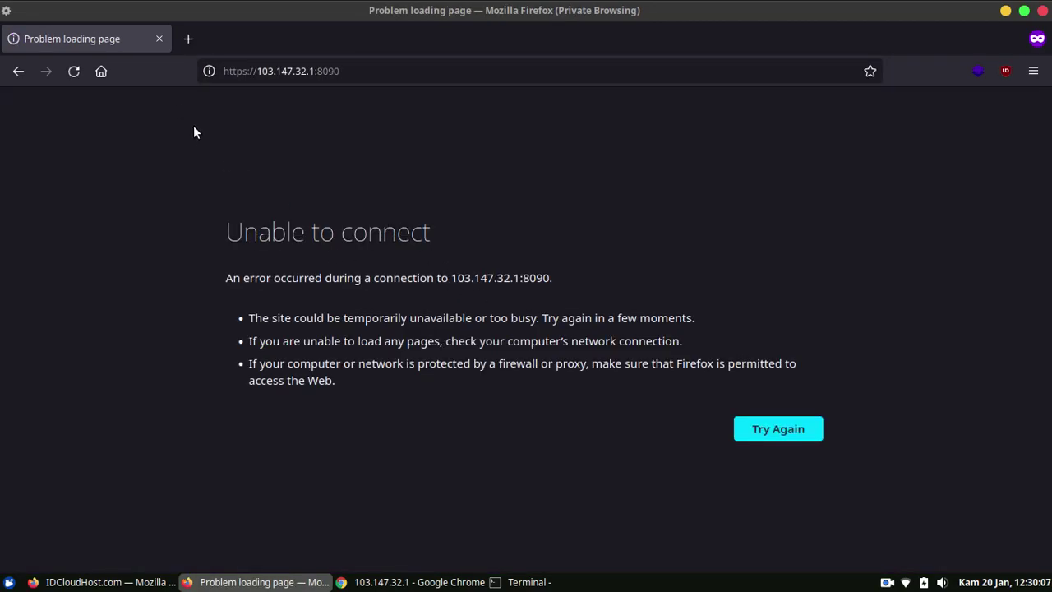
click(161, 38)
key(alt+Tab)
key(Tab)
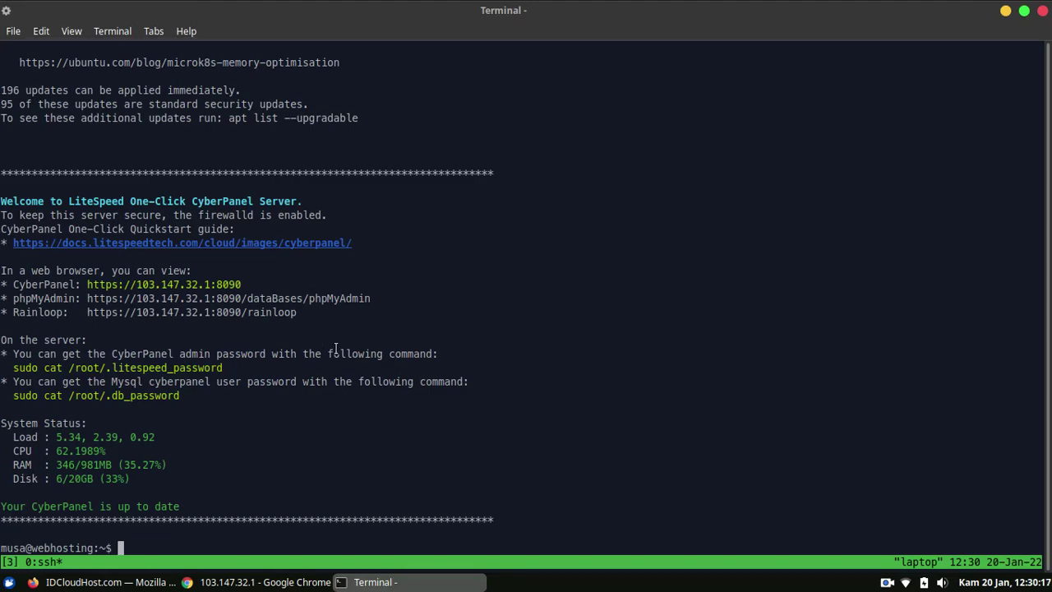
ctrl+click(247, 284)
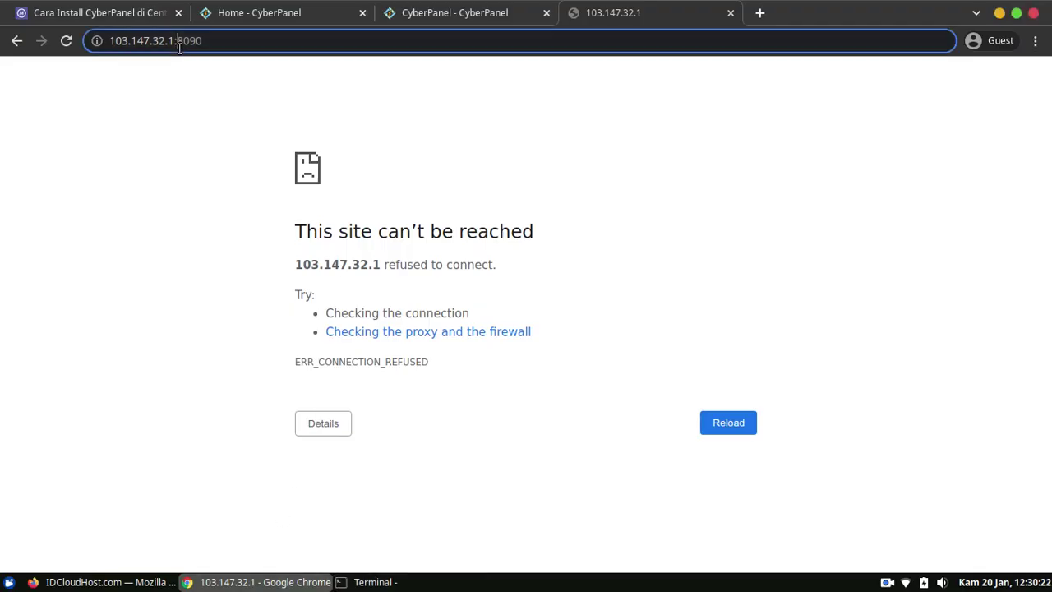
click(179, 48)
key(Home)
text(https://)
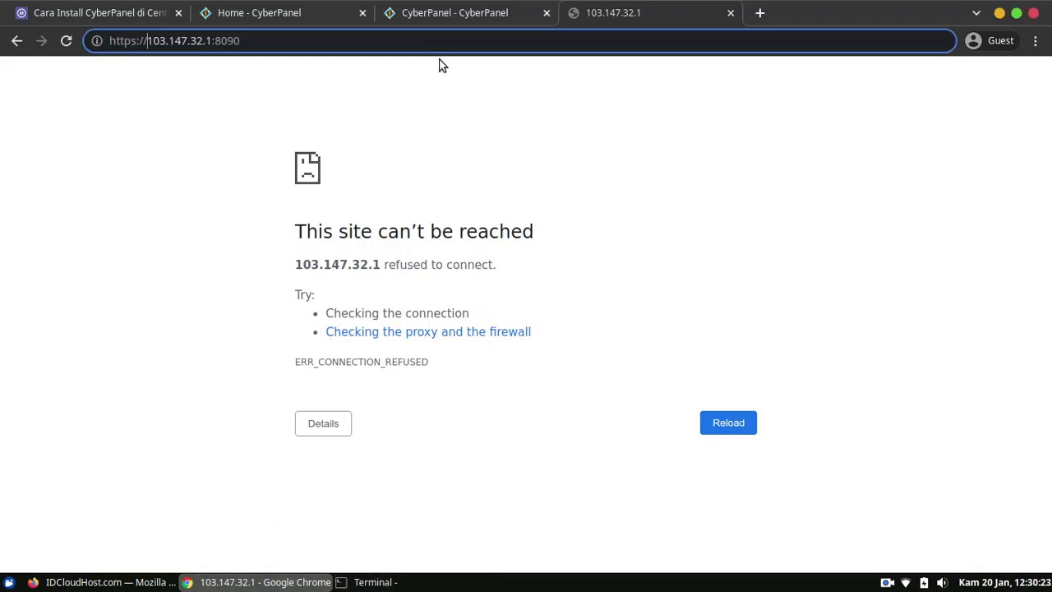
key(shift+Home)
key(BackSpace)
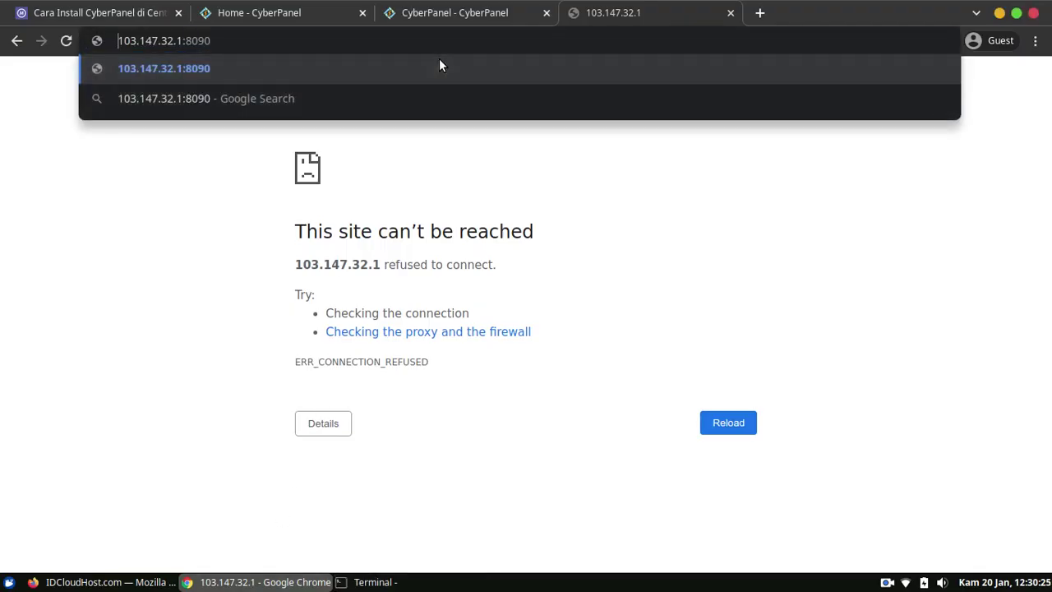
key(Return)
key(ctrl+l)
key(Return)
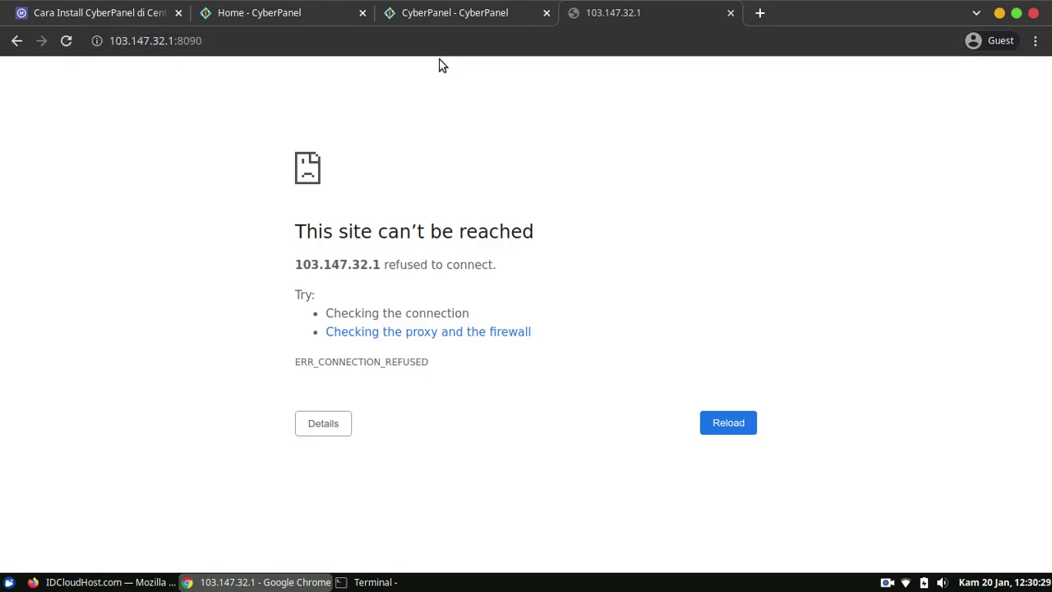
In the SSH session, become root with sudo su -.
click(401, 582)
text(sudo su -)
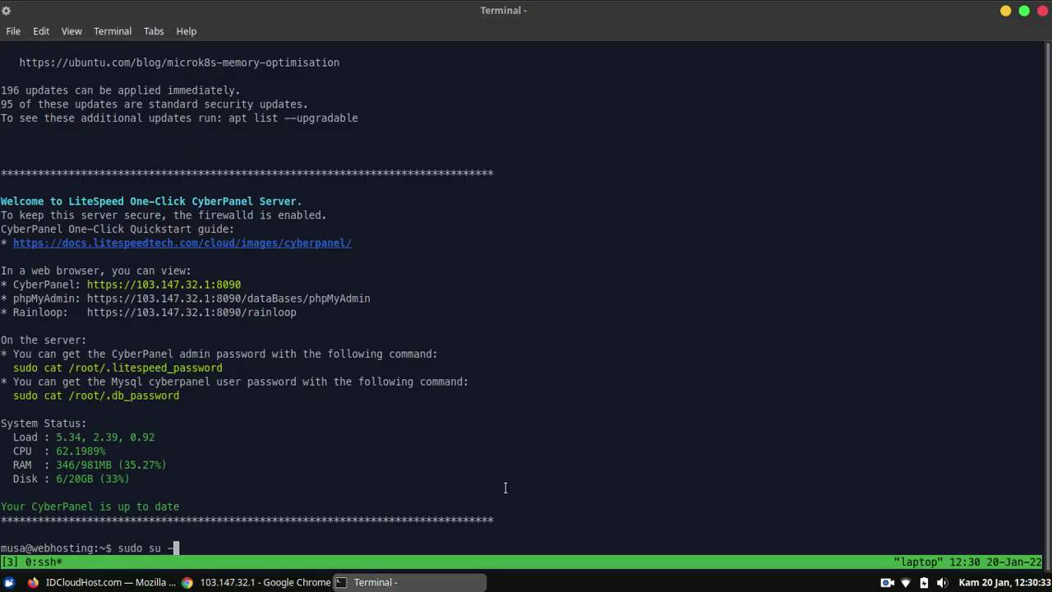
key(Return)
Confirm with netstat -tulpn | grep 8090 that lscpd listens on 0.0.0.0:8090.
text(netstat -tulpn)
key(Return)
key(Return)
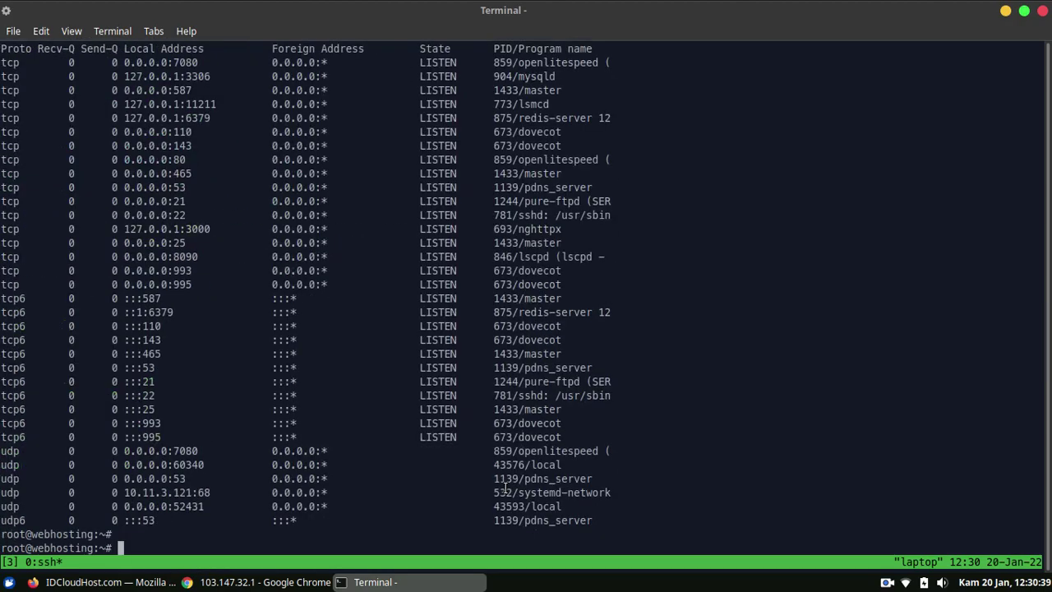
key(Up)
text(| grep 8090)
key(Return)
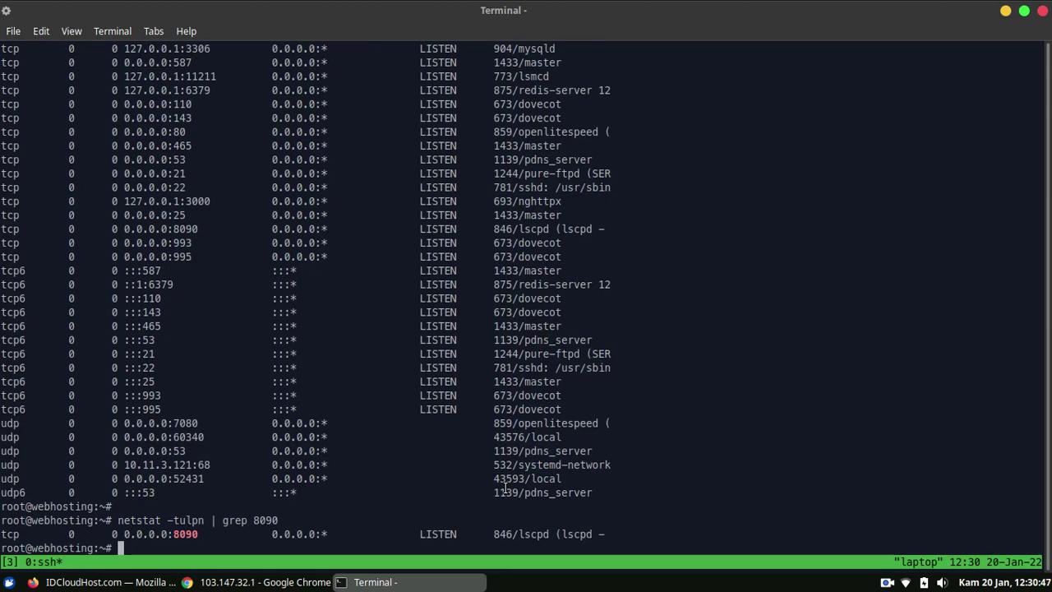
double_click(179, 534)
click(195, 539)
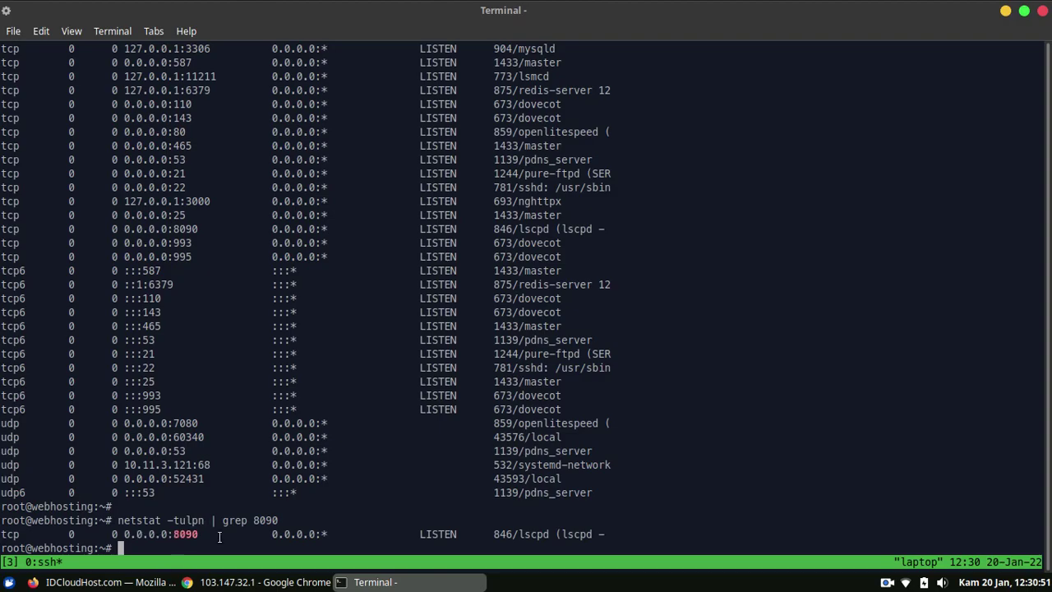
click(238, 582)
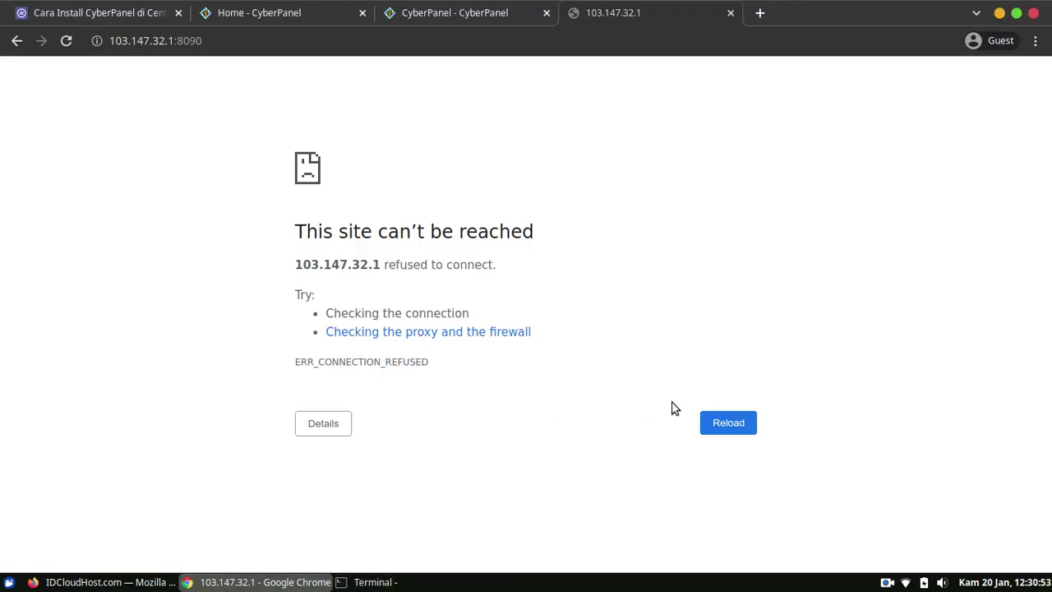
Retry loading 103.179.57.83:8090, check the SSH session, then bypass Chrome's certificate warning.
click(714, 429)
click(724, 430)
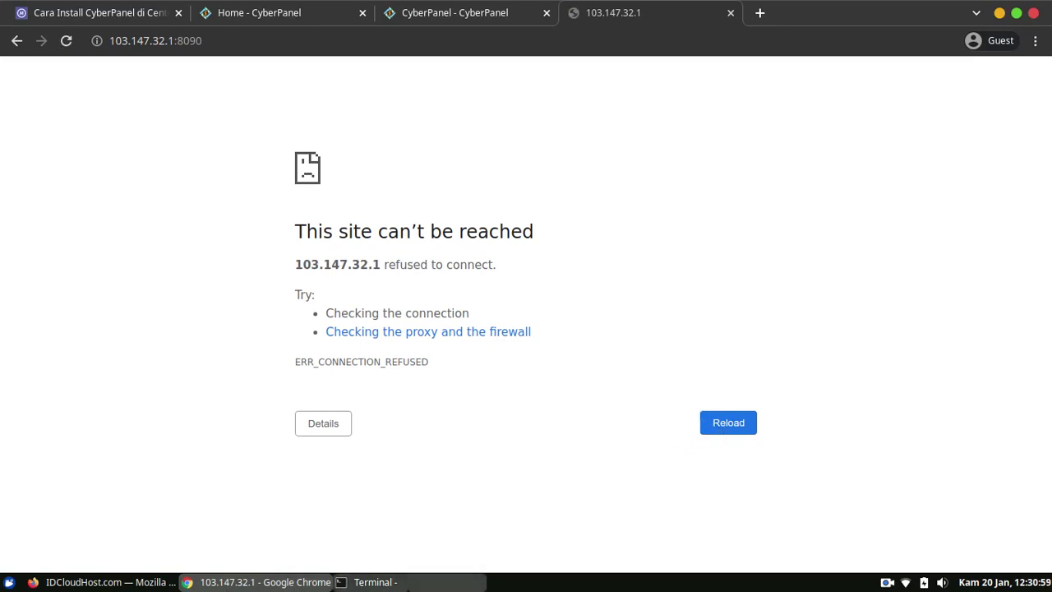
click(371, 582)
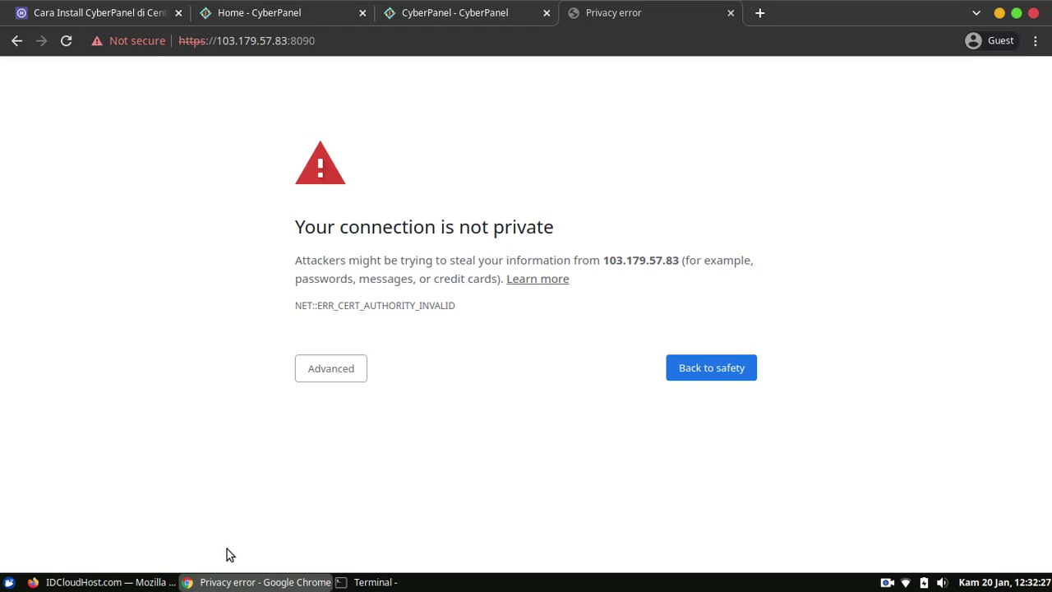
click(375, 582)
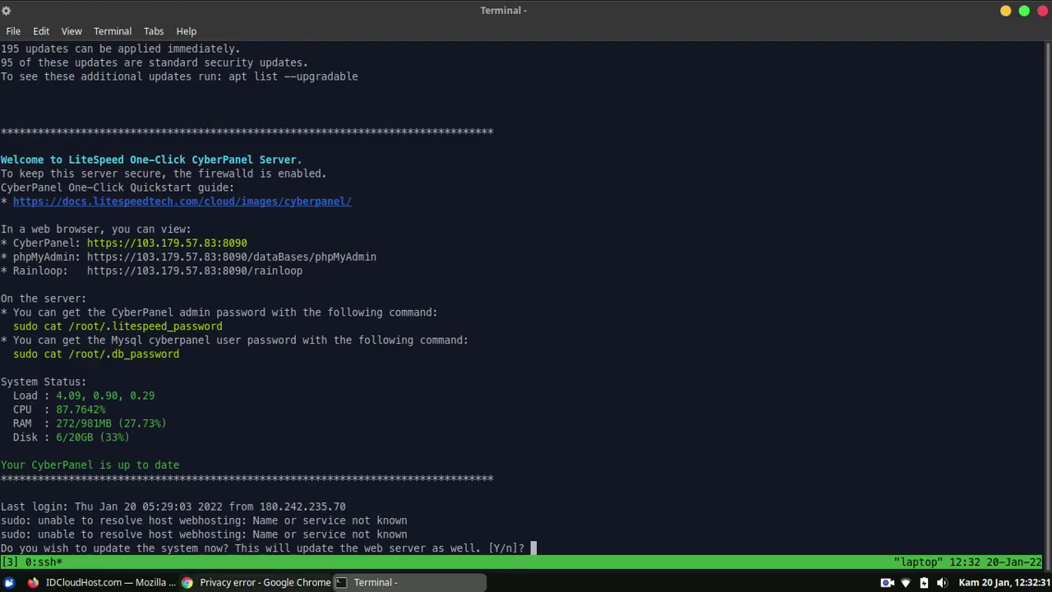
click(279, 580)
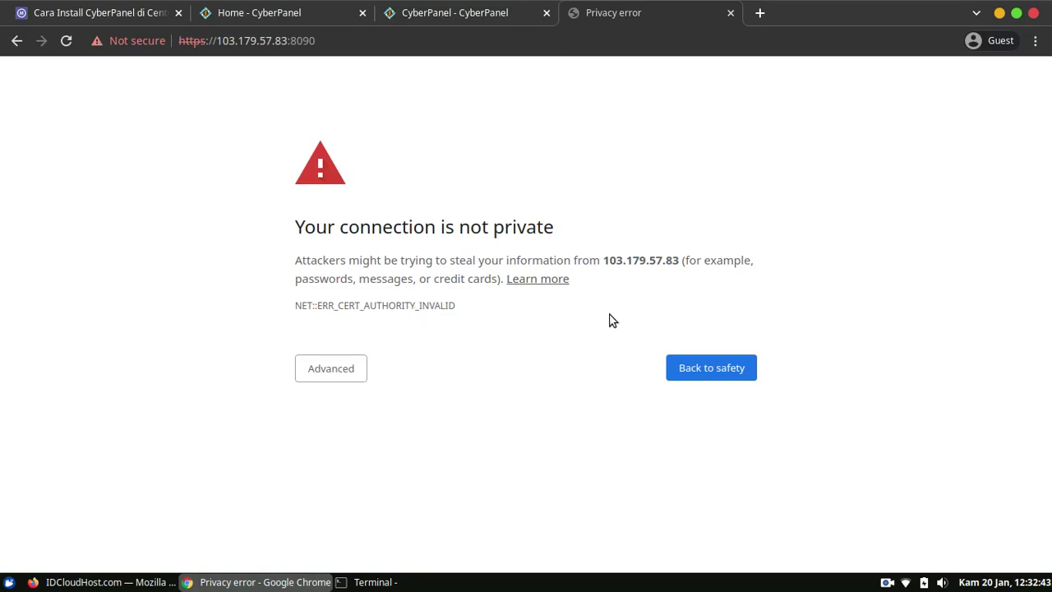
click(353, 370)
click(422, 487)
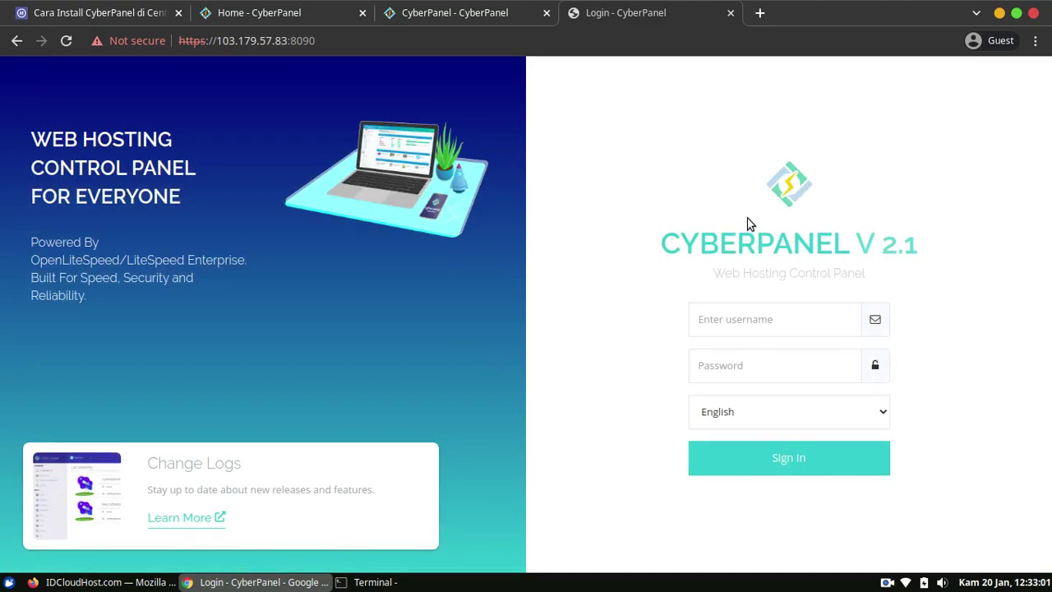
Switch from the CyberPanel login page back to the Terminal SSH session.
key(alt+Tab)
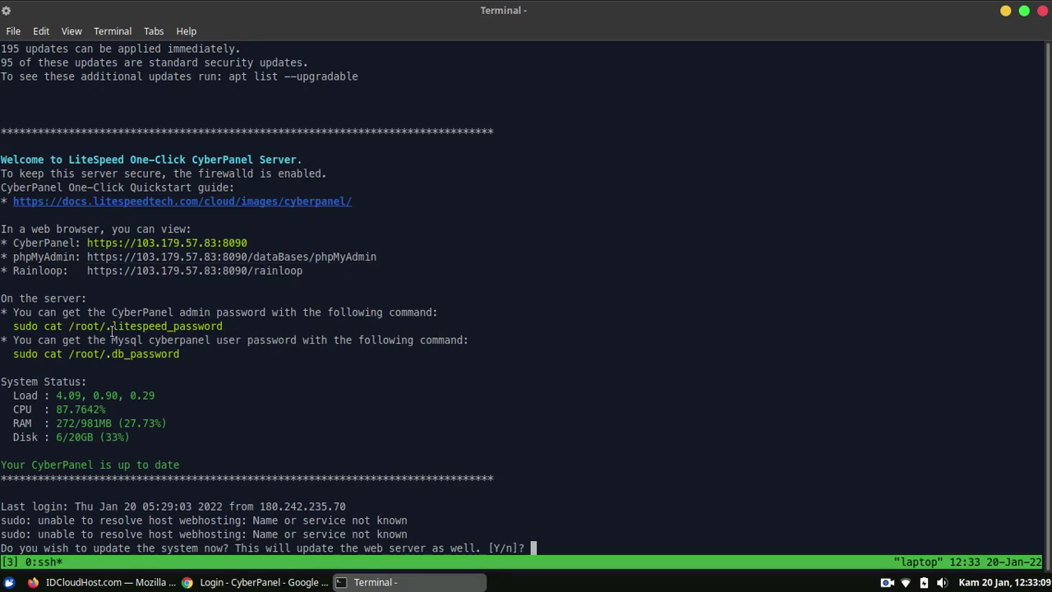
Copy the sudo cat /root/.litespeed_password command, decline the update prompt with n, and run it.
drag(12, 325, 231, 325)
right_click(235, 326)
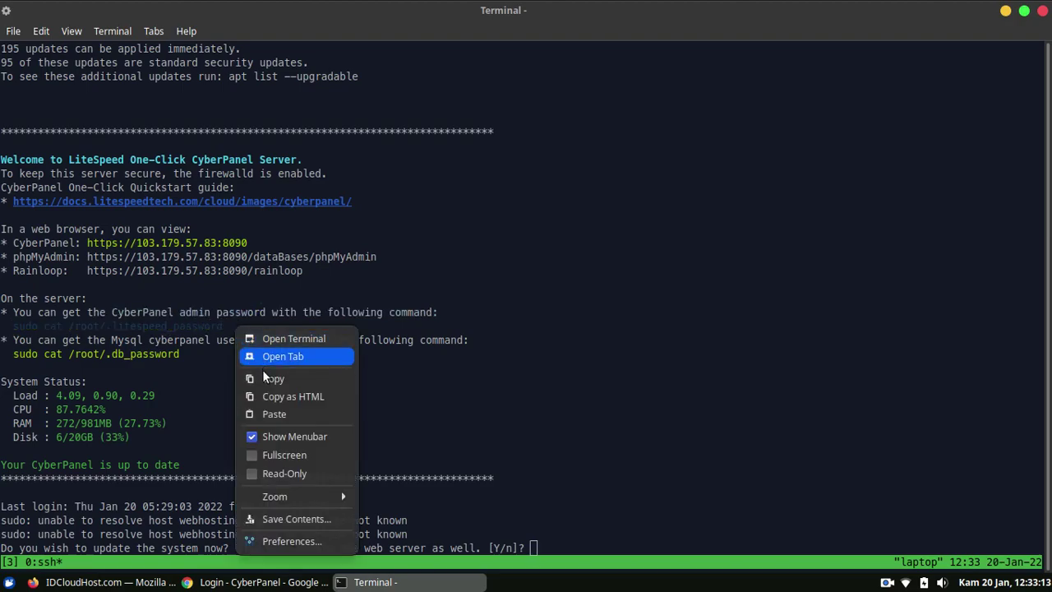
click(267, 378)
click(582, 305)
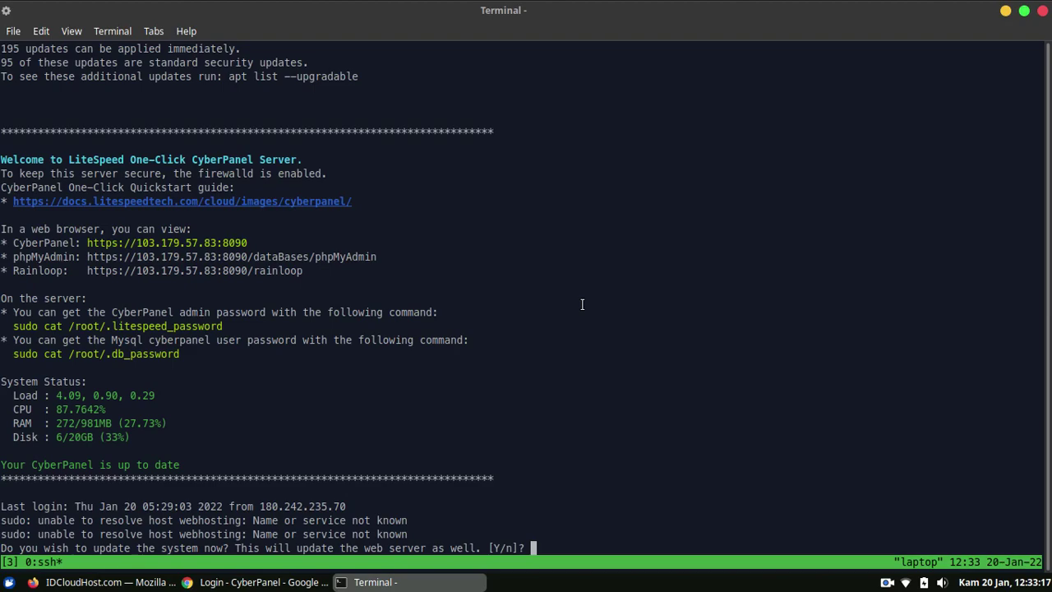
text(n)
key(Return)
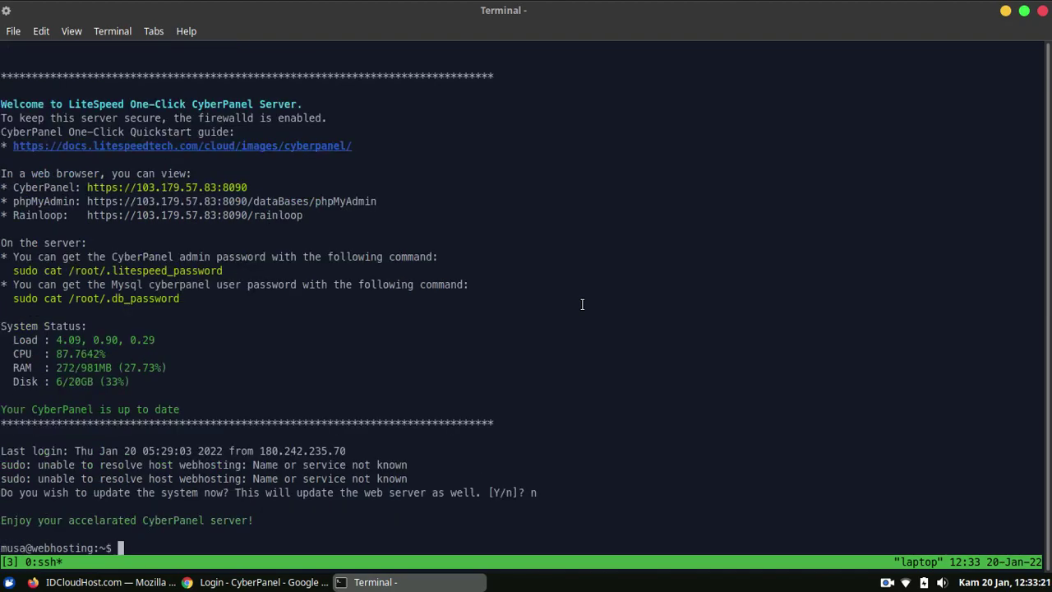
right_click(582, 305)
click(611, 390)
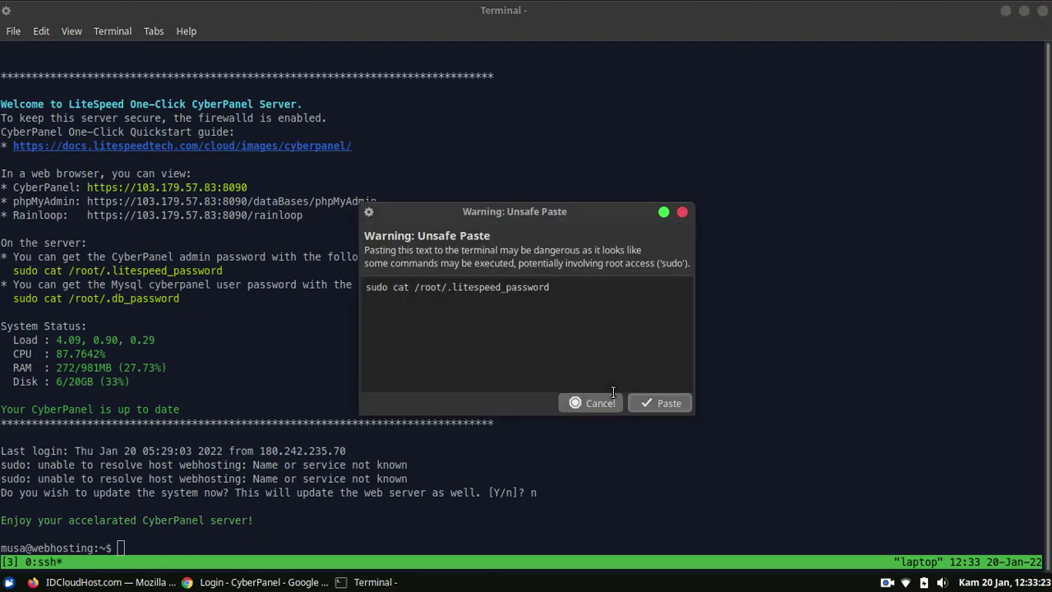
key(Return)
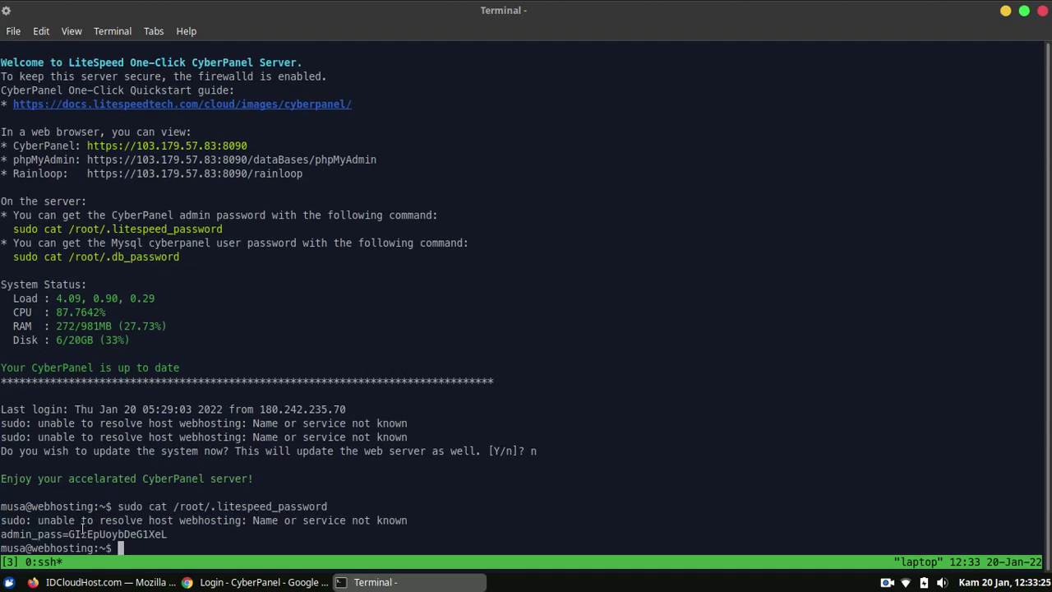
Copy the printed admin password and focus the username field on Chrome's CyberPanel login.
drag(69, 534, 179, 538)
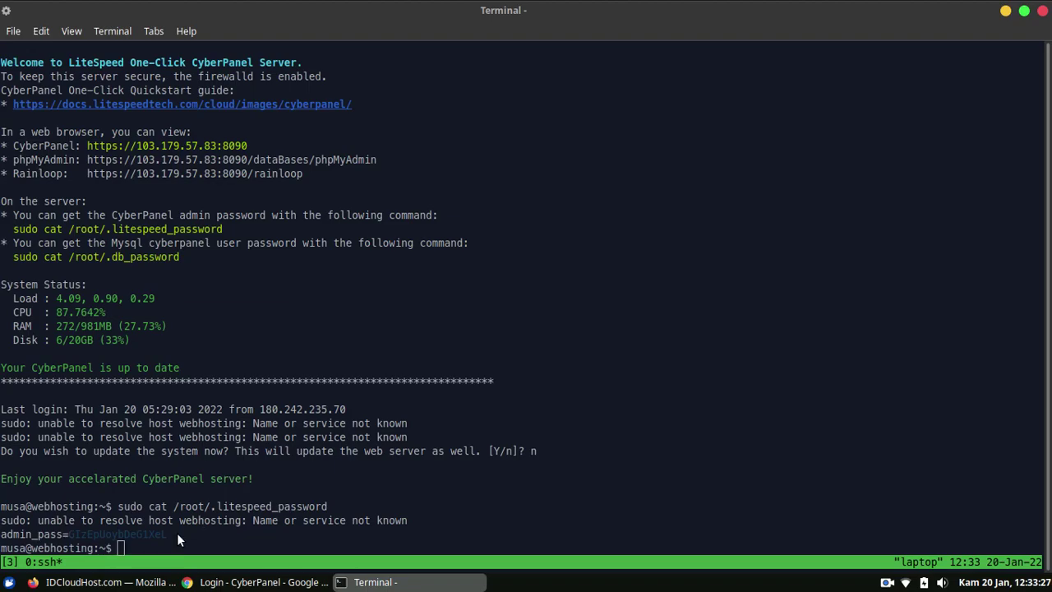
right_click(178, 539)
click(253, 354)
click(263, 581)
click(814, 329)
Log in to CyberPanel as admin using the pasted password.
text(admin)
key(Tab)
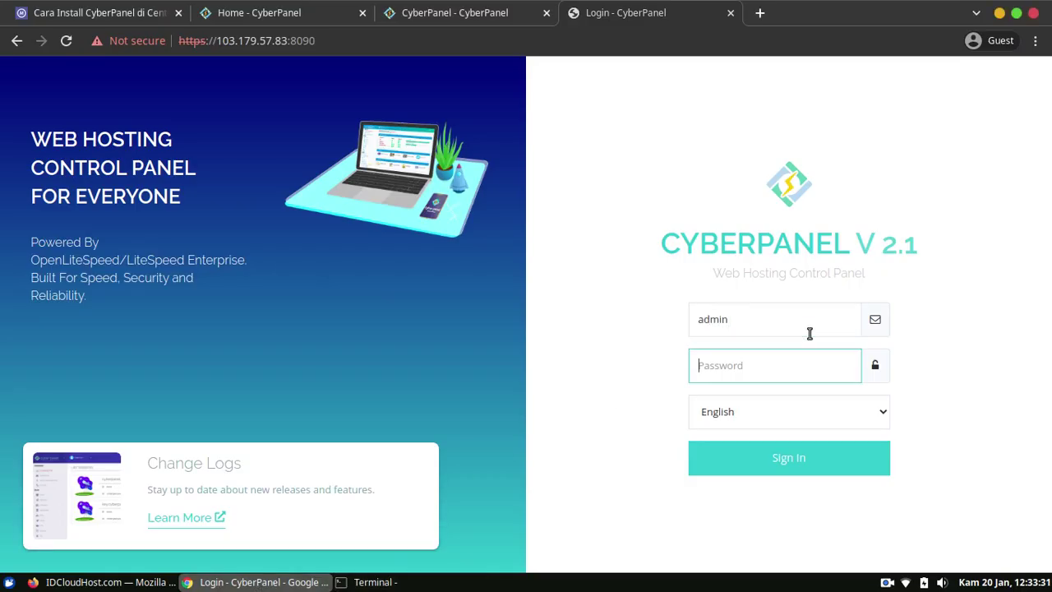
key(ctrl+v)
key(Return)
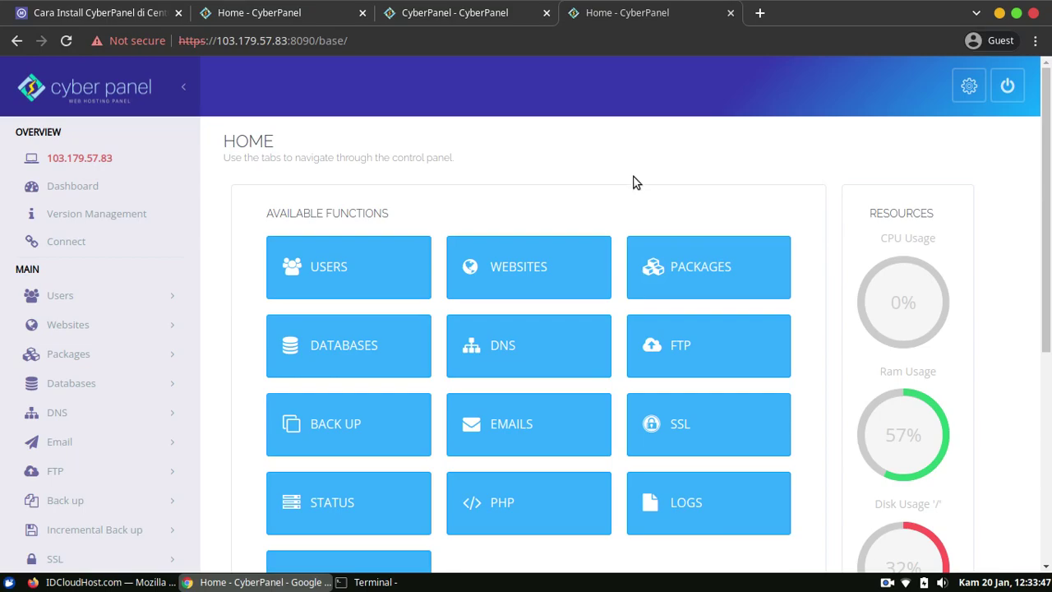
Open Website Functions and check the blog DNS record in Cloudflare on Firefox.
click(515, 274)
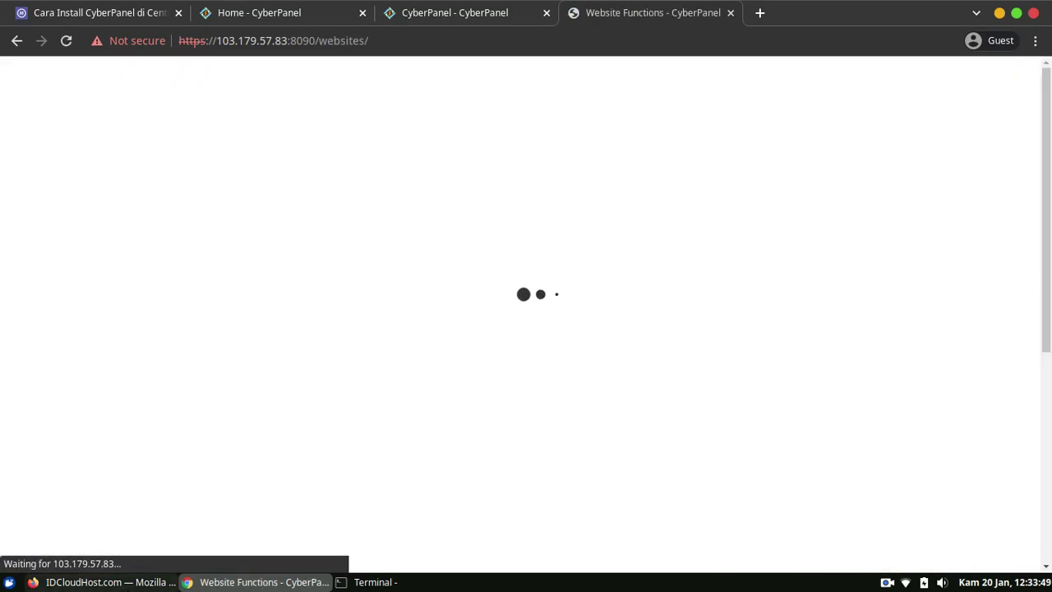
click(84, 584)
click(289, 43)
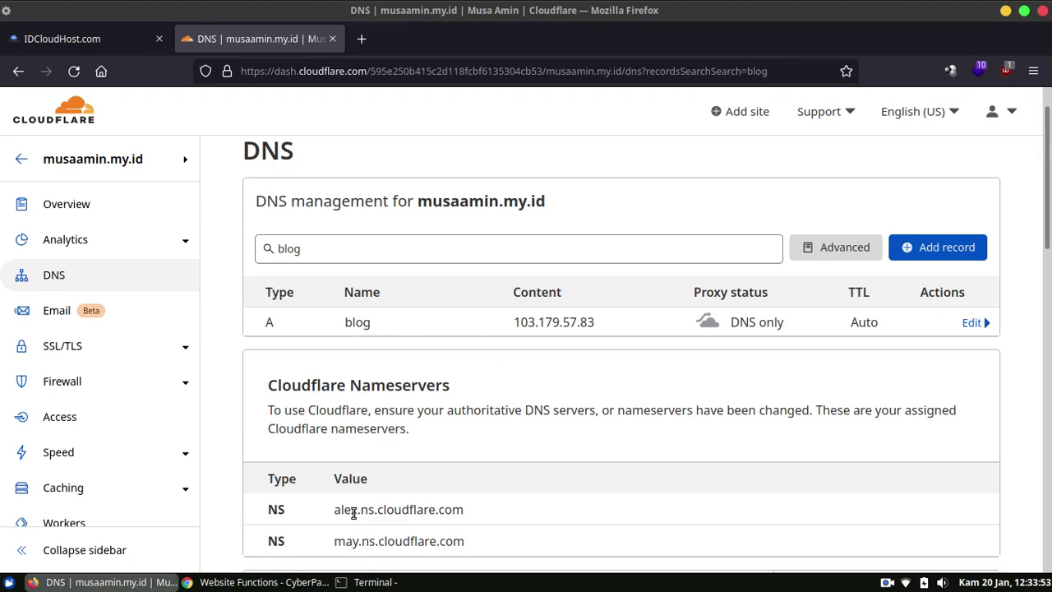
click(259, 582)
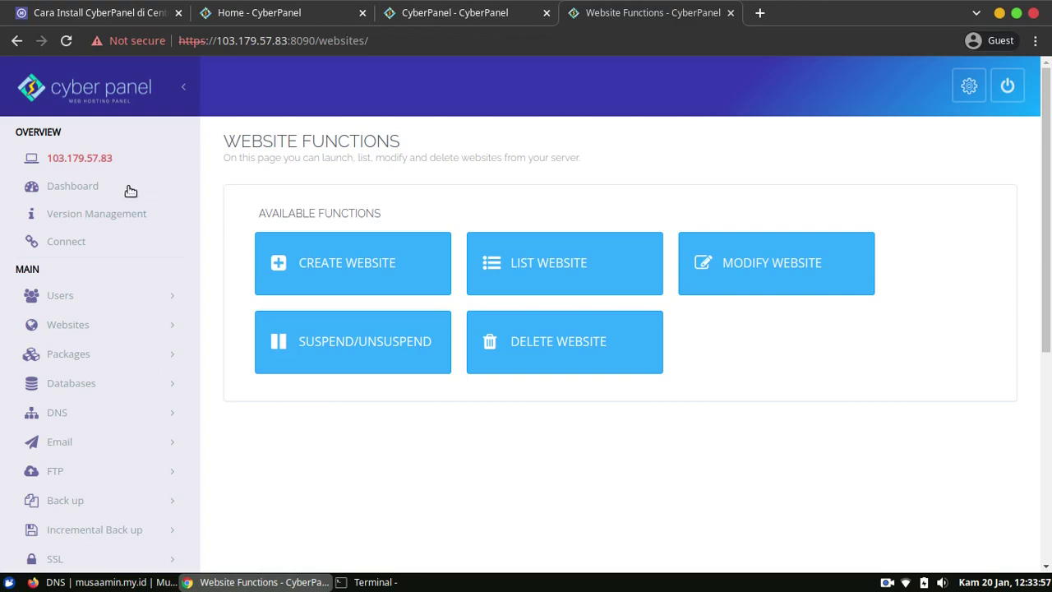
In Create Website, choose the Default package, owner admin, and domain blog.musaamin.my.
click(88, 329)
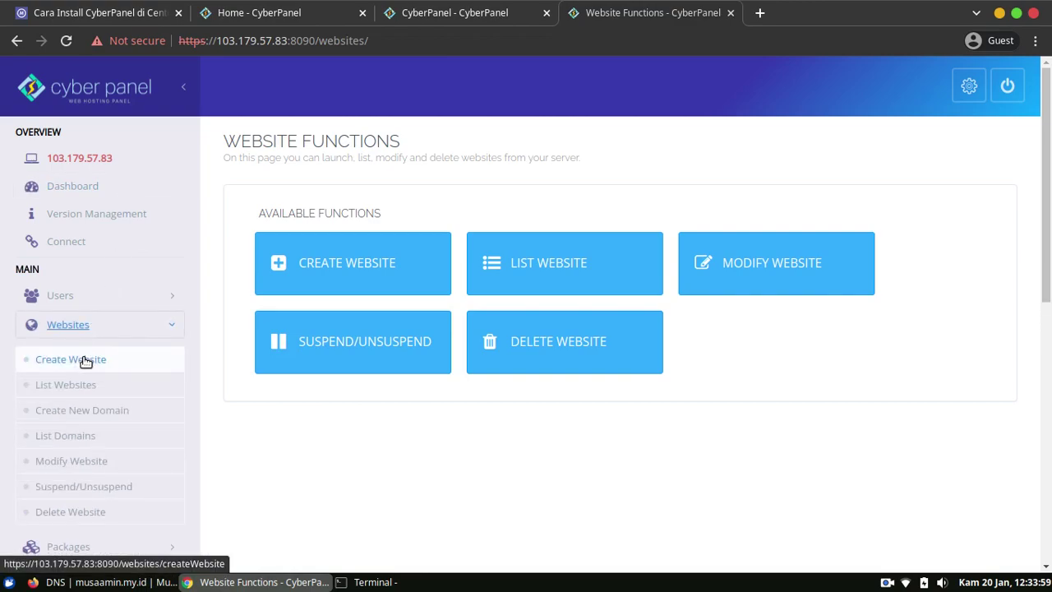
click(279, 260)
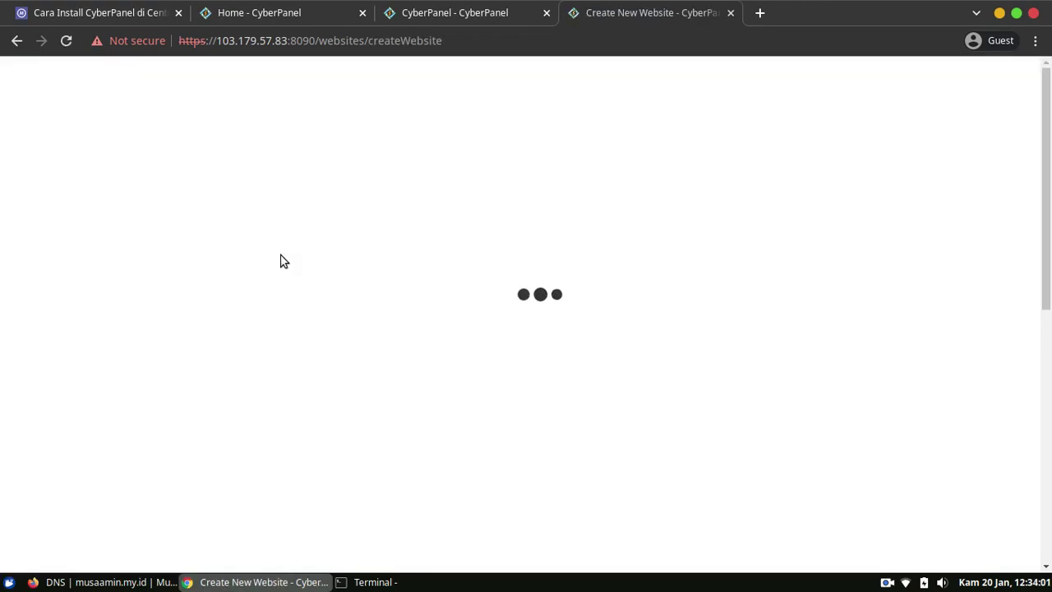
click(552, 279)
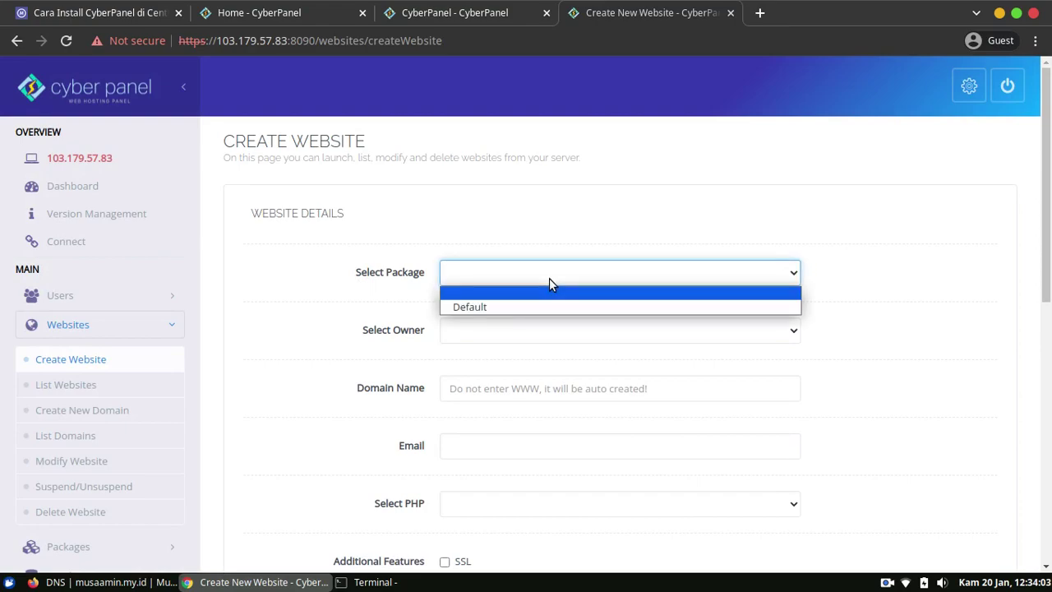
click(560, 307)
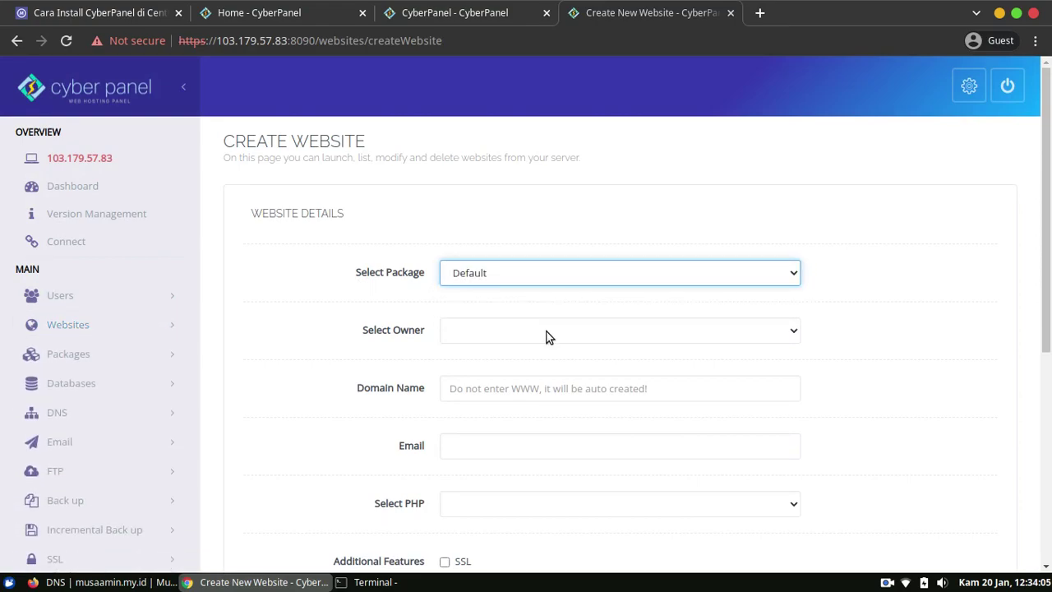
click(544, 333)
click(537, 366)
click(530, 389)
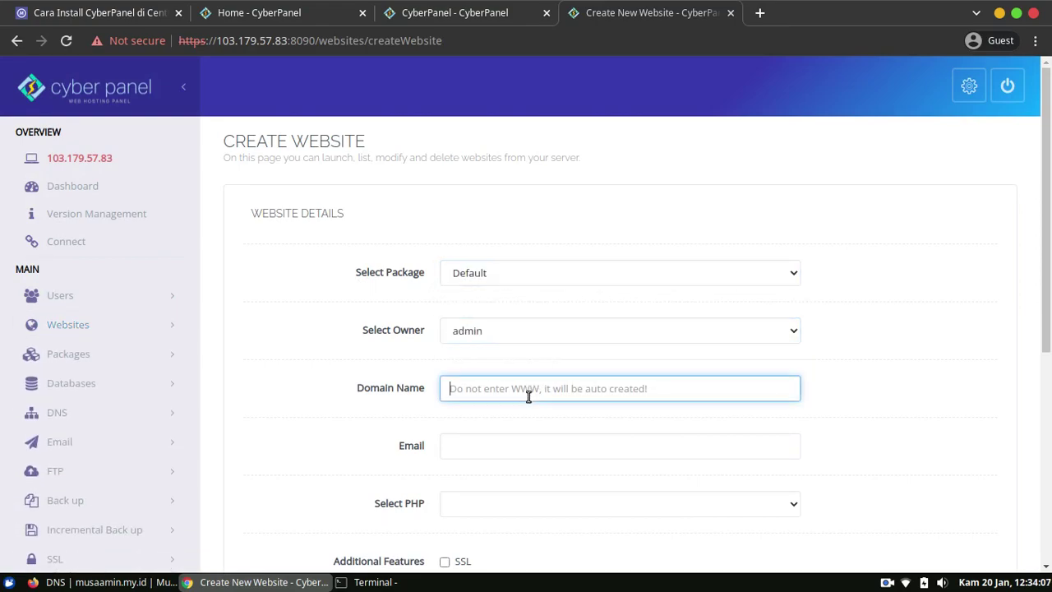
text(blog.musaamin.my.id)
key(Tab)
Enter a contact e-mail, select PHP 7.4, and create the website.
scroll(915, 320, down, 3)
scroll(910, 327, down, 1)
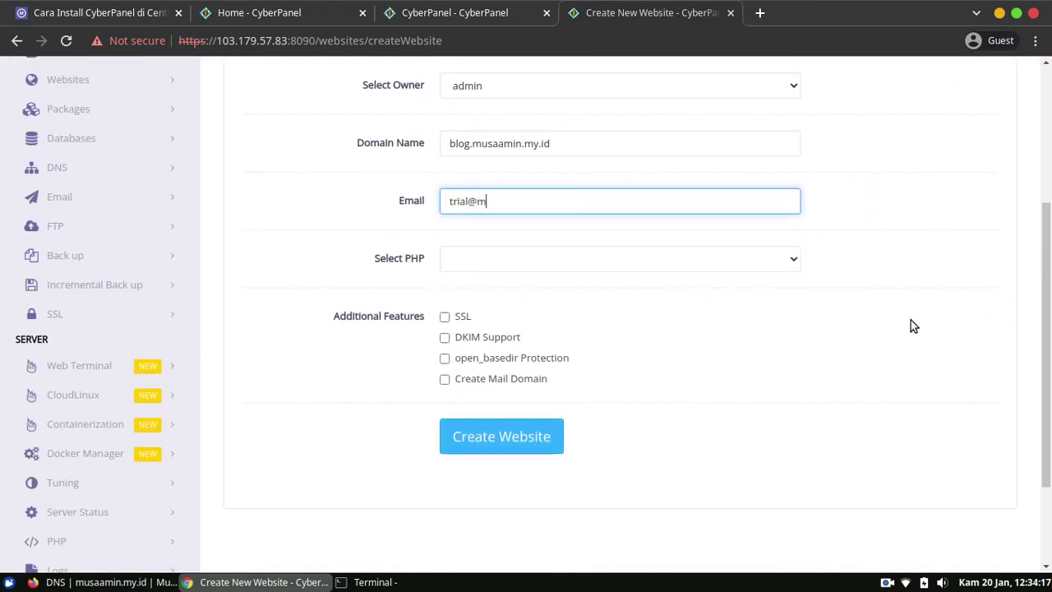
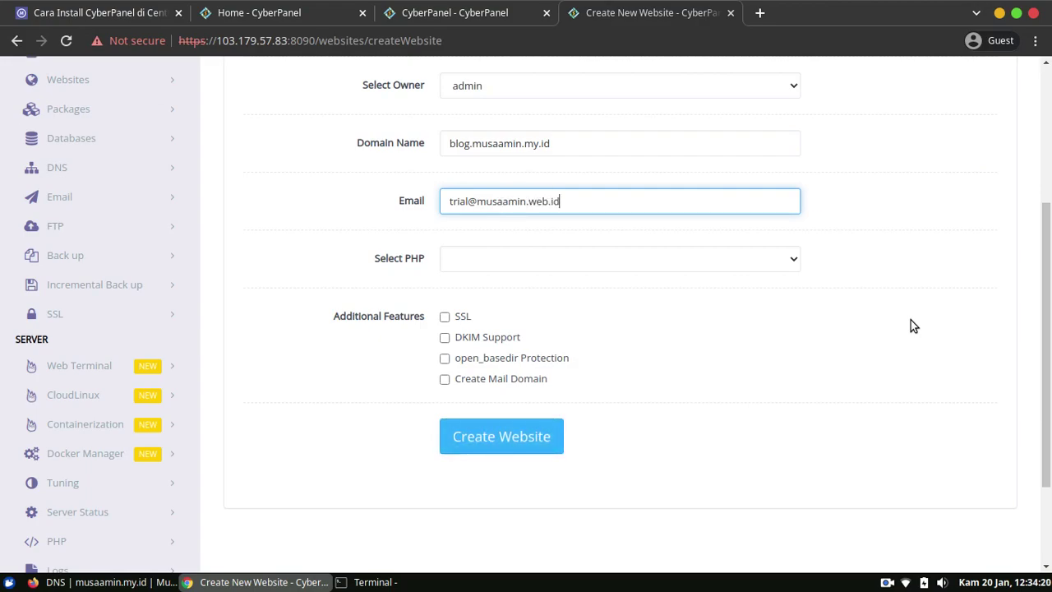
key(Tab)
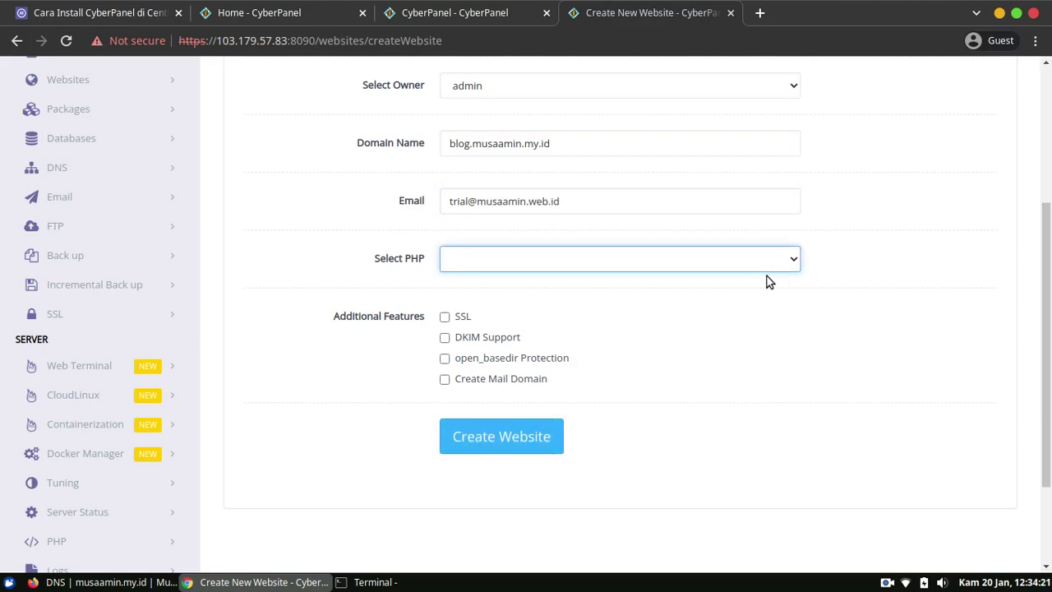
click(746, 264)
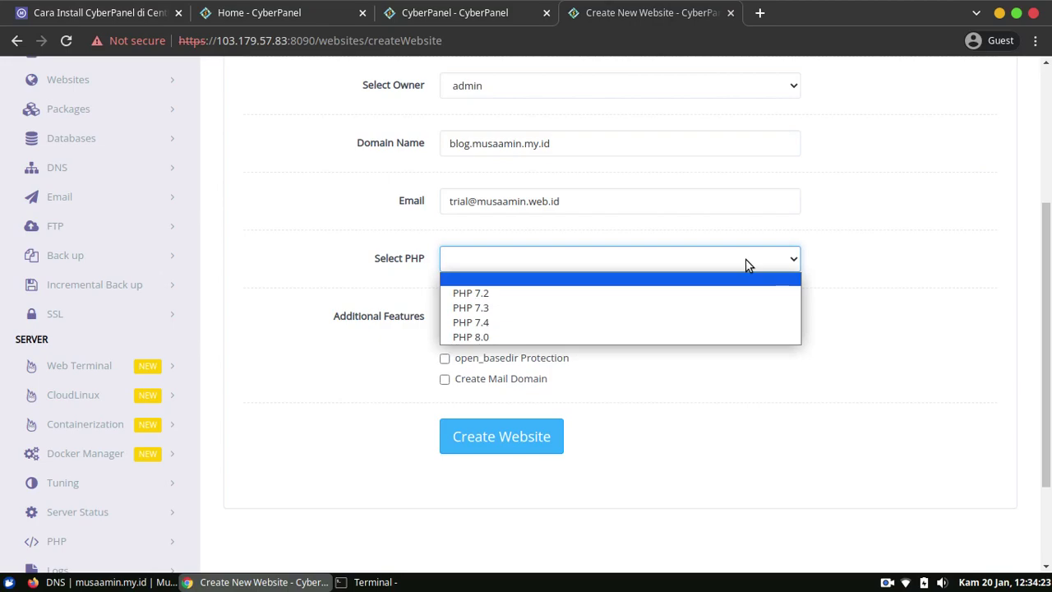
click(705, 323)
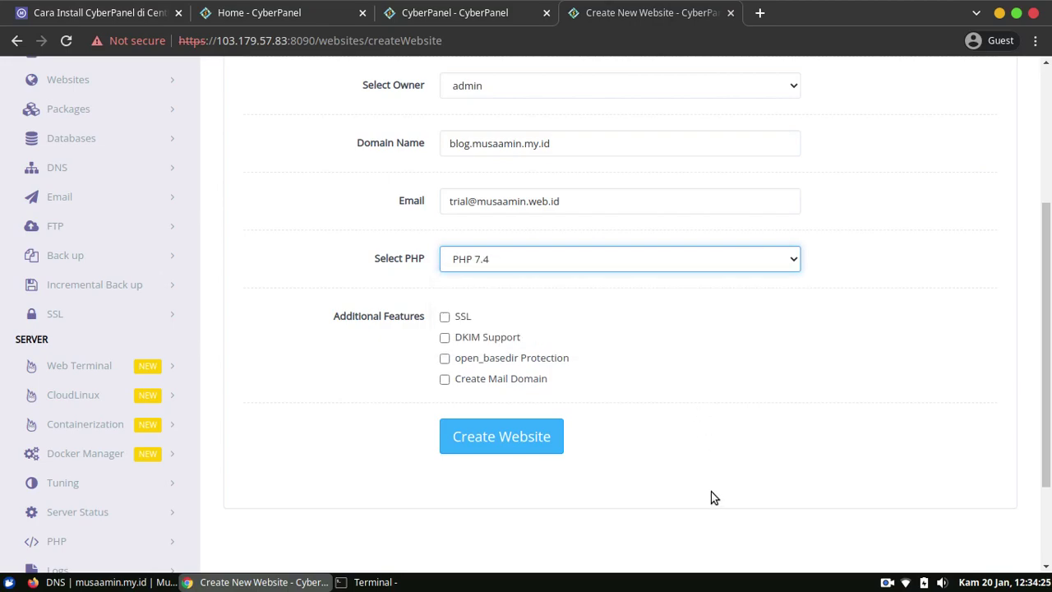
click(727, 459)
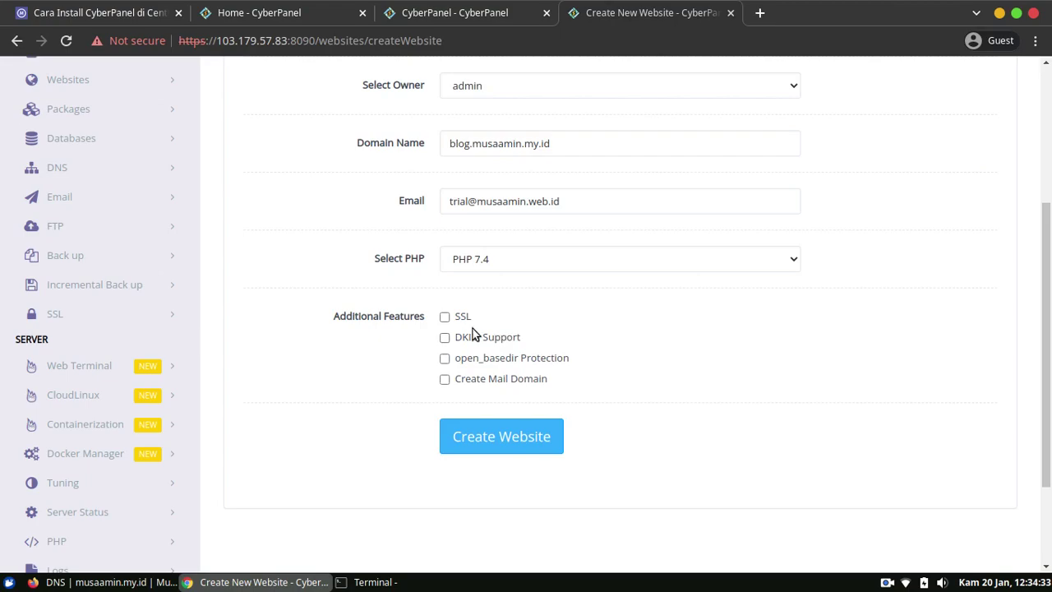
click(500, 435)
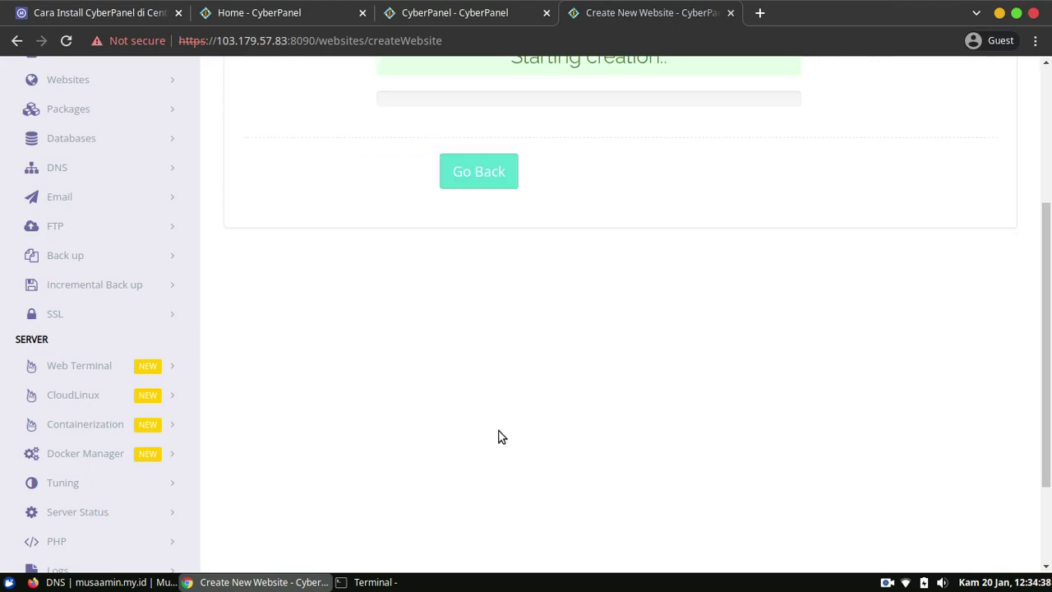
Go to Websites > List Websites and open Manage for blog.musaamin.my.id.
scroll(500, 437, up, 5)
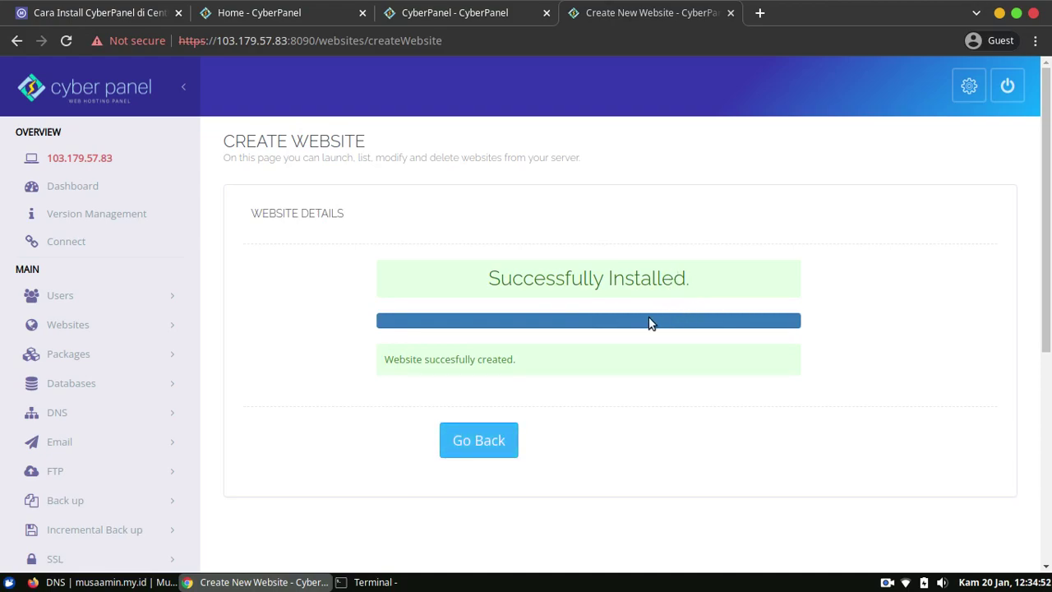
click(153, 328)
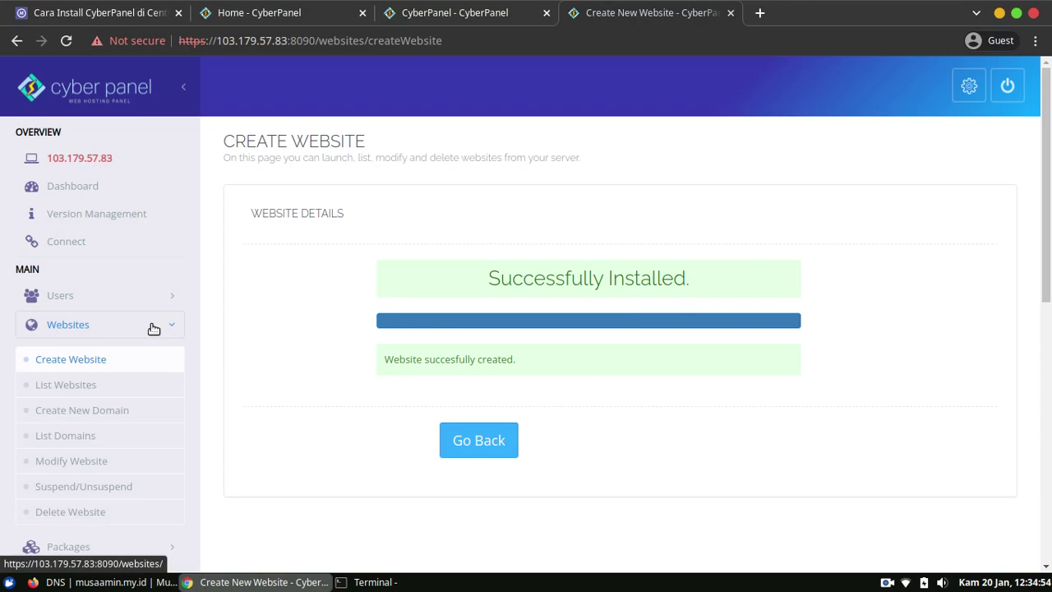
click(86, 388)
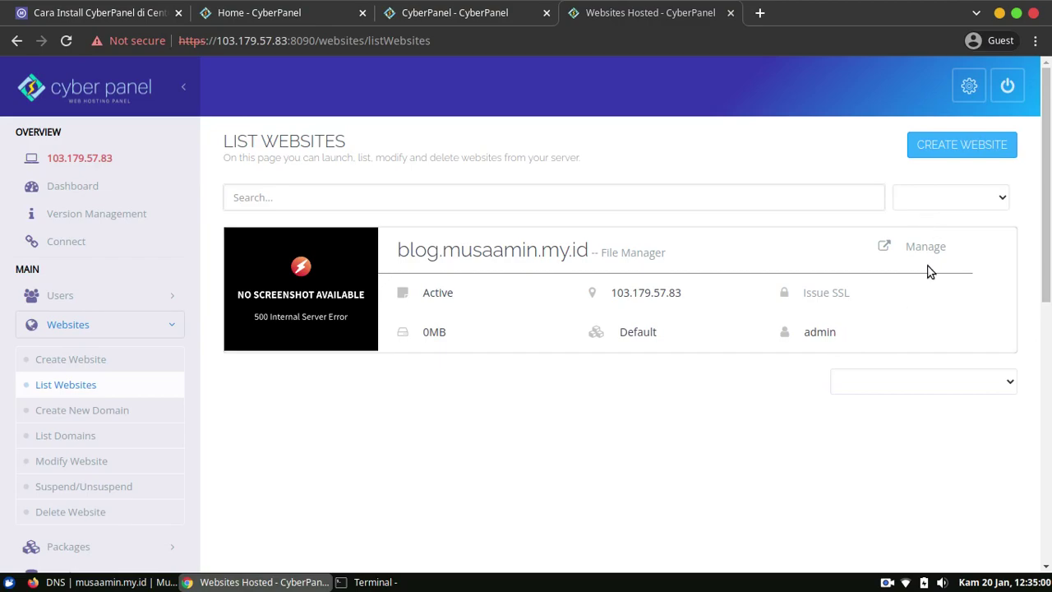
click(924, 249)
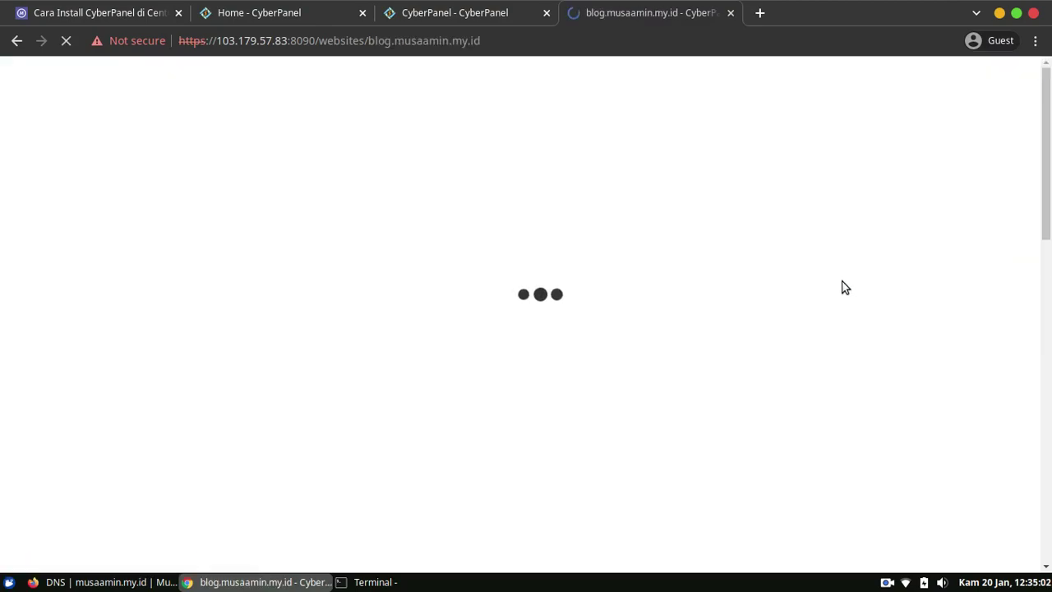
mouse_move(1046, 131)
mouse_down()
mouse_move(1049, 383)
mouse_move(1049, 114)
mouse_up()
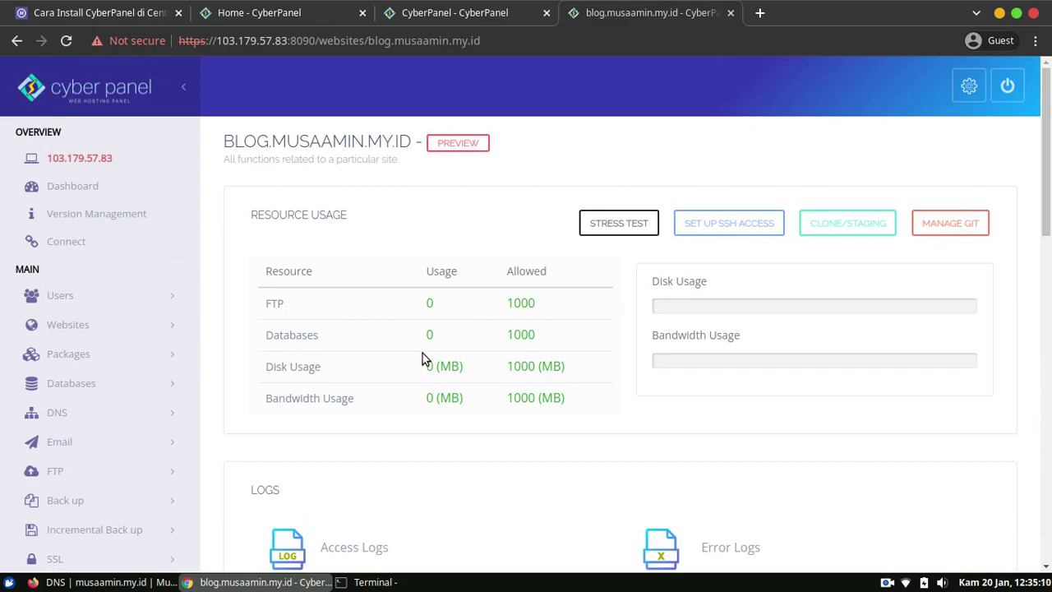
Load blog.musaamin.my.id in a new tab, then return to the CyberPanel management tab.
click(760, 13)
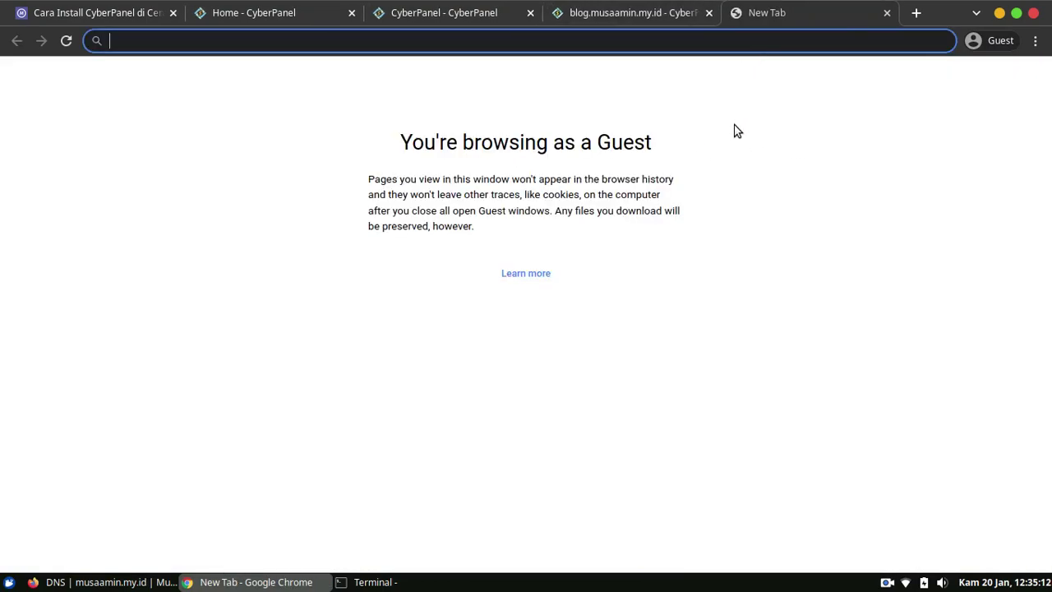
text(blog.m)
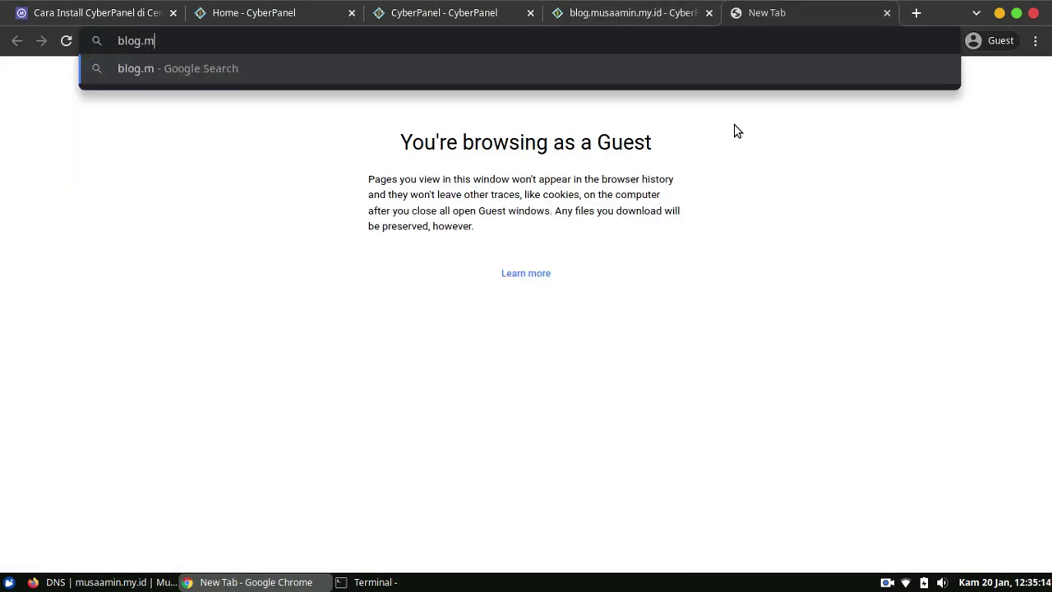
text(usaamin.my)
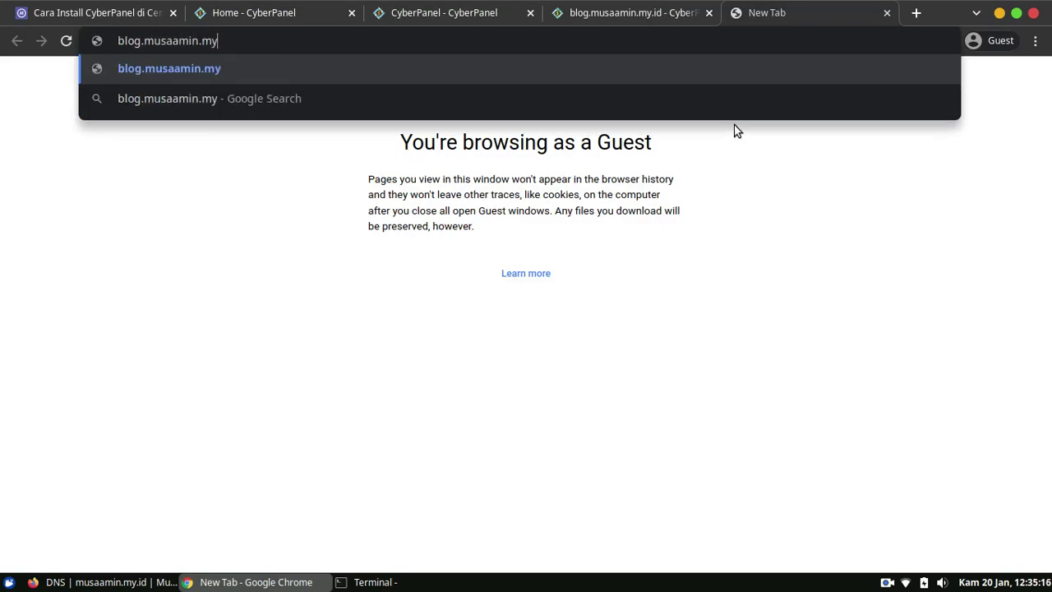
text(.id)
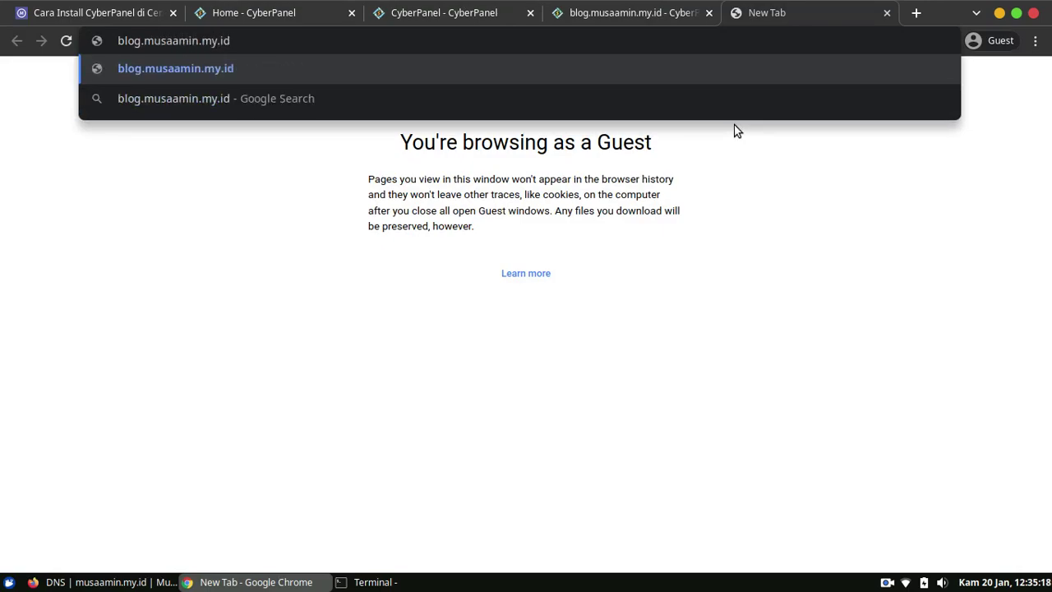
key(Return)
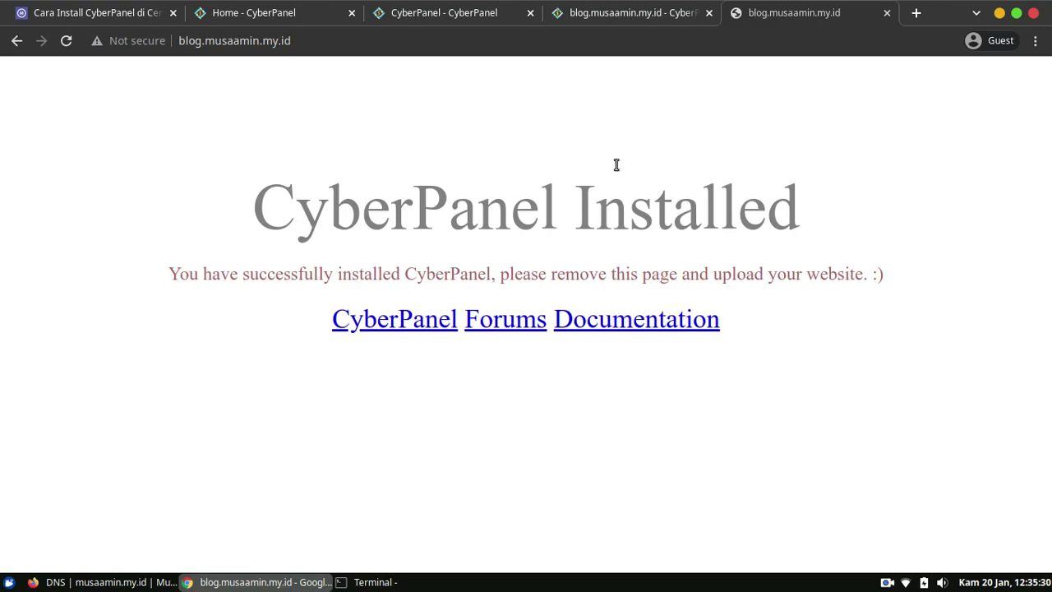
click(634, 15)
Inspect index.html in the site's public_html via File Manager, and check the live site.
drag(1047, 177, 1050, 371)
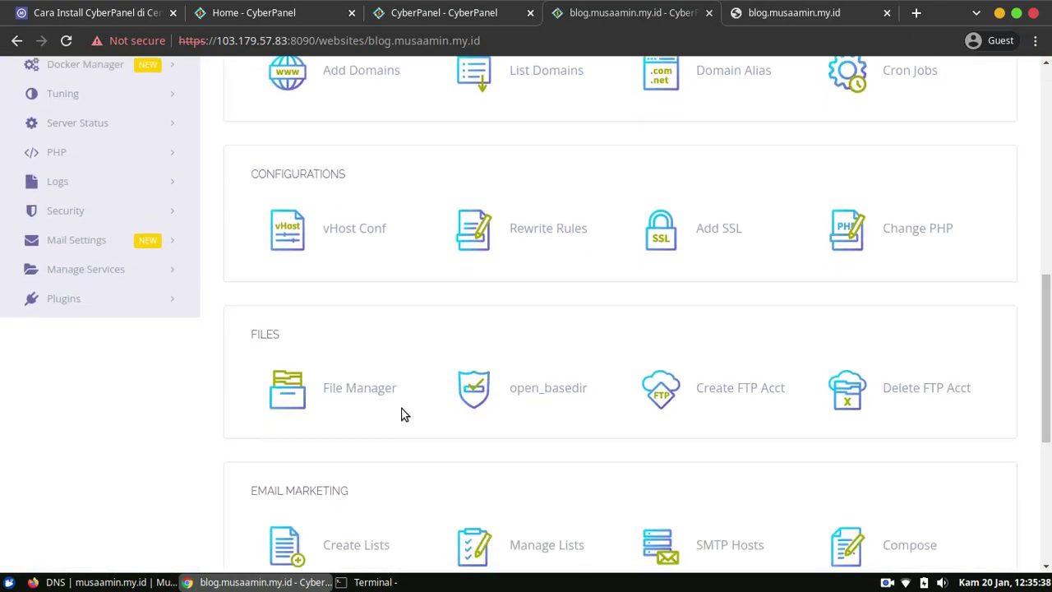
click(339, 391)
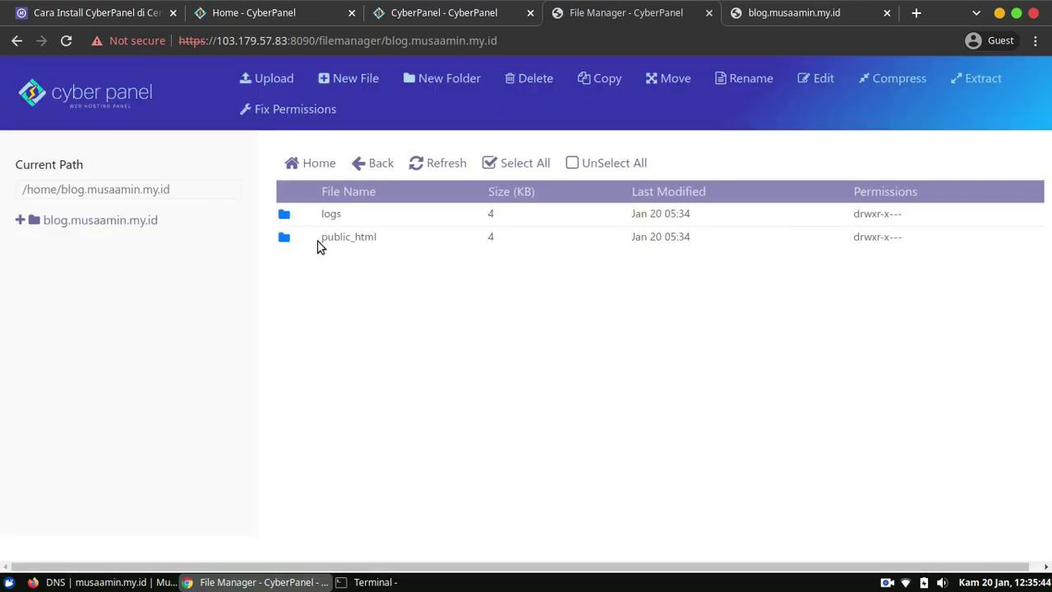
double_click(283, 240)
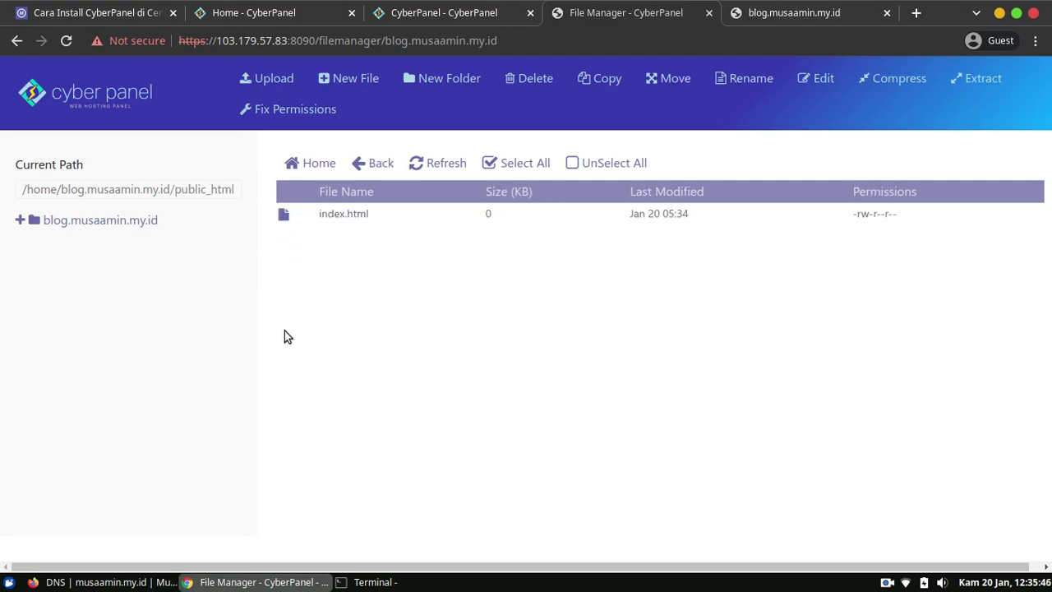
click(341, 211)
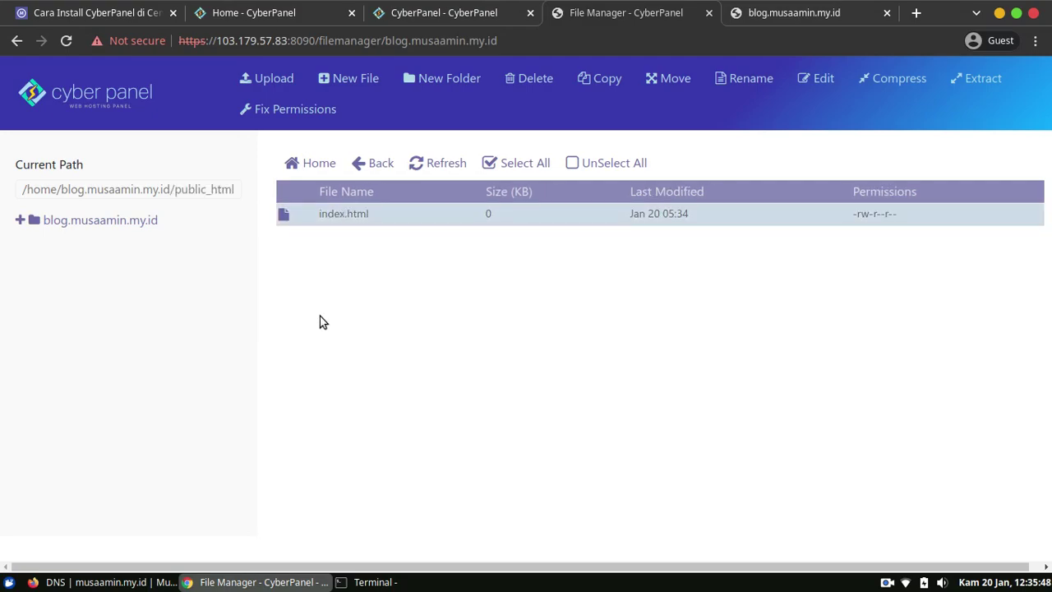
click(73, 104)
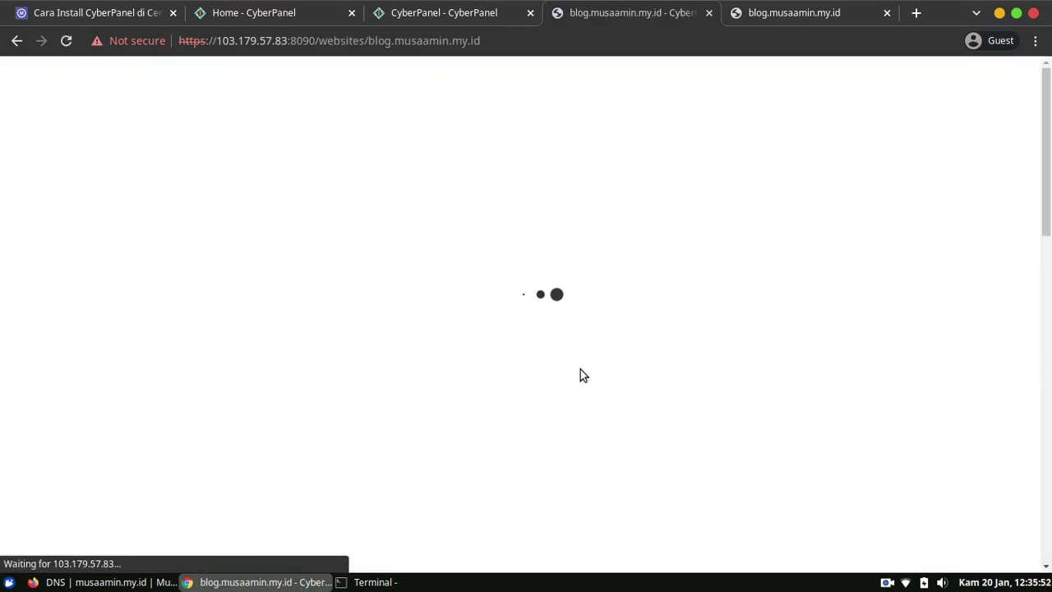
drag(1049, 123, 1049, 366)
click(799, 14)
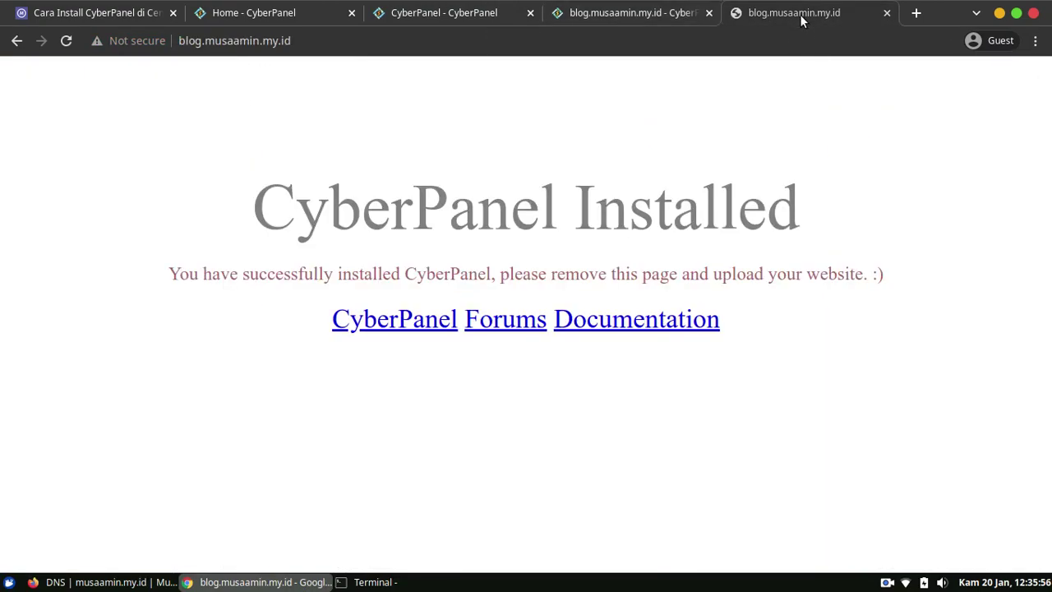
click(650, 18)
Expand SSL in the sidebar and go to the Manage SSL page.
drag(1047, 386, 1048, 320)
scroll(1047, 320, up, 1)
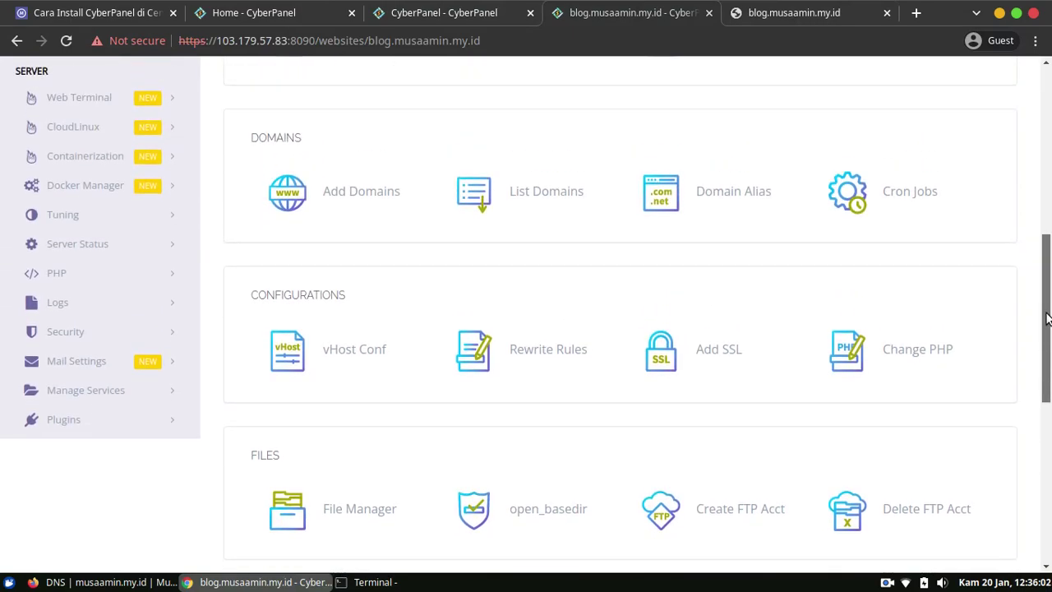
scroll(1046, 319, up, 4)
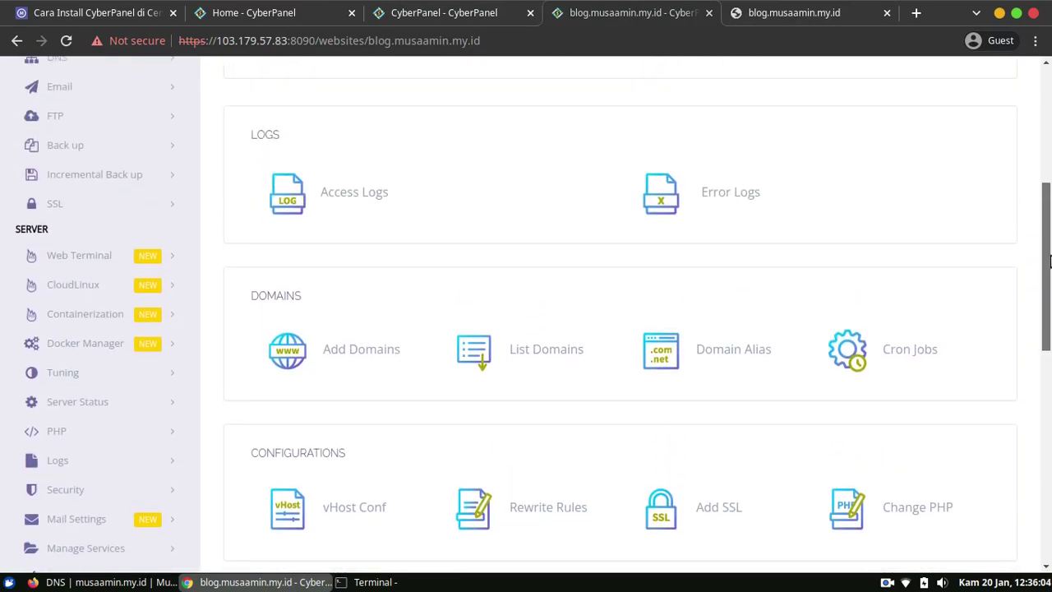
scroll(1048, 311, down, 3)
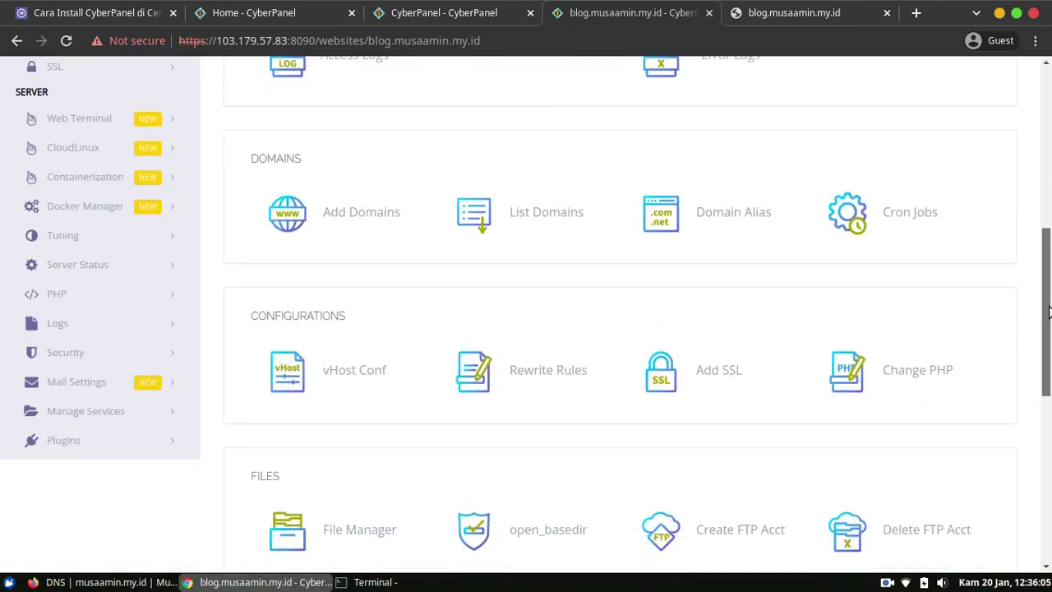
click(723, 372)
scroll(1047, 310, down, 3)
scroll(1047, 311, down, 3)
drag(1046, 354, 1046, 250)
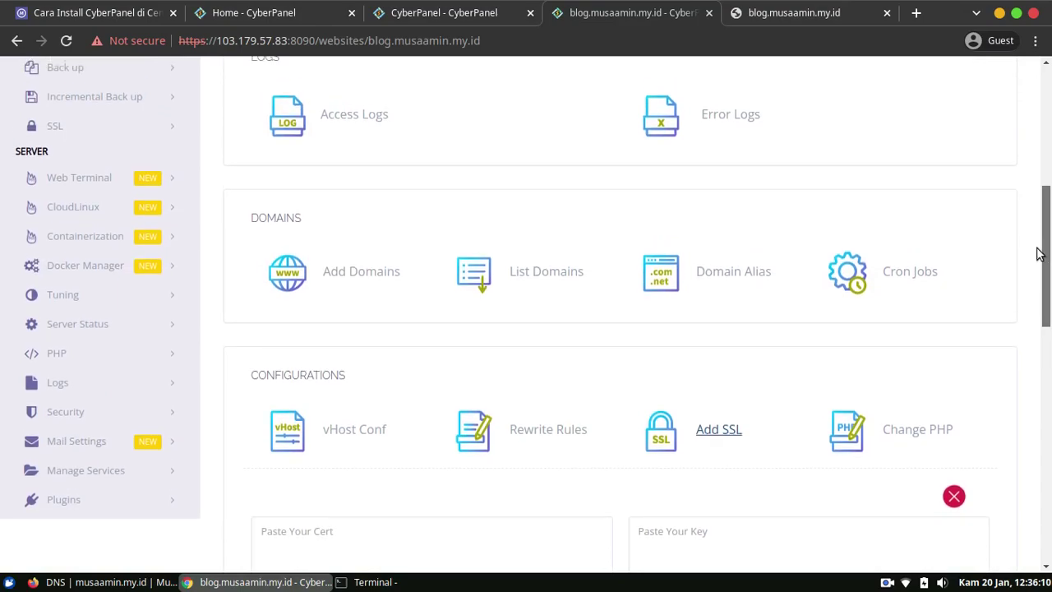
click(111, 126)
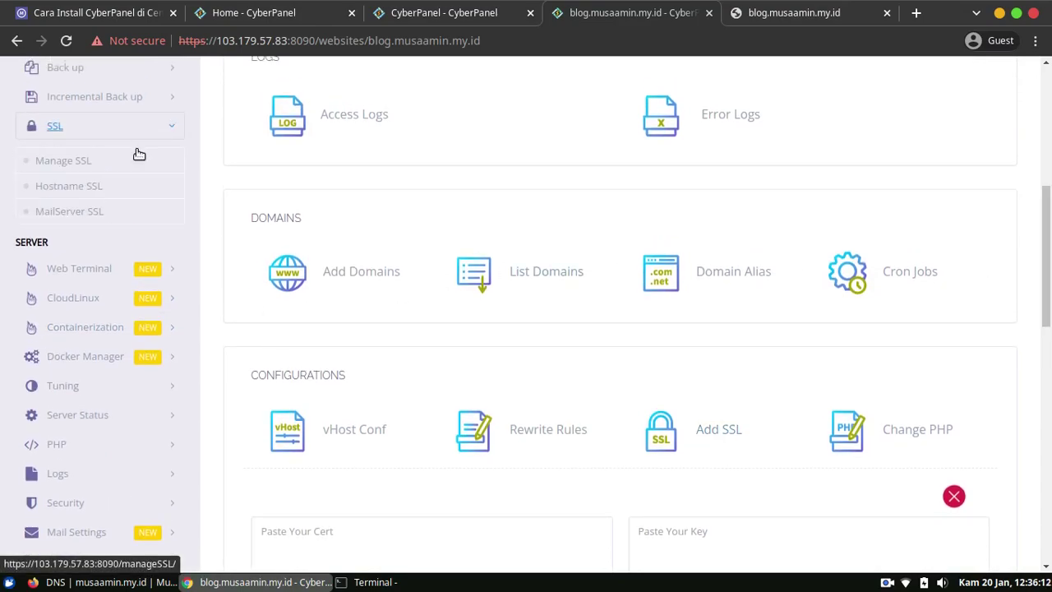
scroll(354, 321, up, 5)
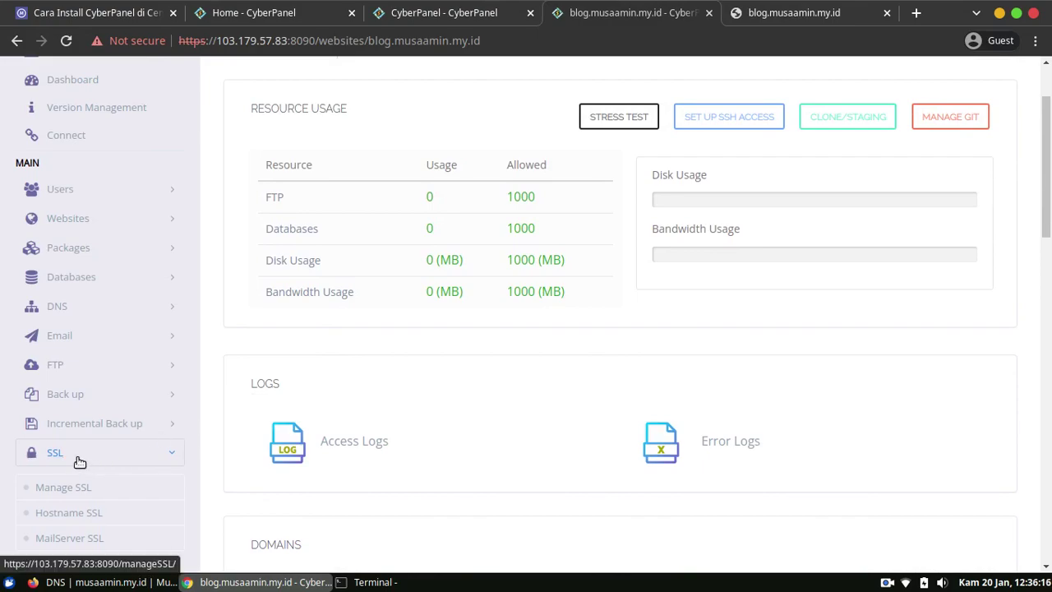
click(71, 491)
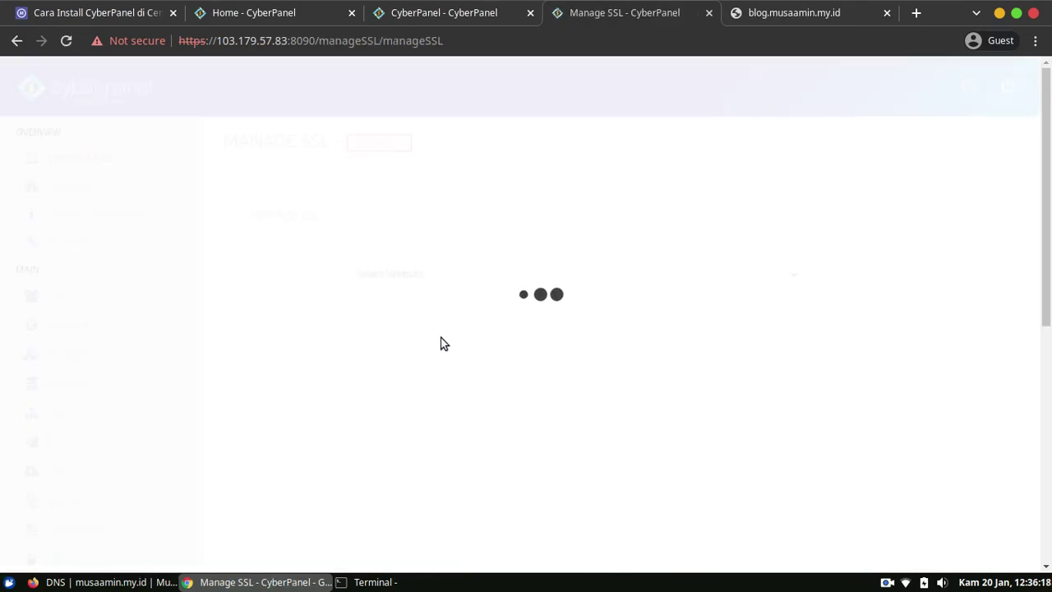
Select blog.musaamin.my.id on Manage SSL and issue its Let's Encrypt certificate.
click(476, 277)
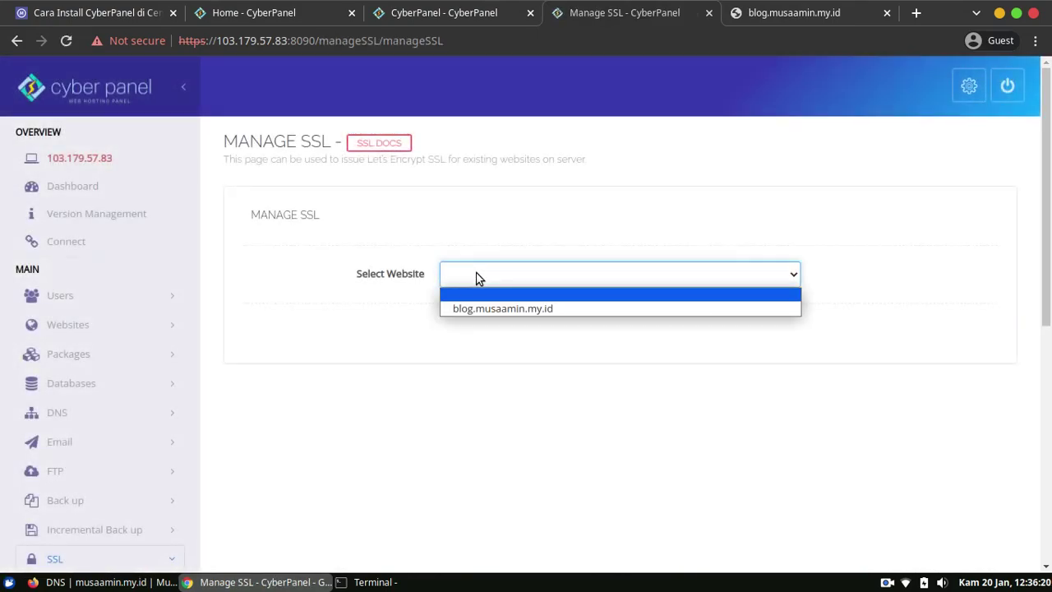
click(493, 309)
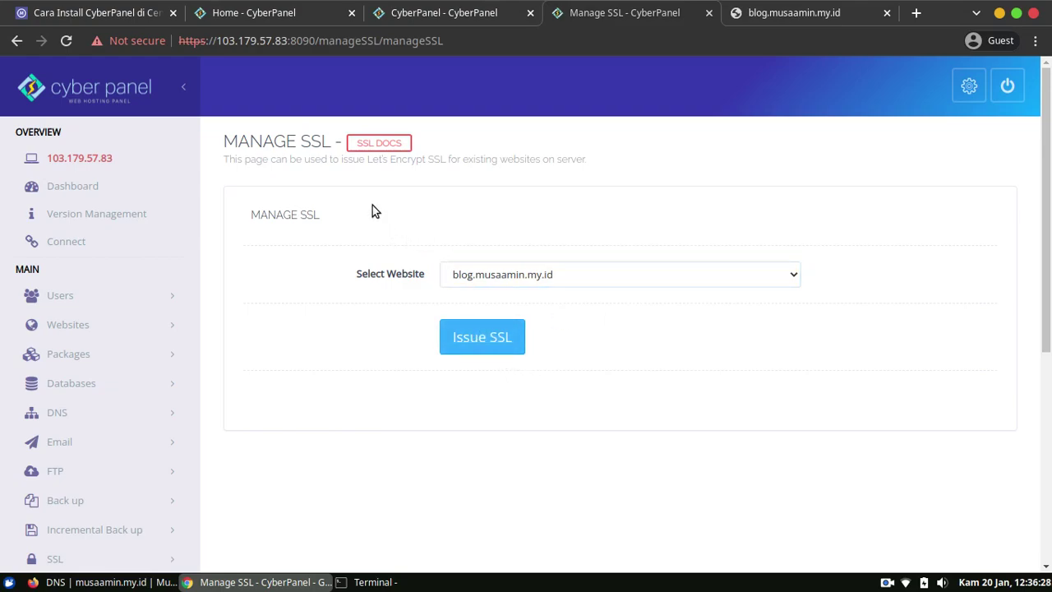
click(448, 171)
click(489, 340)
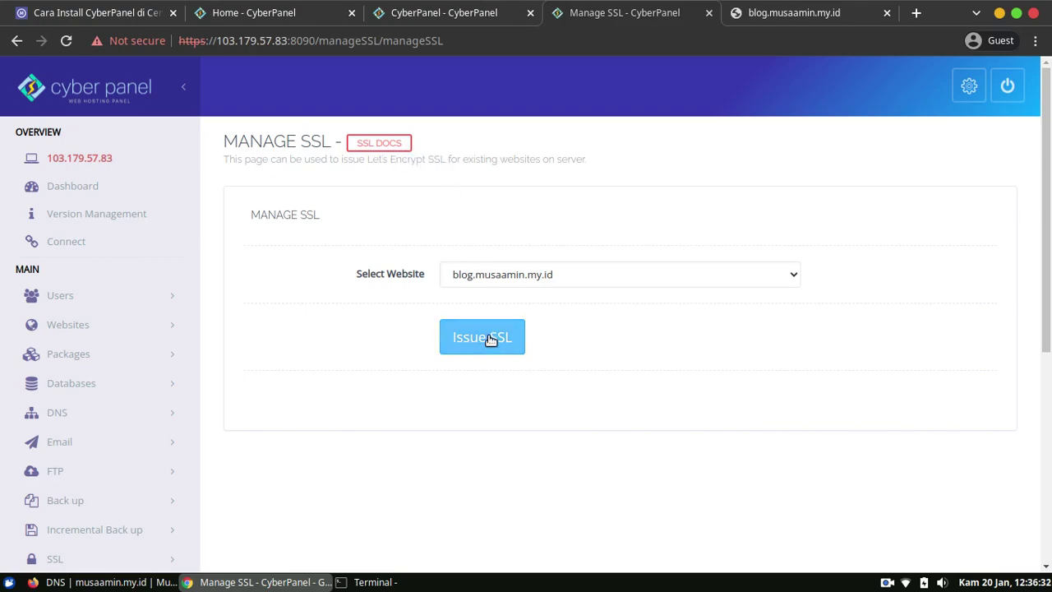
click(490, 340)
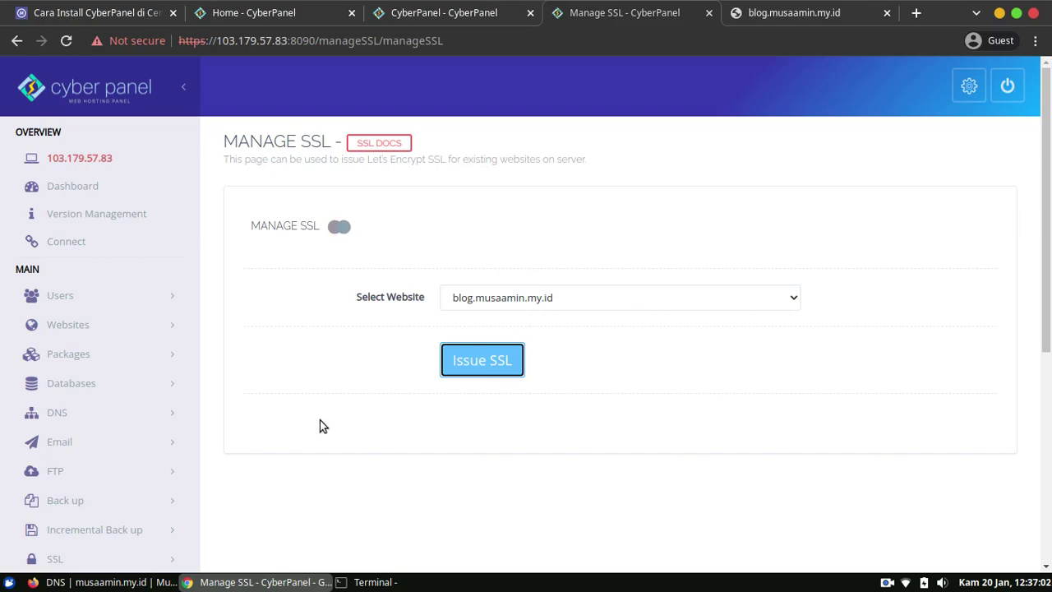
click(320, 514)
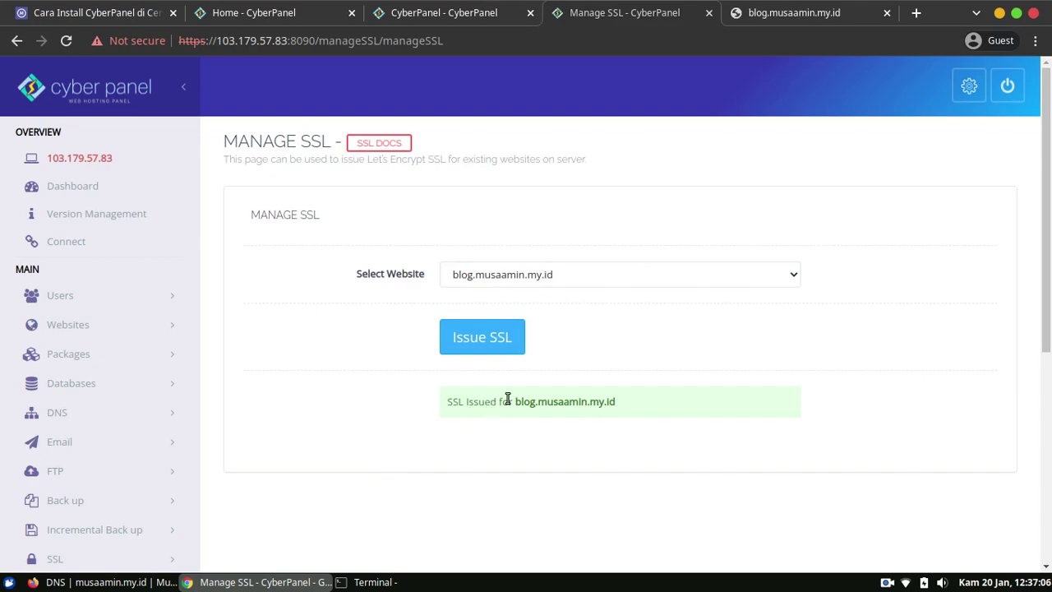
click(783, 14)
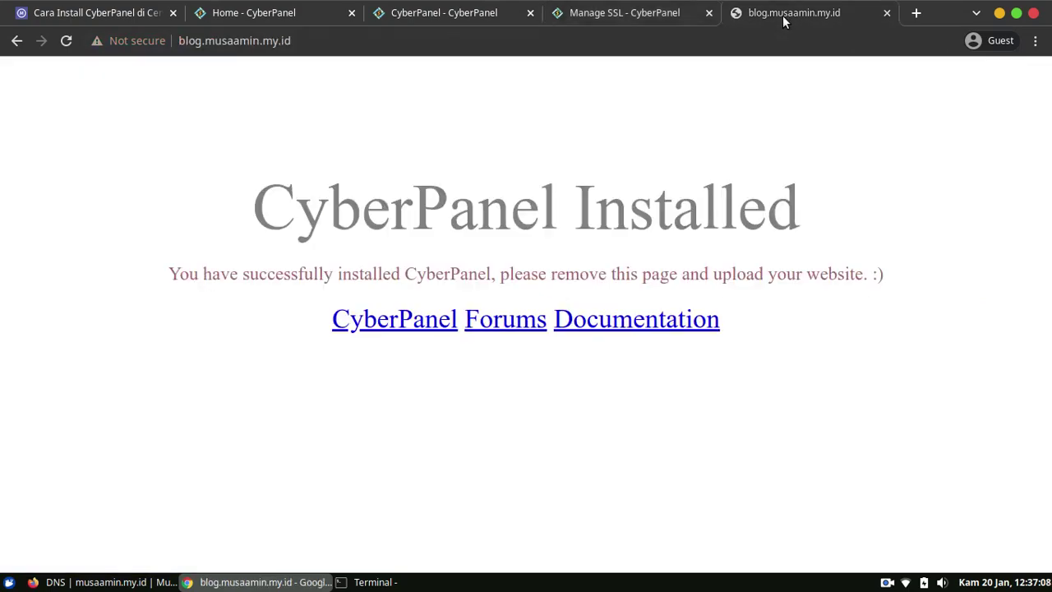
click(66, 41)
click(534, 42)
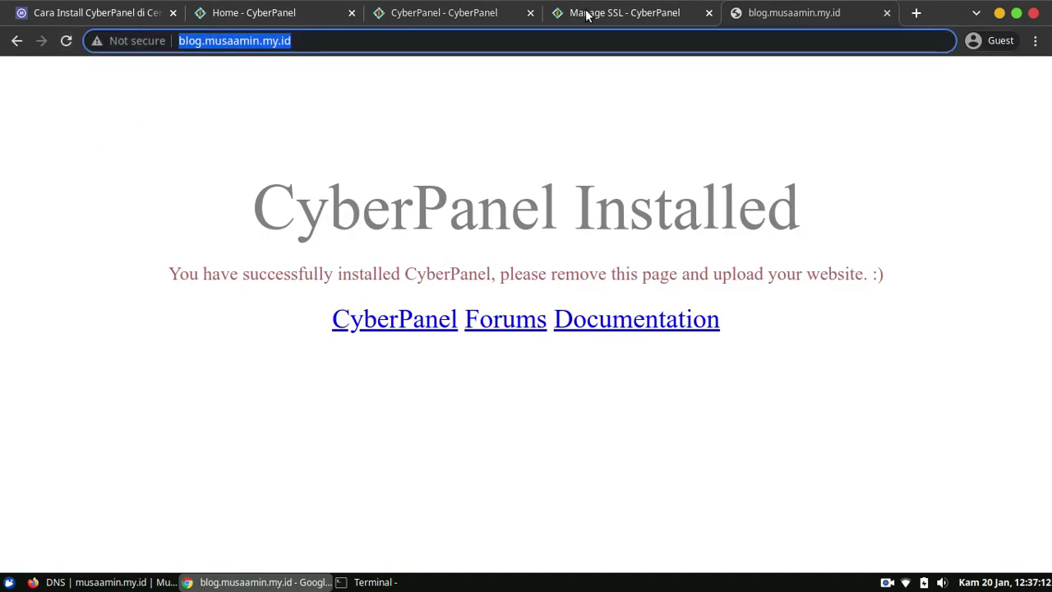
key(Home)
text(https:)
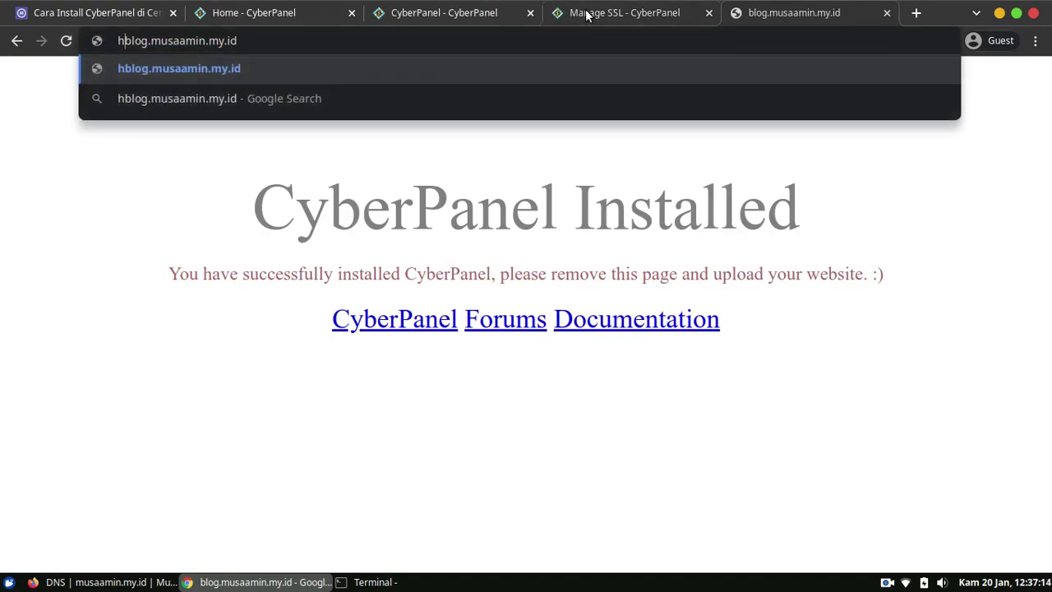
text(//)
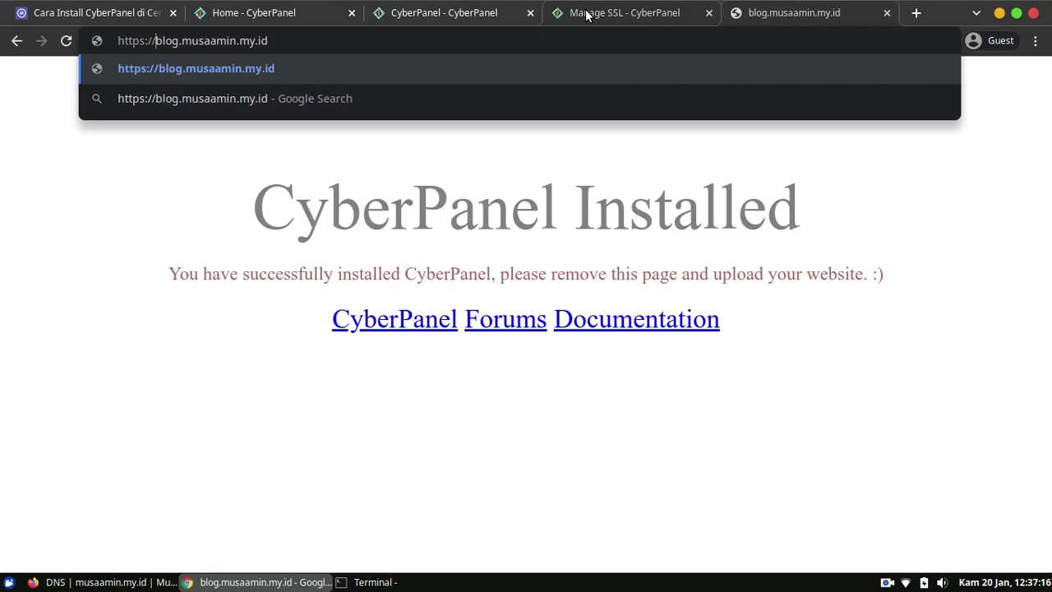
key(Return)
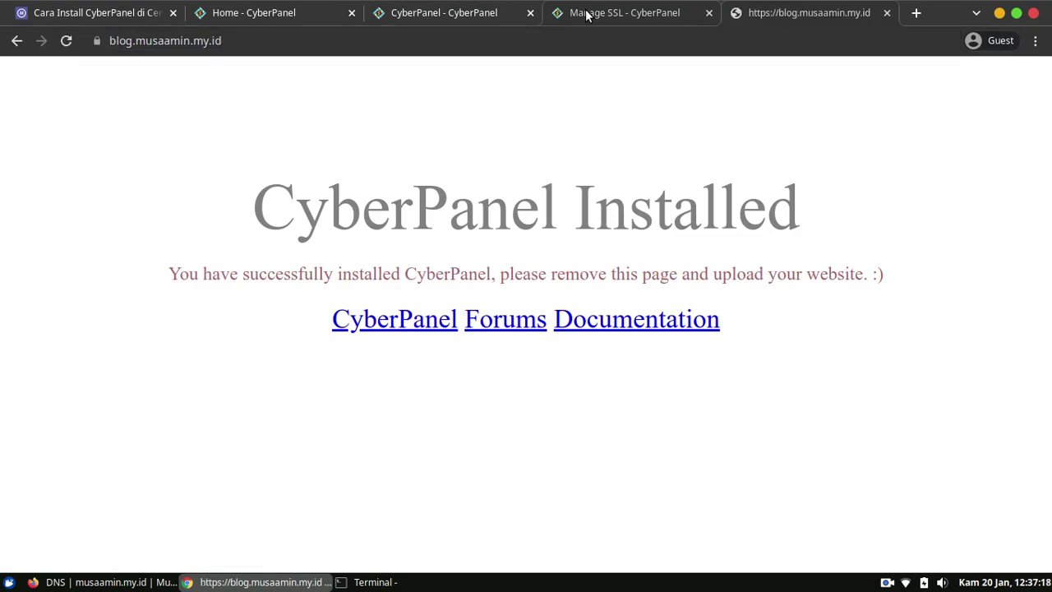
Verify the valid Let's Encrypt certificate in the lock-icon details, then close the blog tab.
click(98, 43)
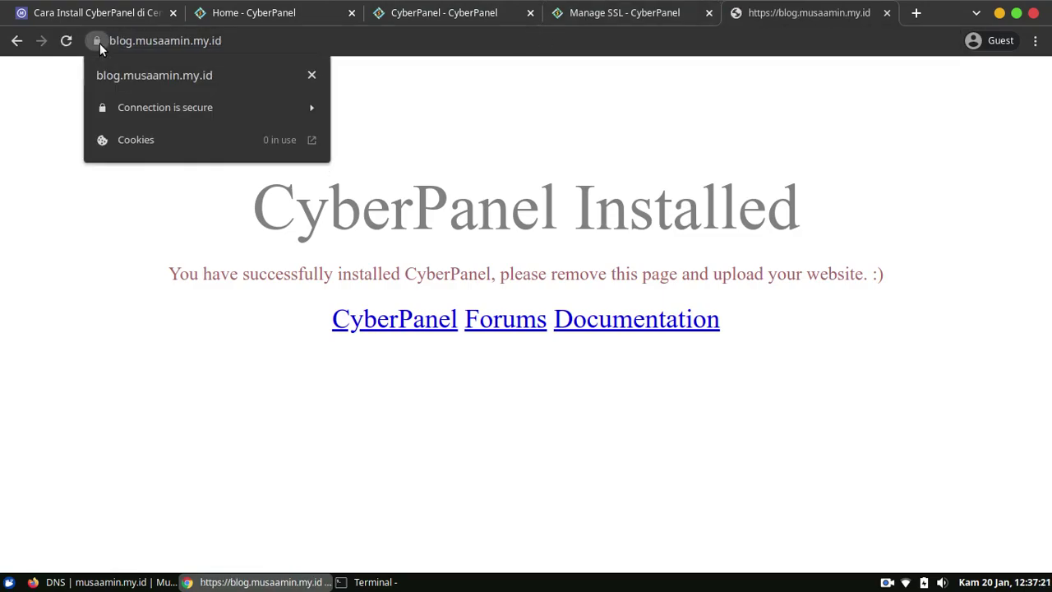
click(199, 113)
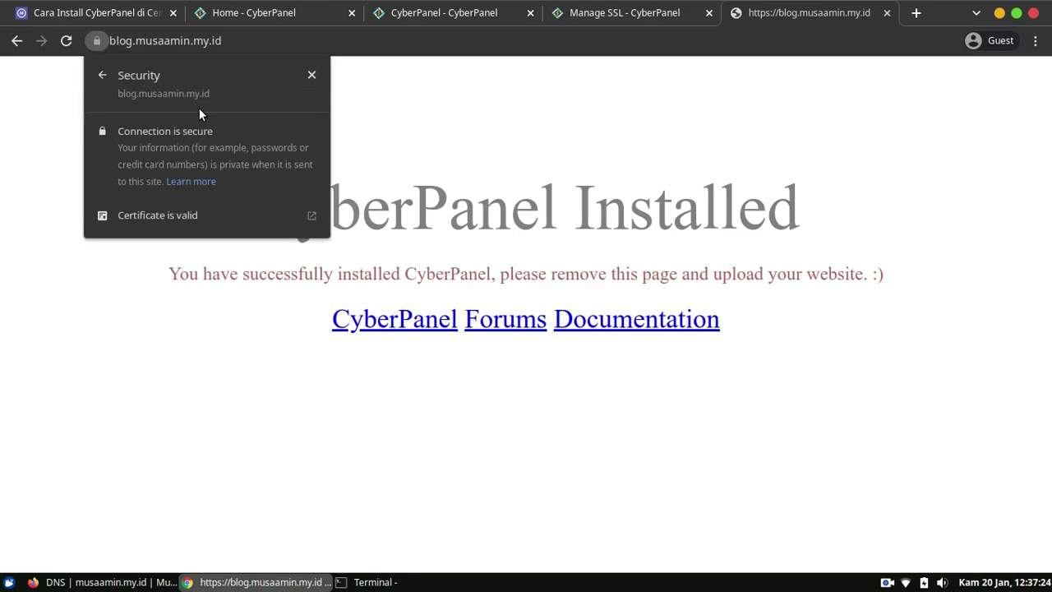
click(200, 212)
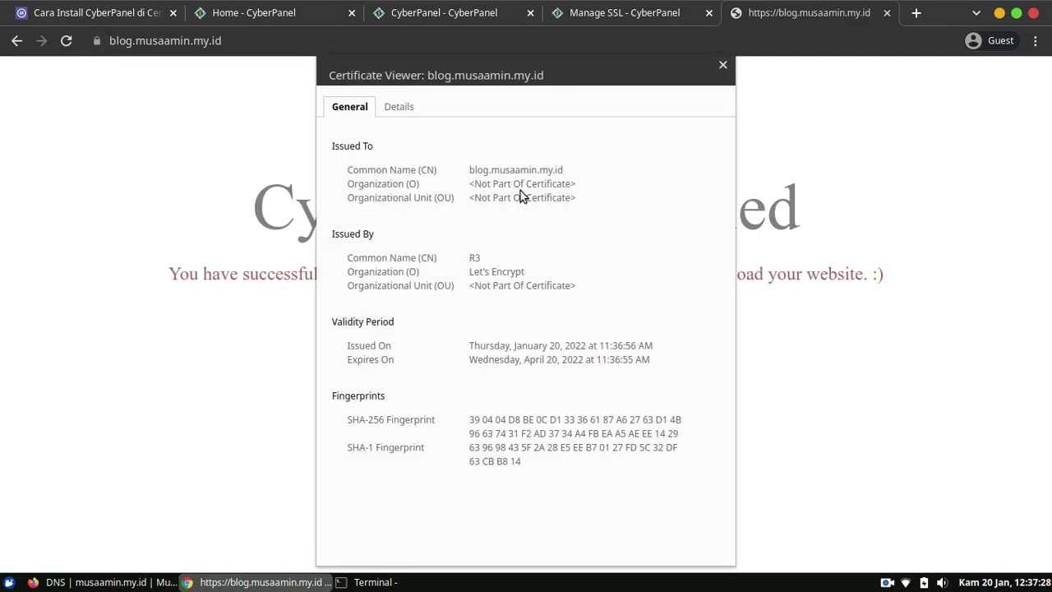
drag(480, 272, 549, 276)
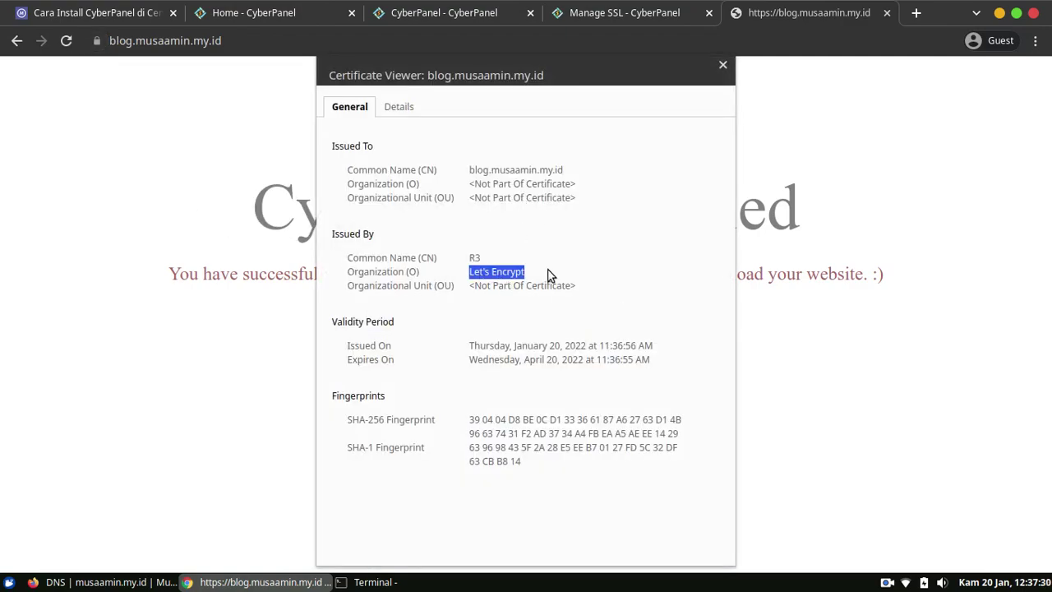
click(549, 276)
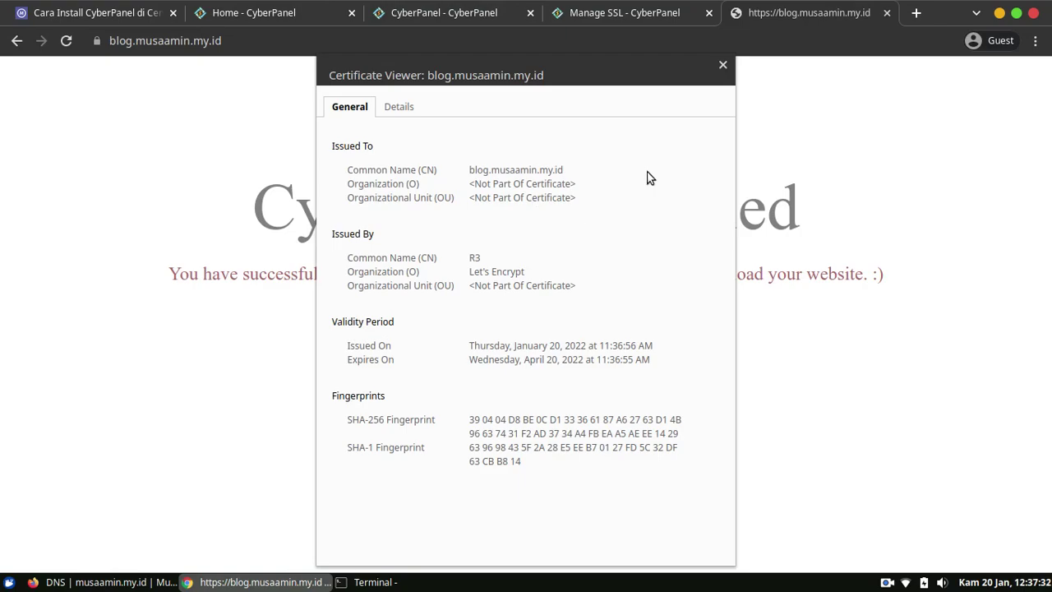
click(723, 64)
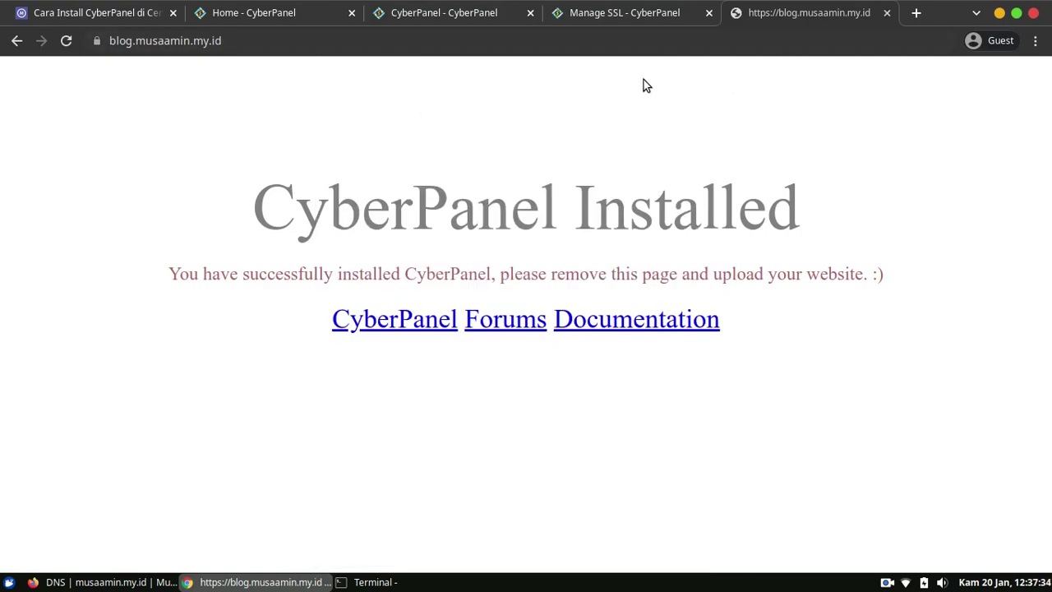
click(887, 12)
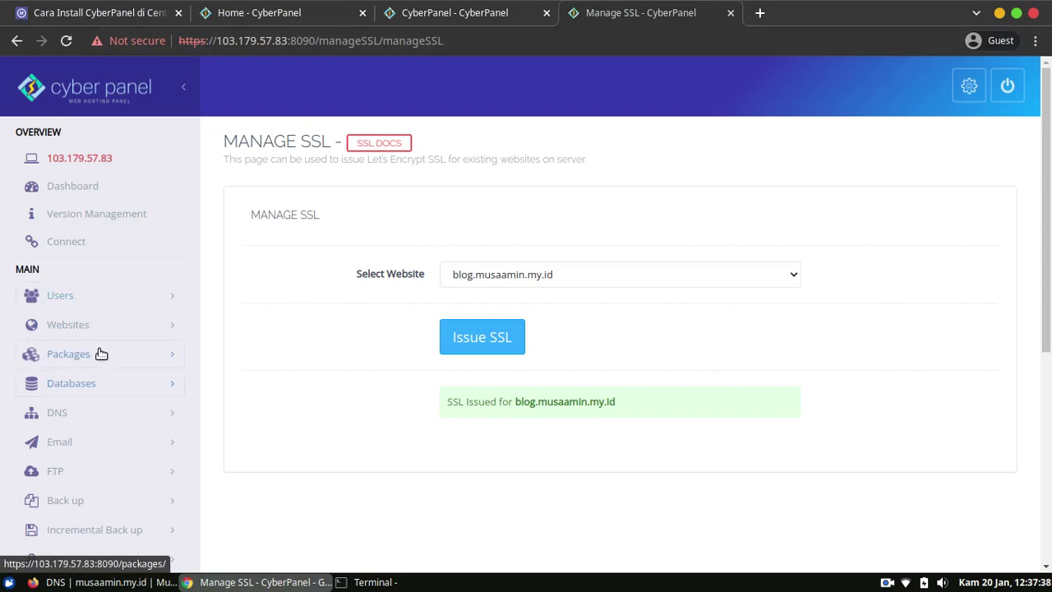
Open the rewrite rules editor for blog.musaamin.my.id from List Websites.
click(139, 327)
click(66, 384)
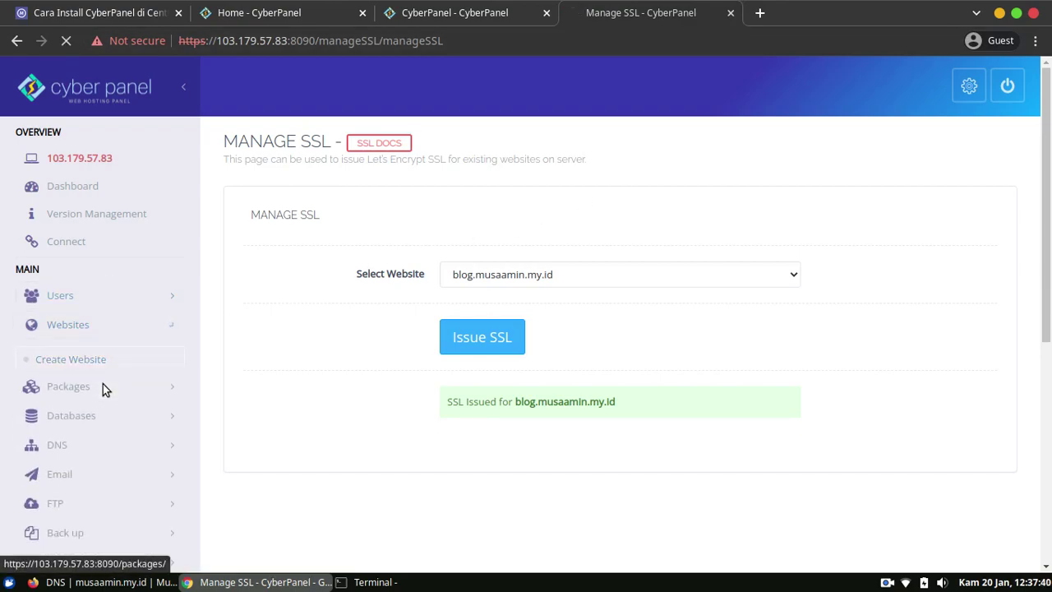
scroll(1049, 146, down, 1)
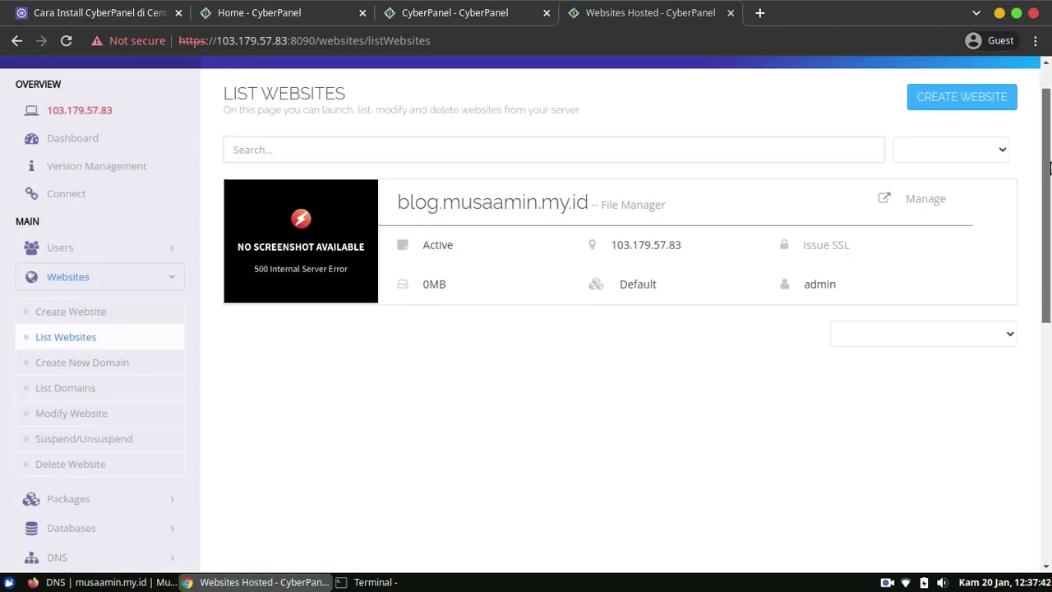
click(923, 197)
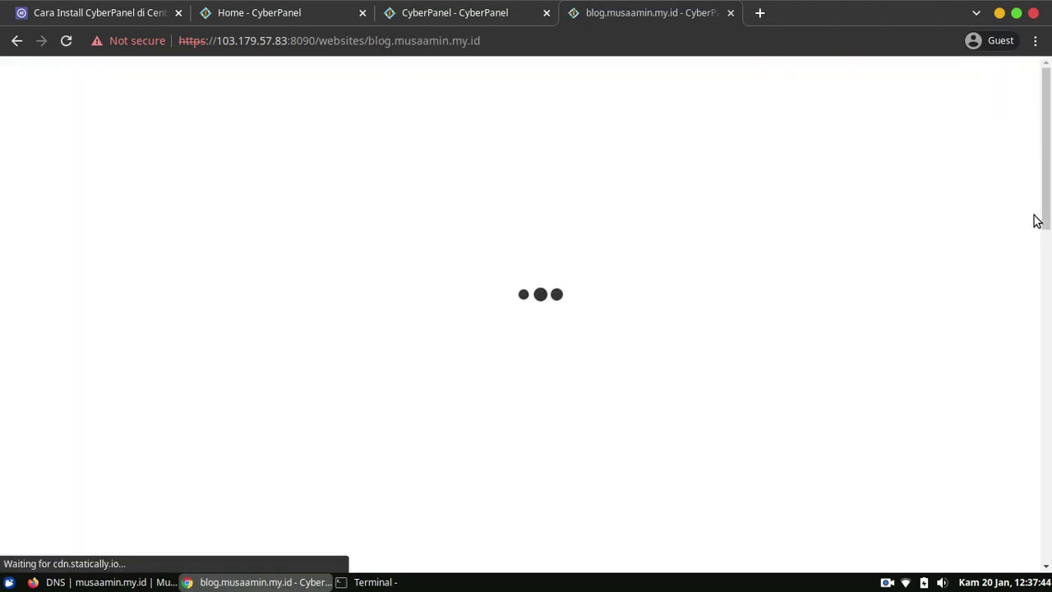
scroll(1039, 247, down, 4)
drag(1040, 256, 1048, 523)
drag(1049, 474, 1050, 320)
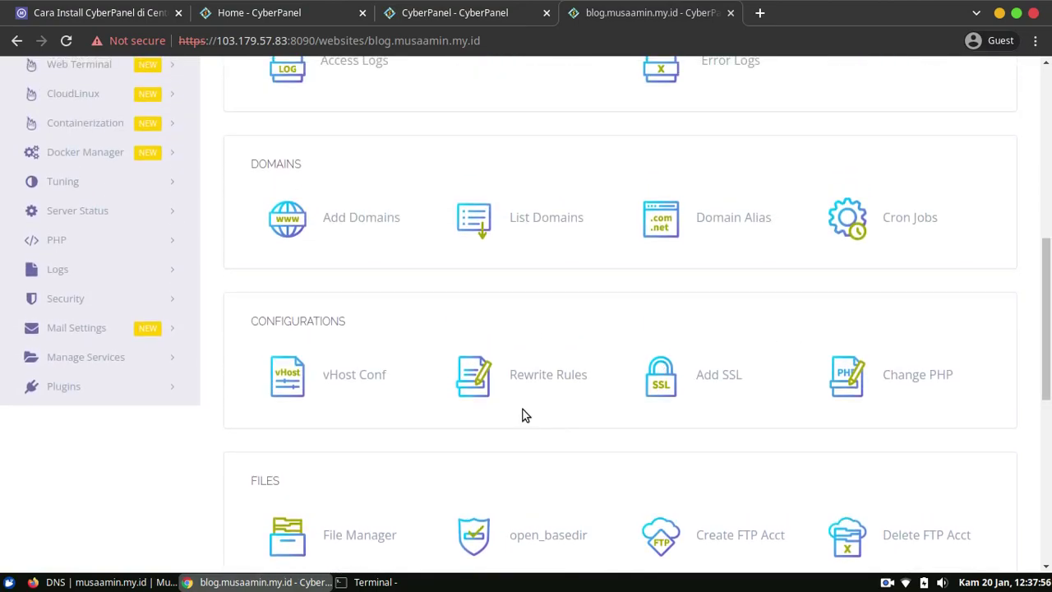
click(543, 375)
Clear the existing rules, load the Force HTTP -> HTTPS template and save it.
drag(1049, 294, 1049, 353)
click(613, 203)
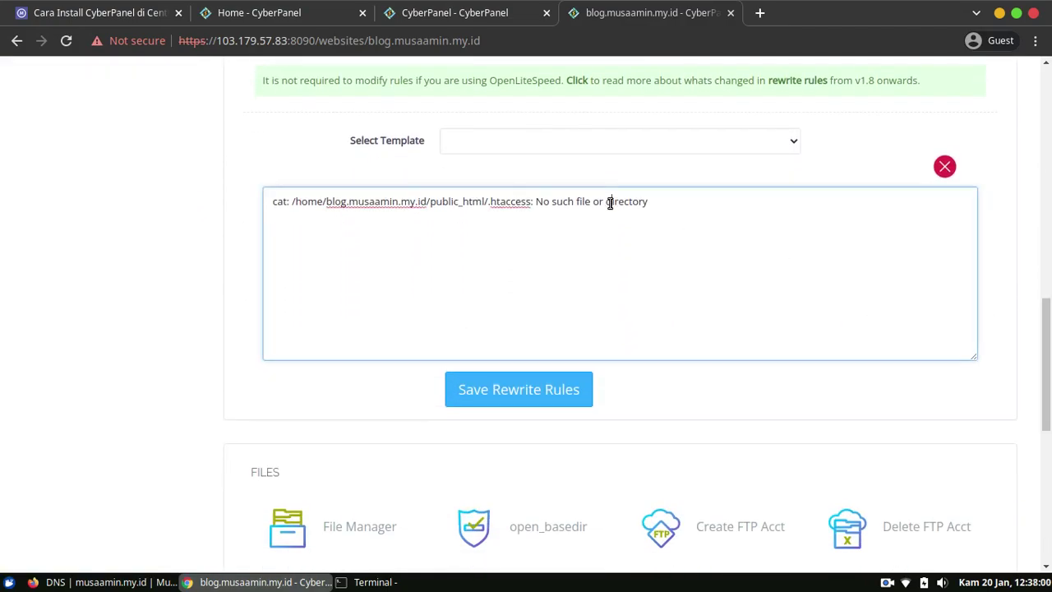
key(ctrl+a)
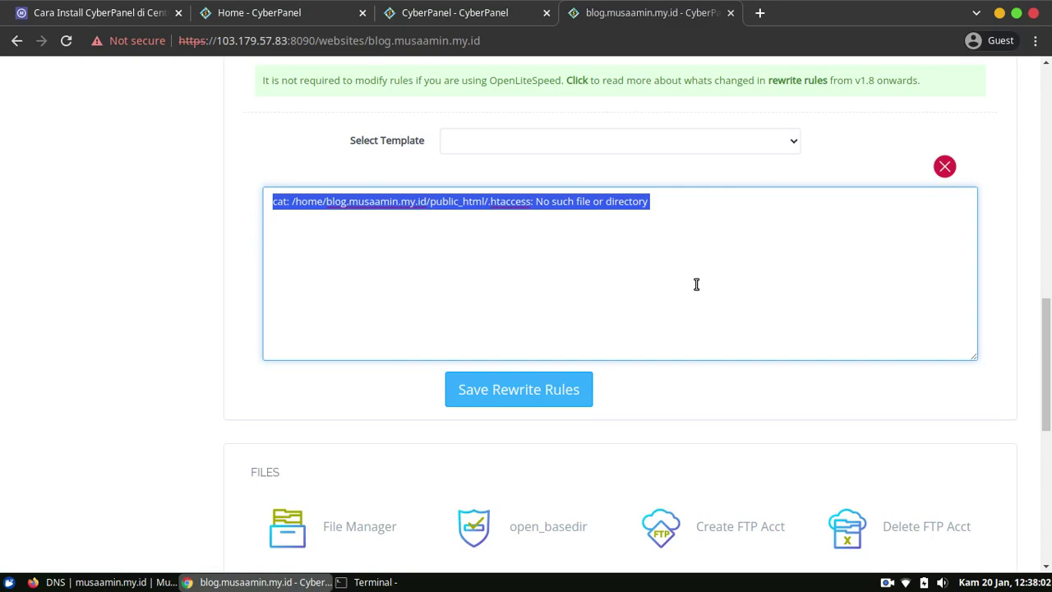
key(BackSpace)
click(552, 144)
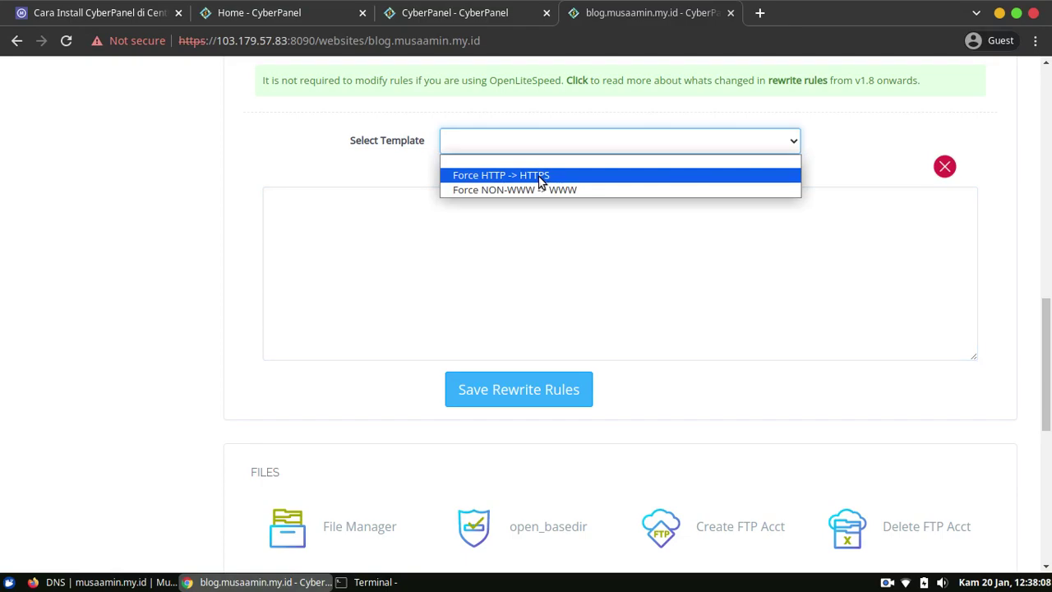
click(541, 175)
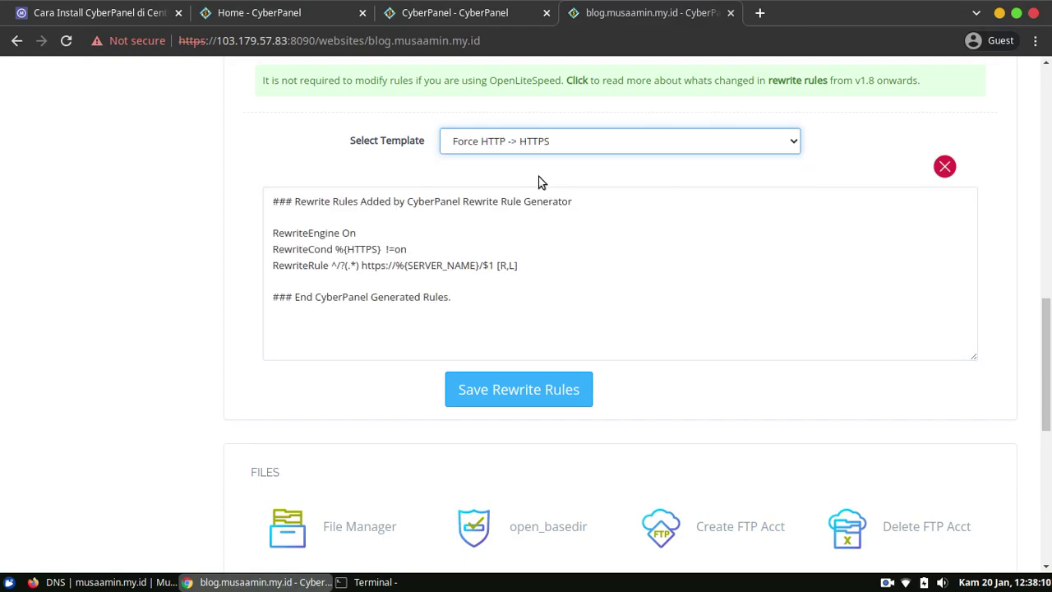
click(573, 270)
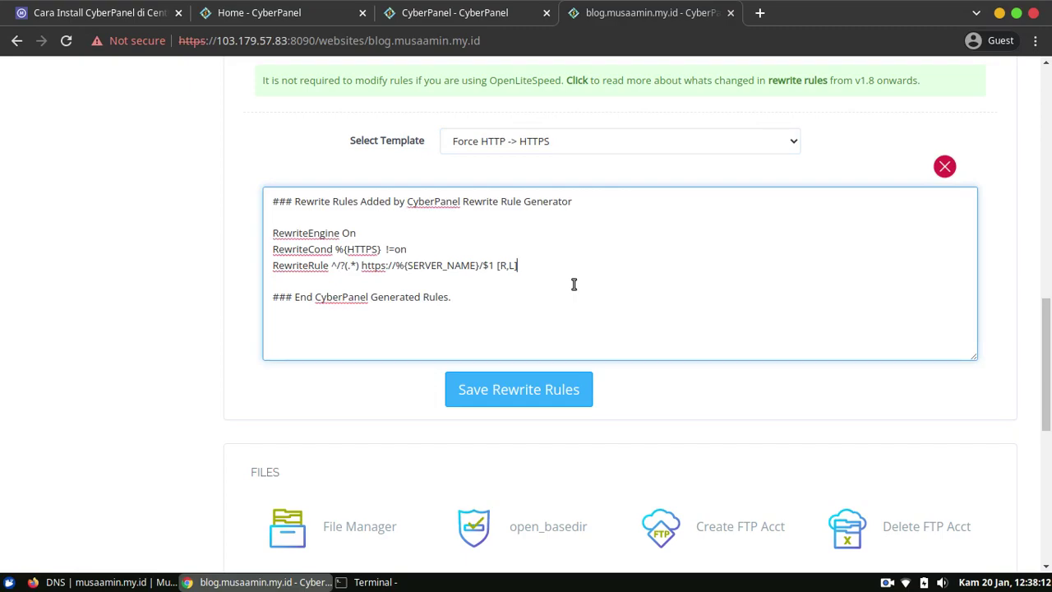
click(507, 396)
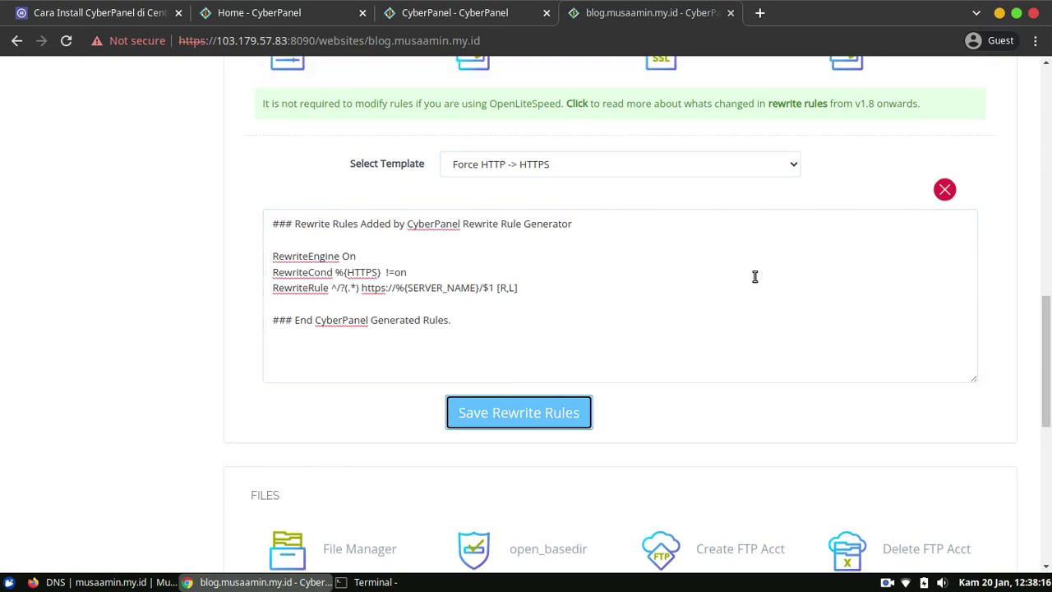
drag(1047, 366, 1048, 276)
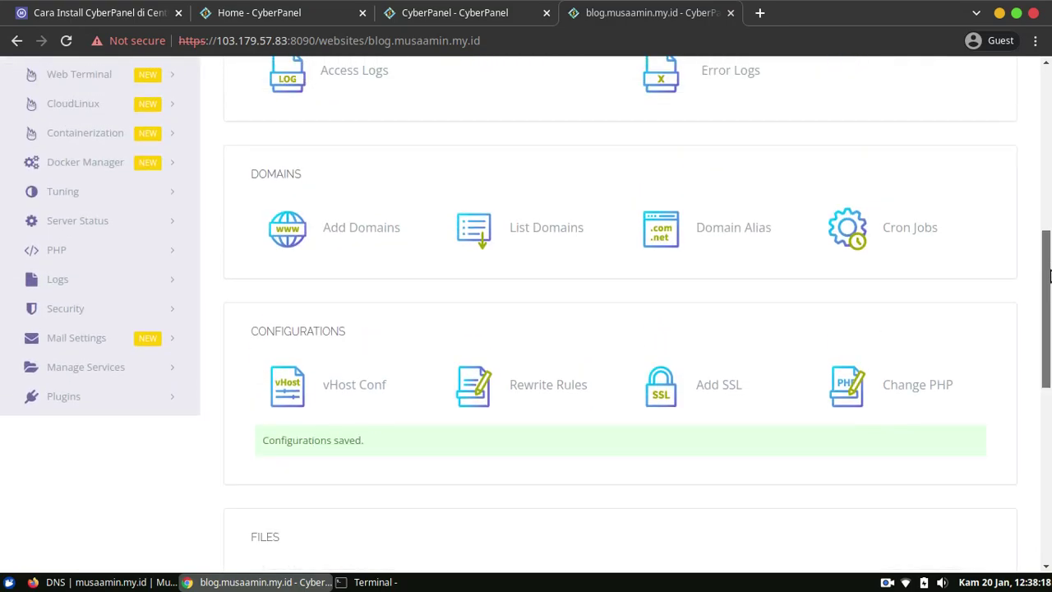
scroll(1049, 276, down, 6)
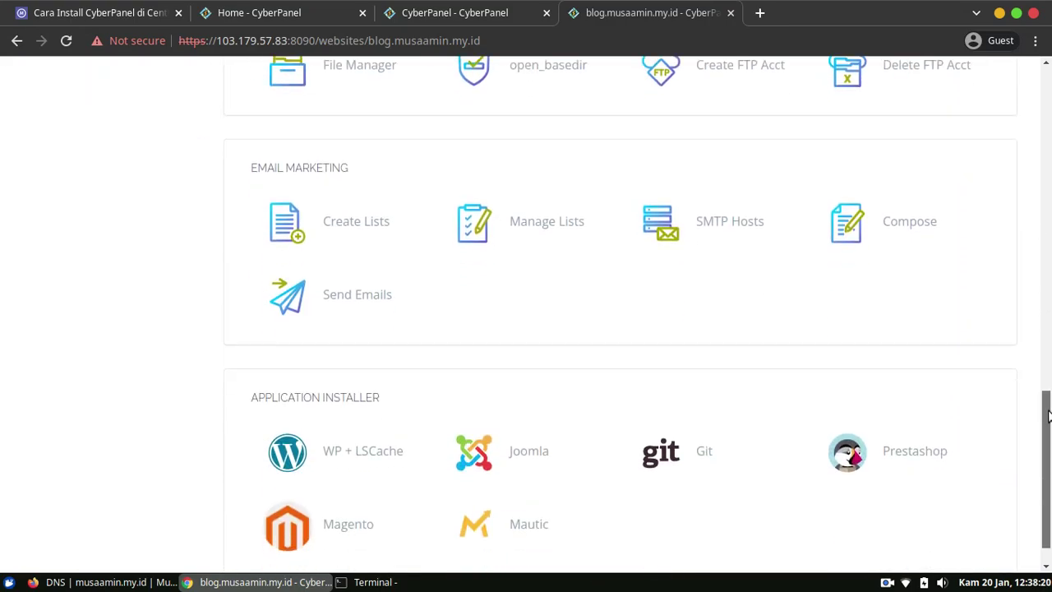
scroll(820, 79, up, 8)
click(760, 13)
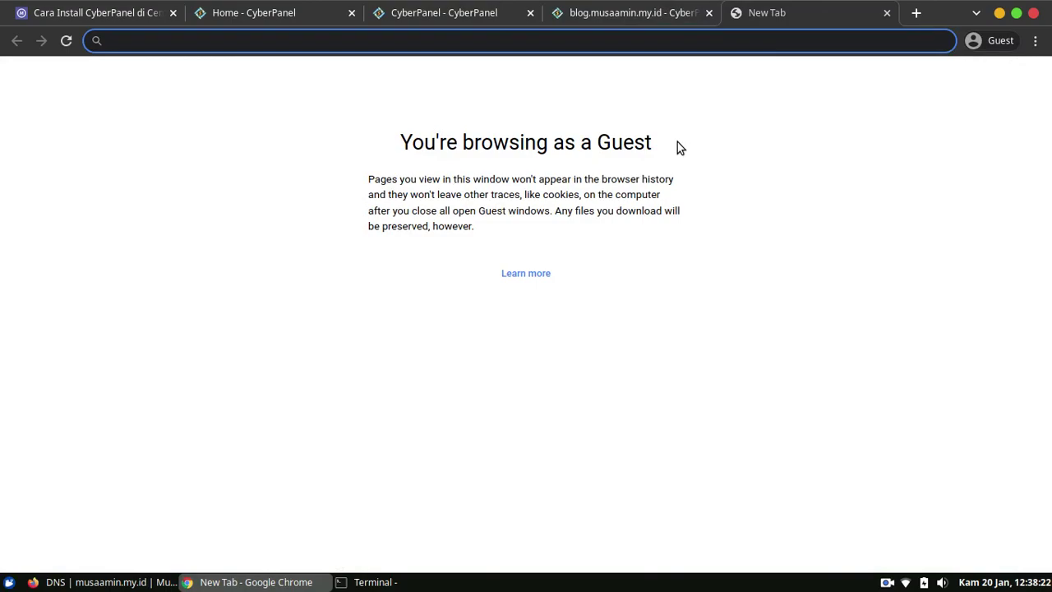
Load blog.musaamin.my.id in Chrome to confirm the HTTPS redirect, then close that tab.
text(blog.mu)
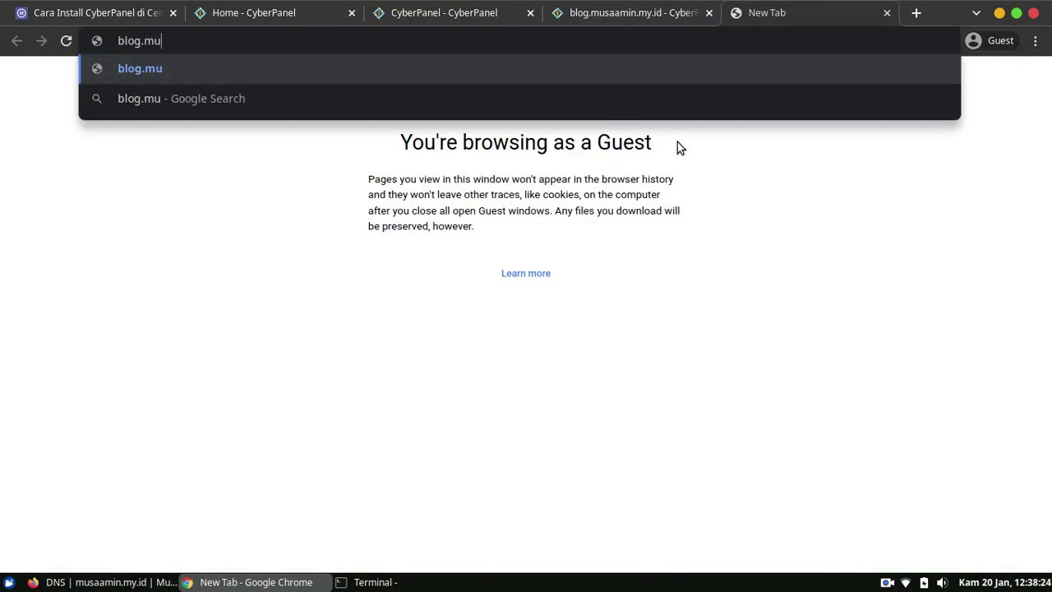
text(saamin.we)
key(BackSpace)
key(BackSpace)
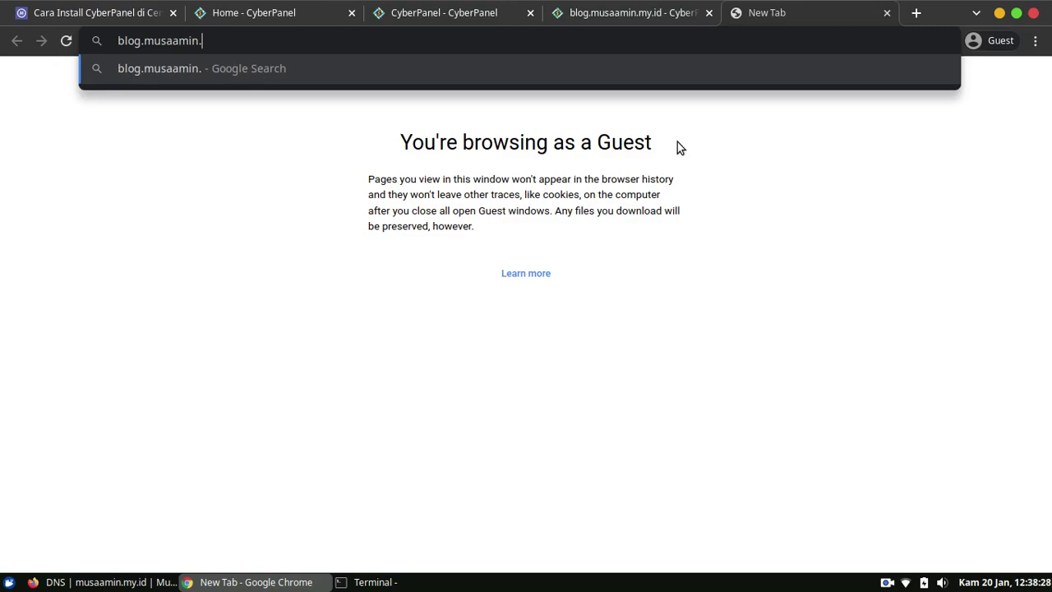
text(my.id)
key(Return)
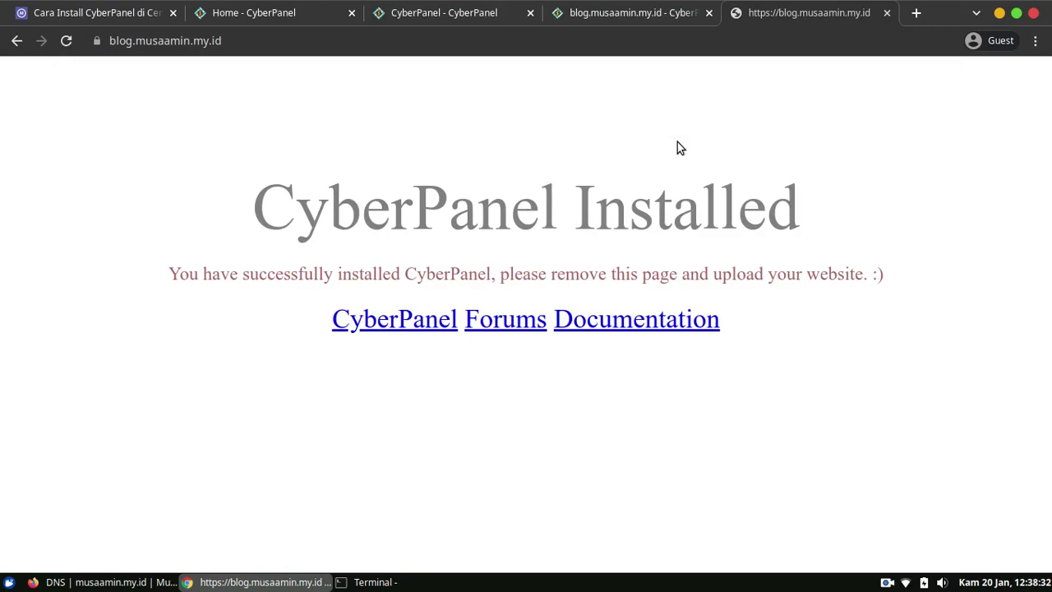
click(885, 13)
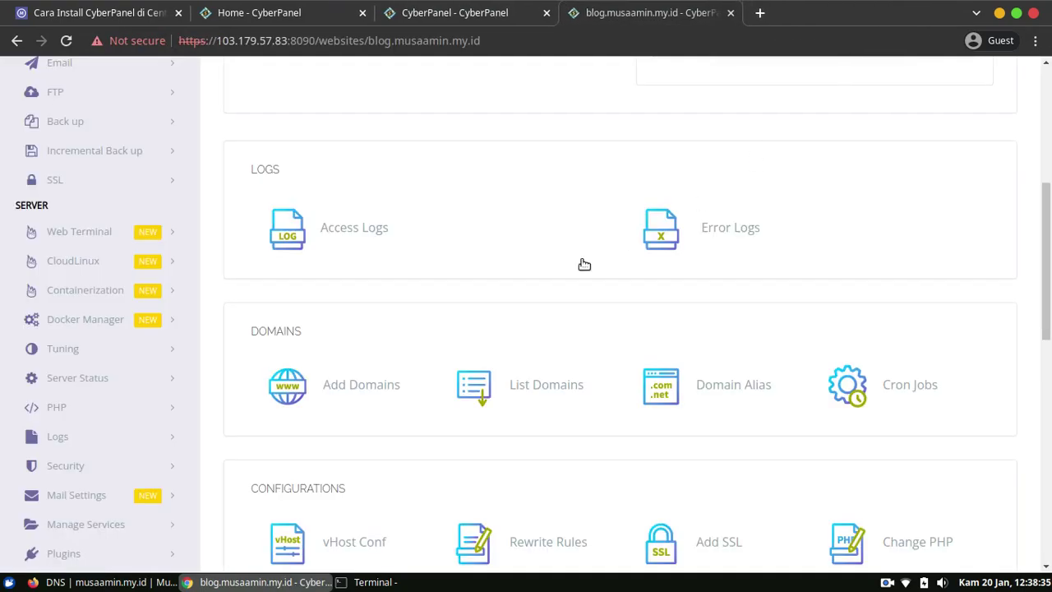
click(99, 582)
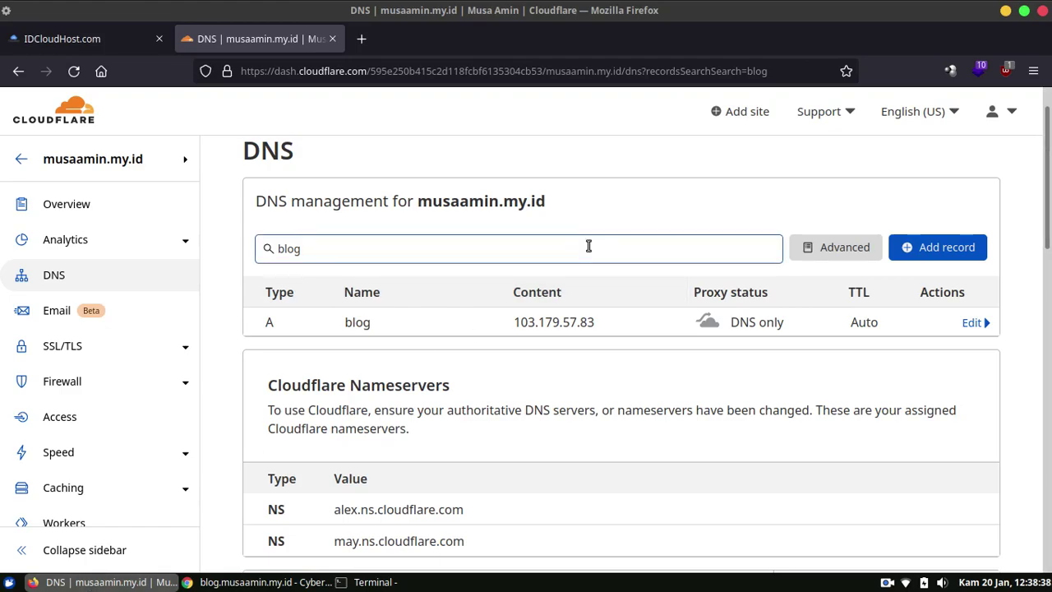
Load blog.musaamin.my.id in a Firefox private window to confirm HTTPS, then close the window.
text(bo)
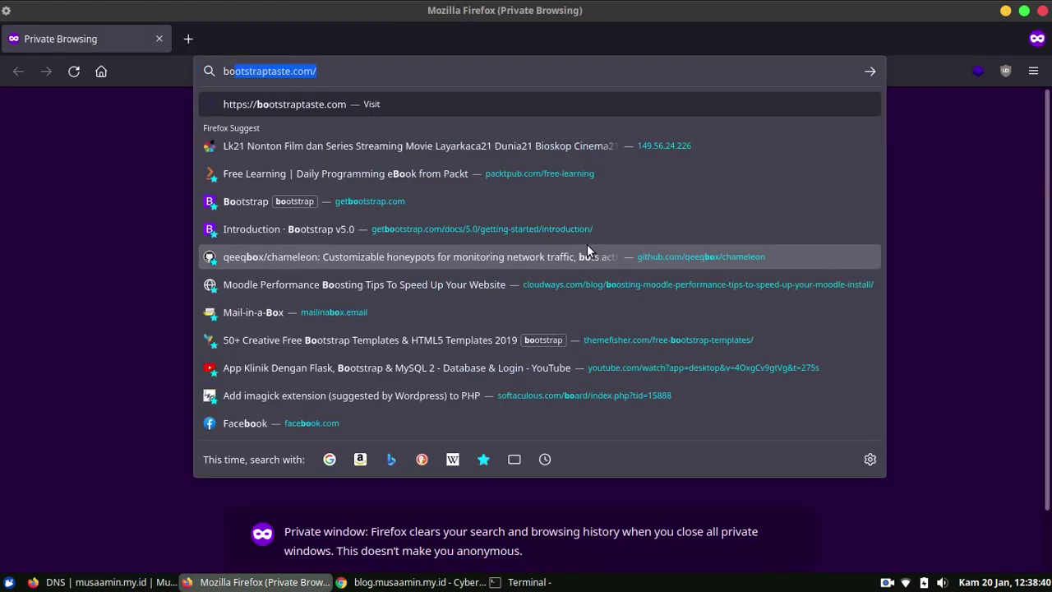
key(BackSpace)
key(BackSpace)
key(BackSpace)
key(Escape)
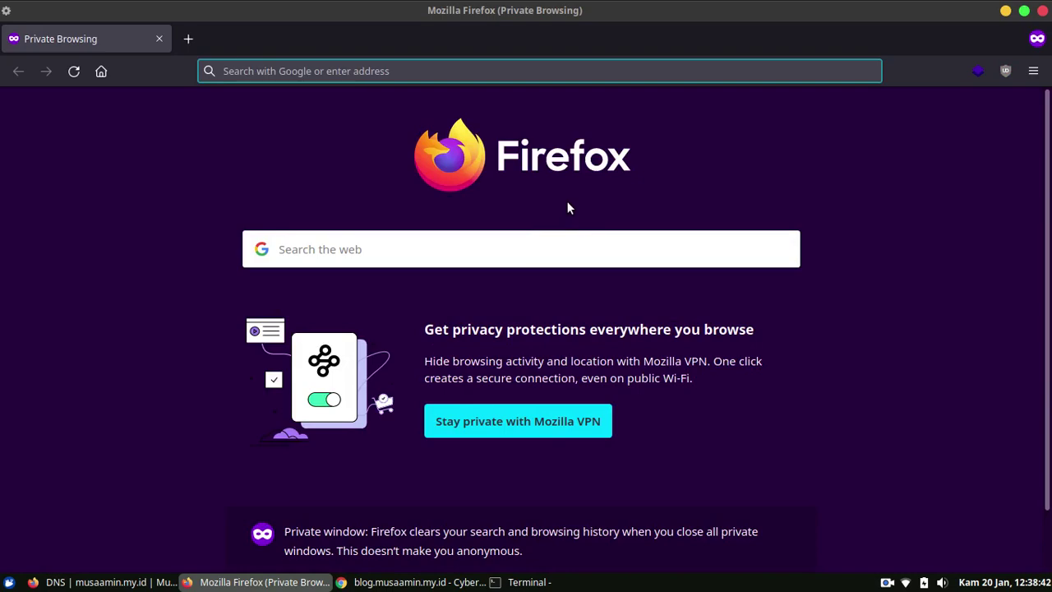
text(blog.musaamin.my.id)
key(Escape)
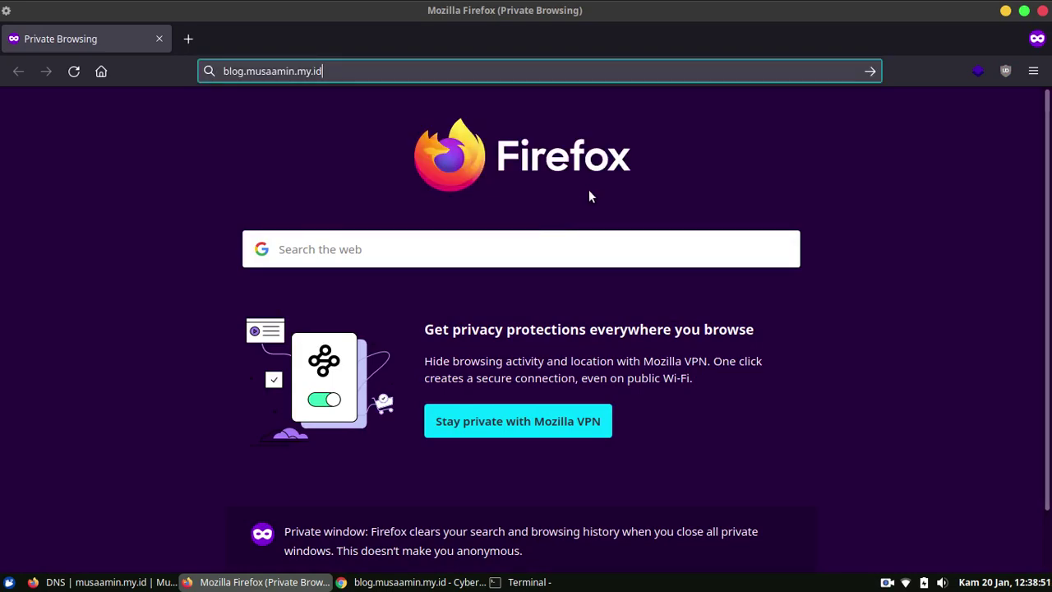
key(Return)
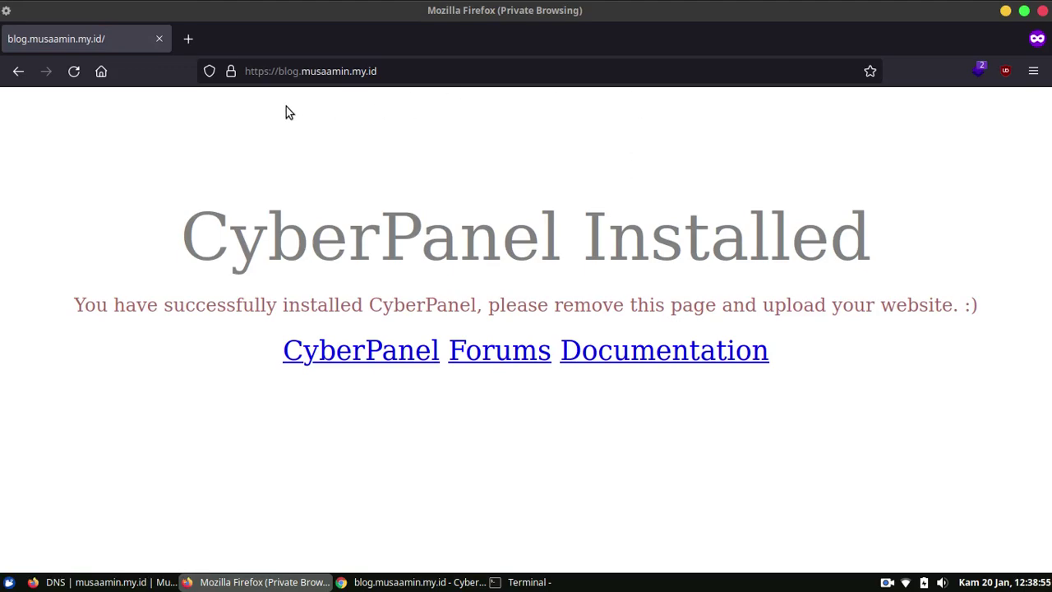
right_click(260, 582)
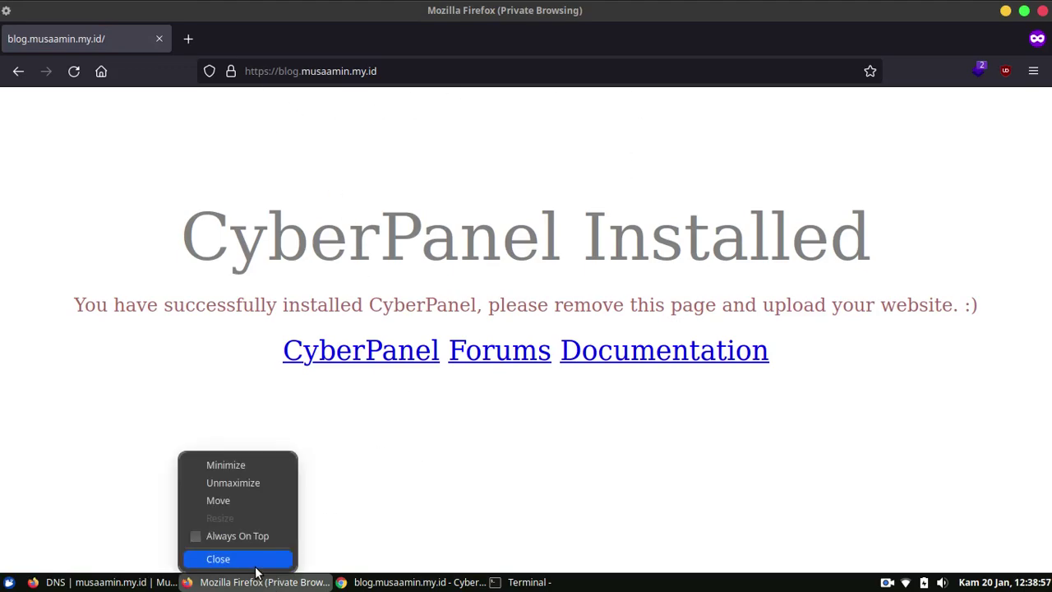
click(256, 559)
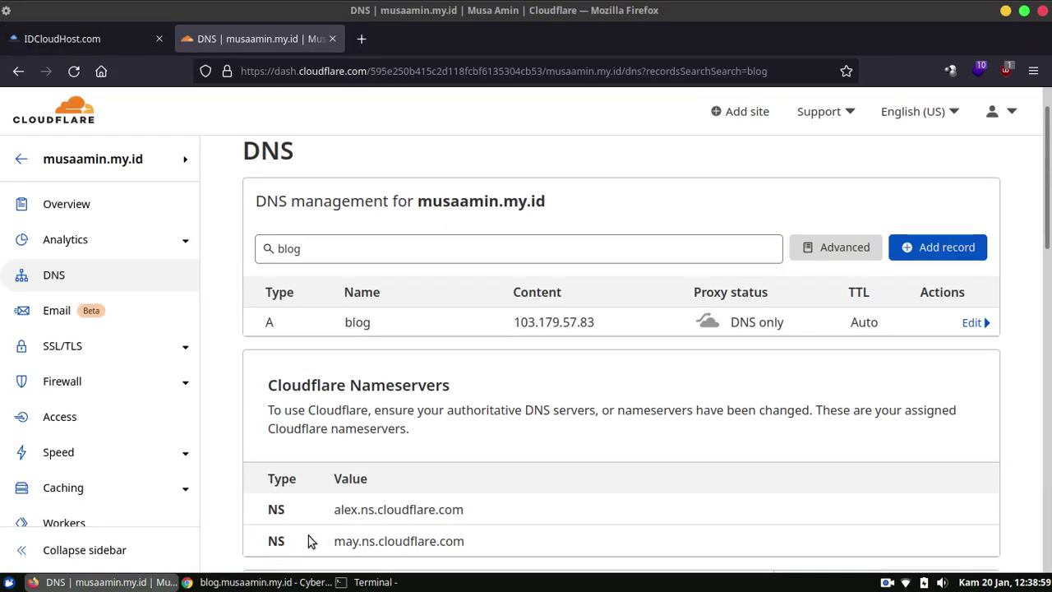
Back on the CyberPanel site page, open the WordPress with LSCache installer.
click(263, 581)
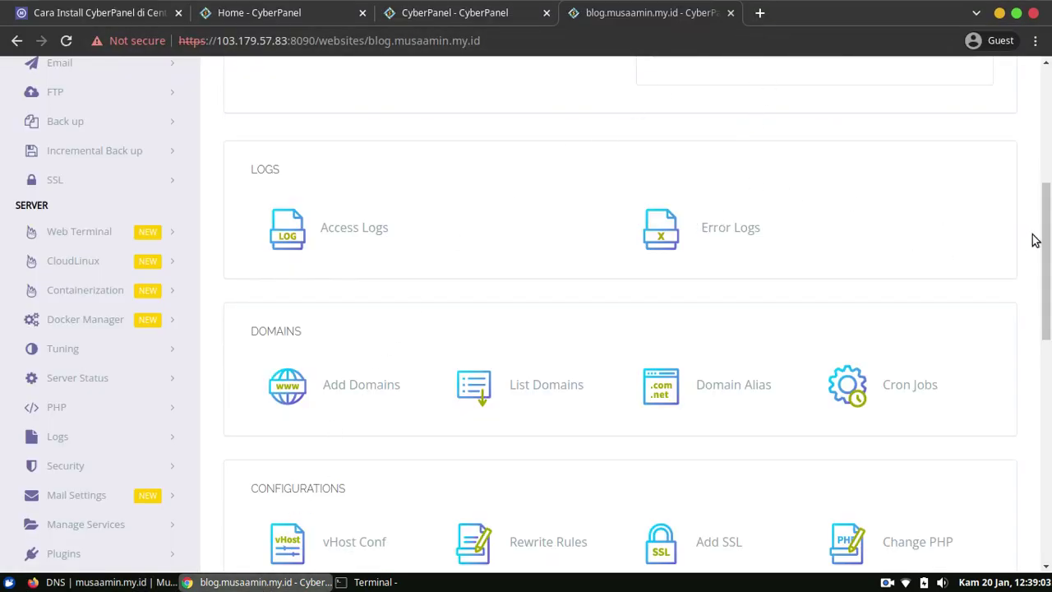
drag(1049, 224, 1046, 468)
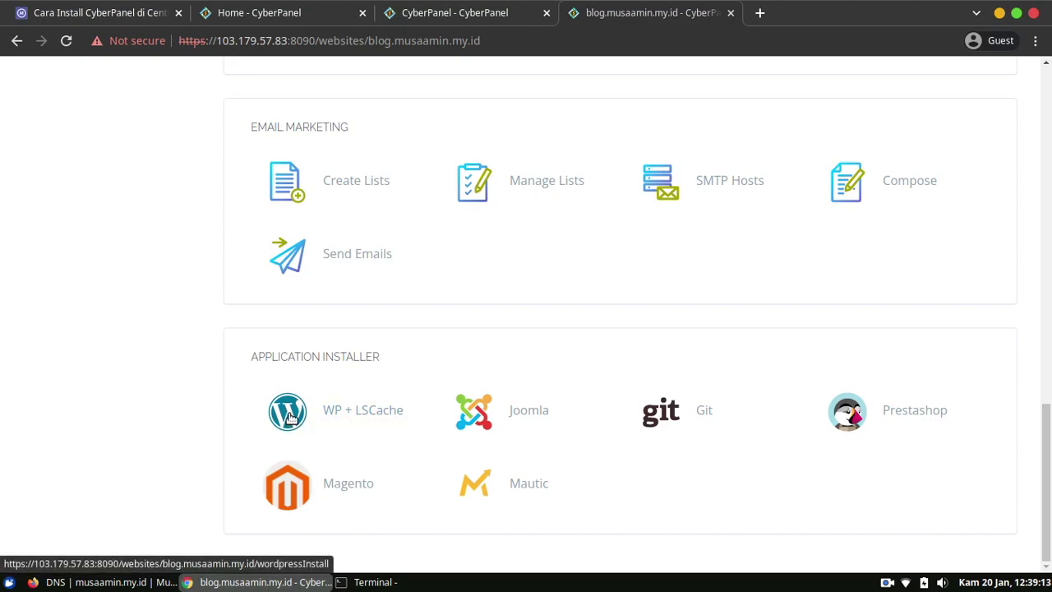
click(287, 419)
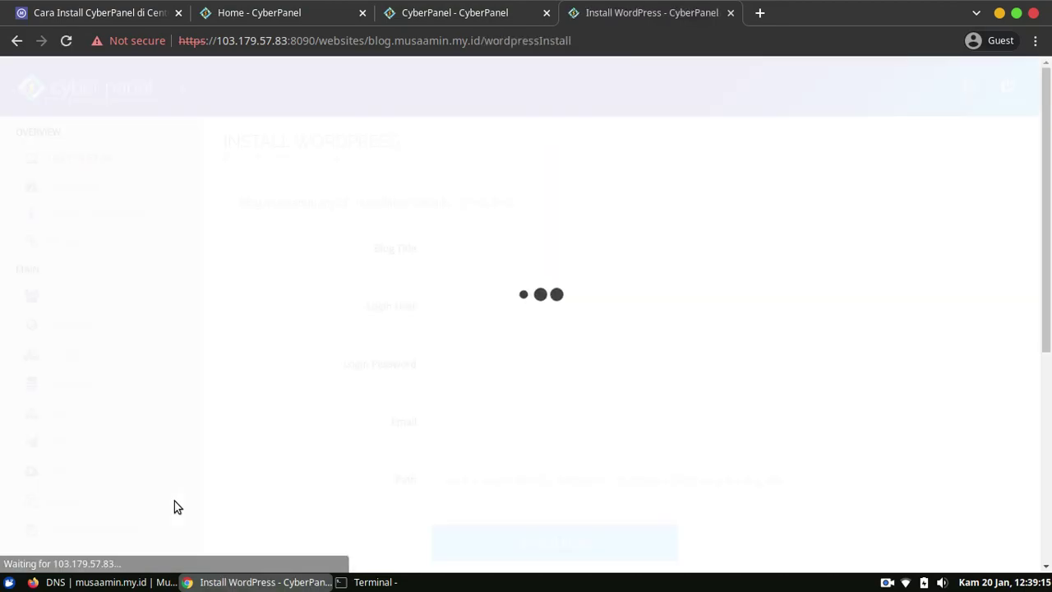
scroll(1049, 201, down, 5)
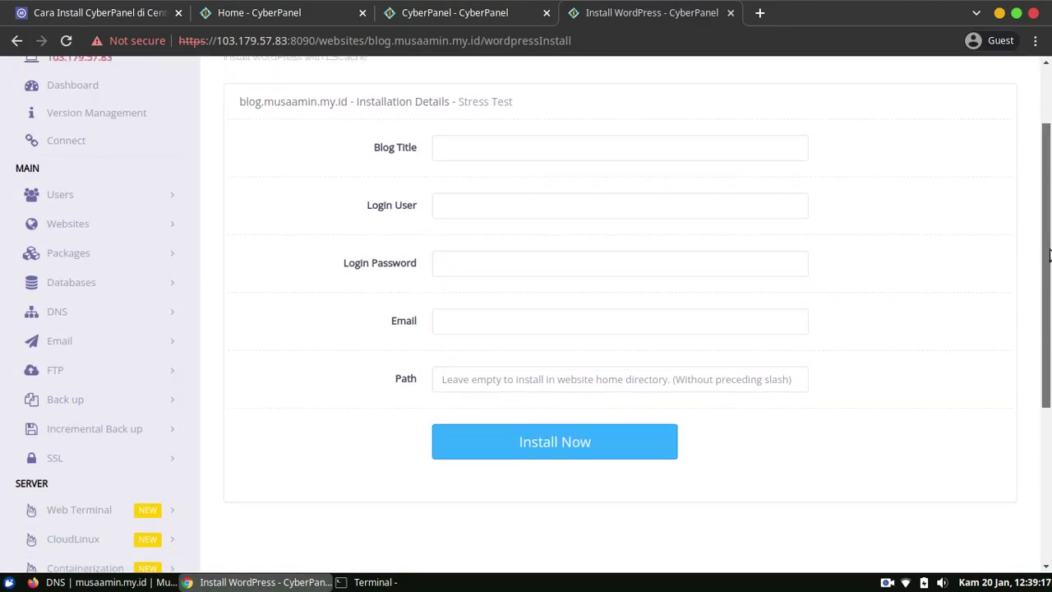
scroll(1049, 206, up, 4)
scroll(1050, 206, up, 1)
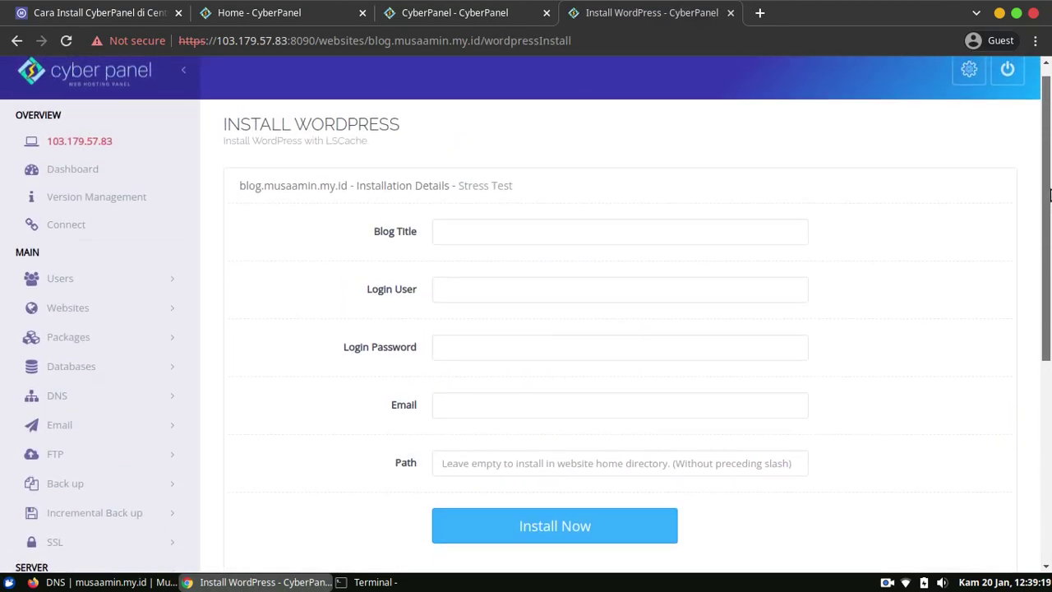
scroll(961, 214, down, 1)
Enter blog title 'Blog MusaAmin.my.id', login user admin, the admin password and e-mail address.
click(717, 213)
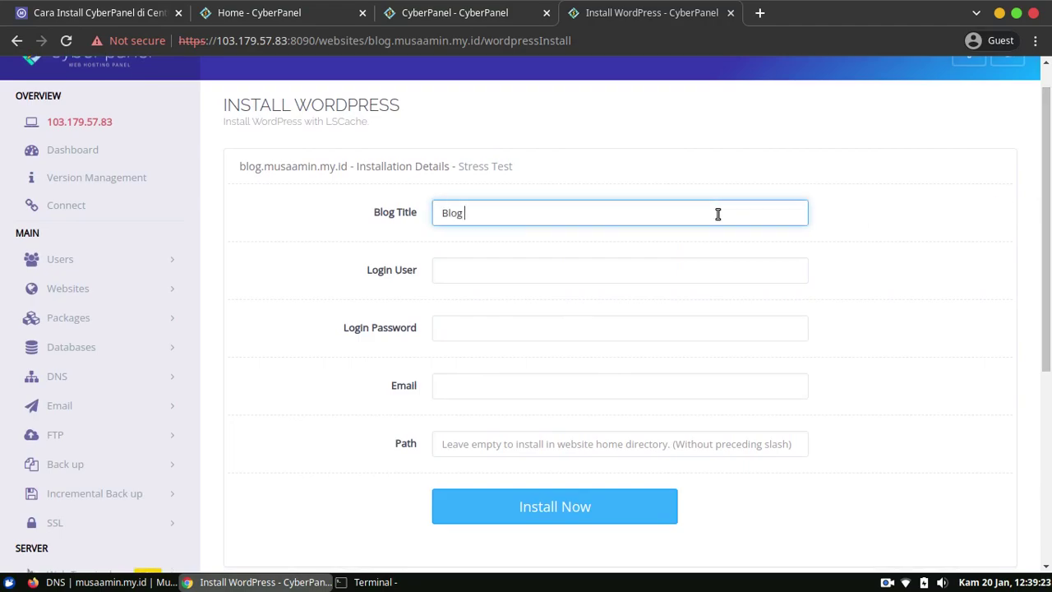
key(BackSpace)
key(BackSpace)
key(Tab)
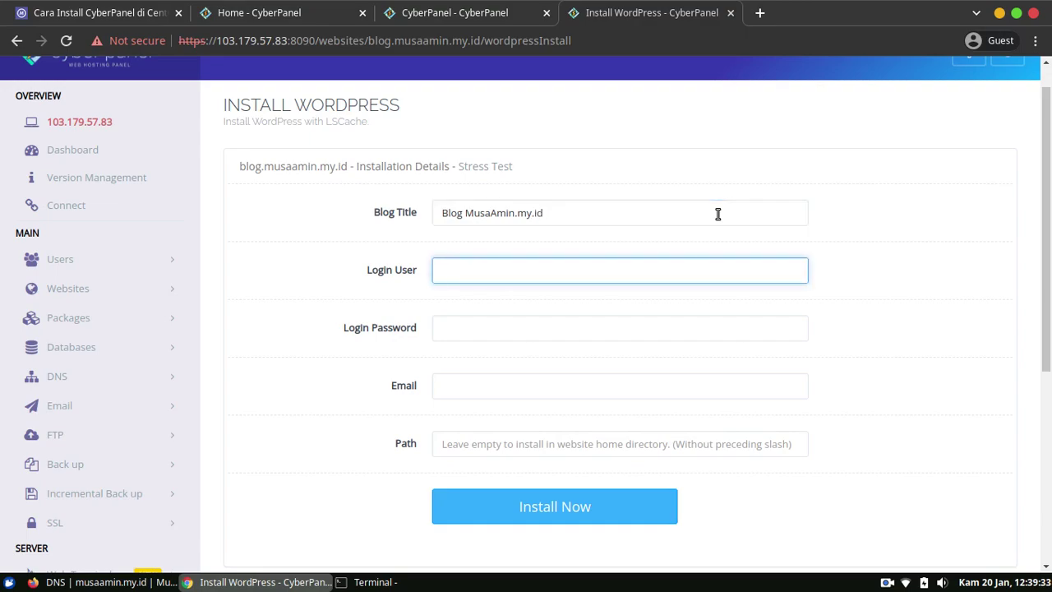
key(Tab)
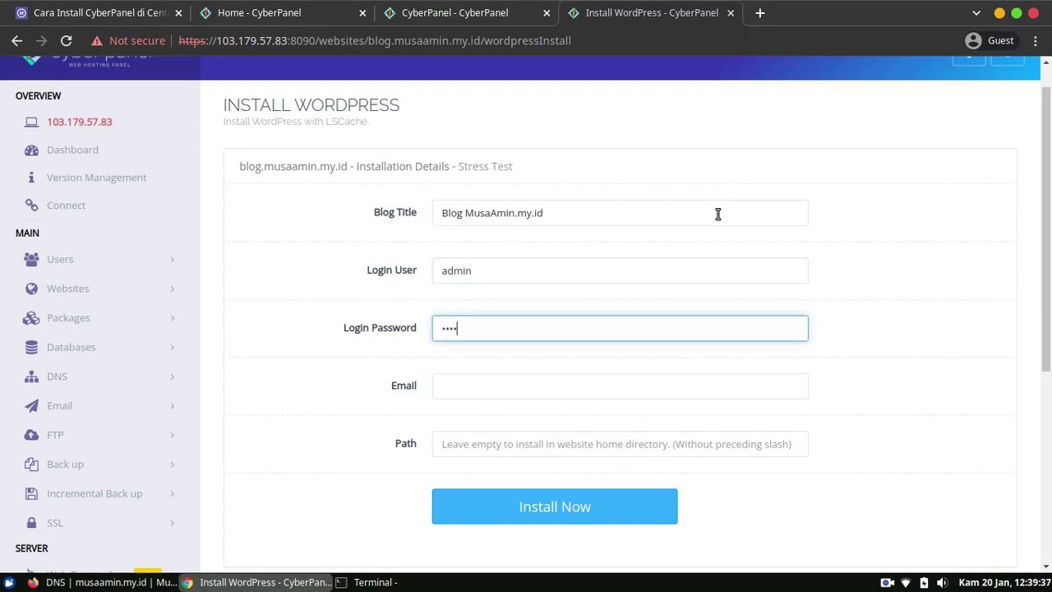
key(Tab)
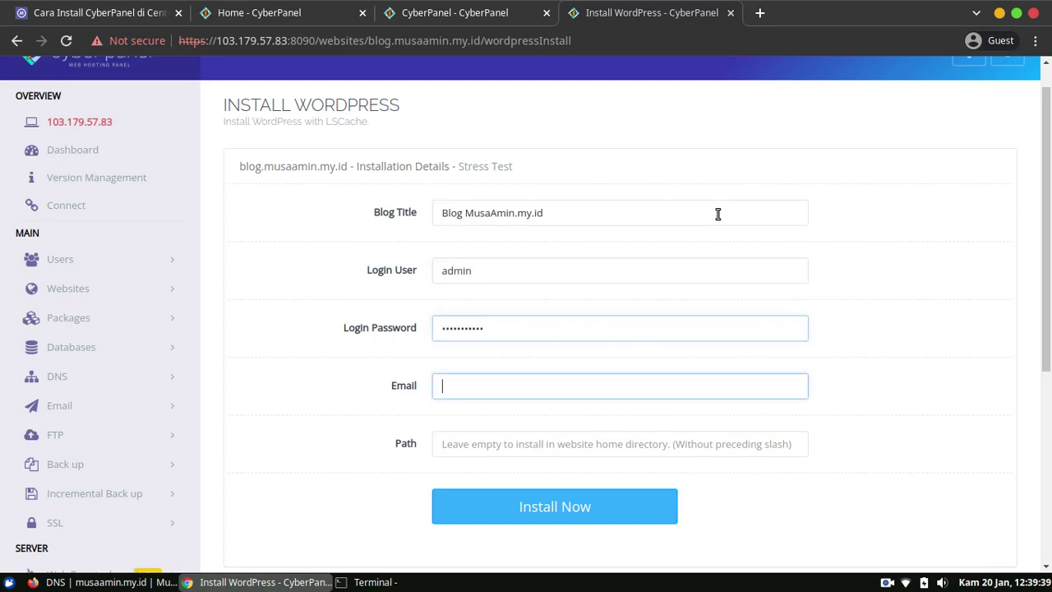
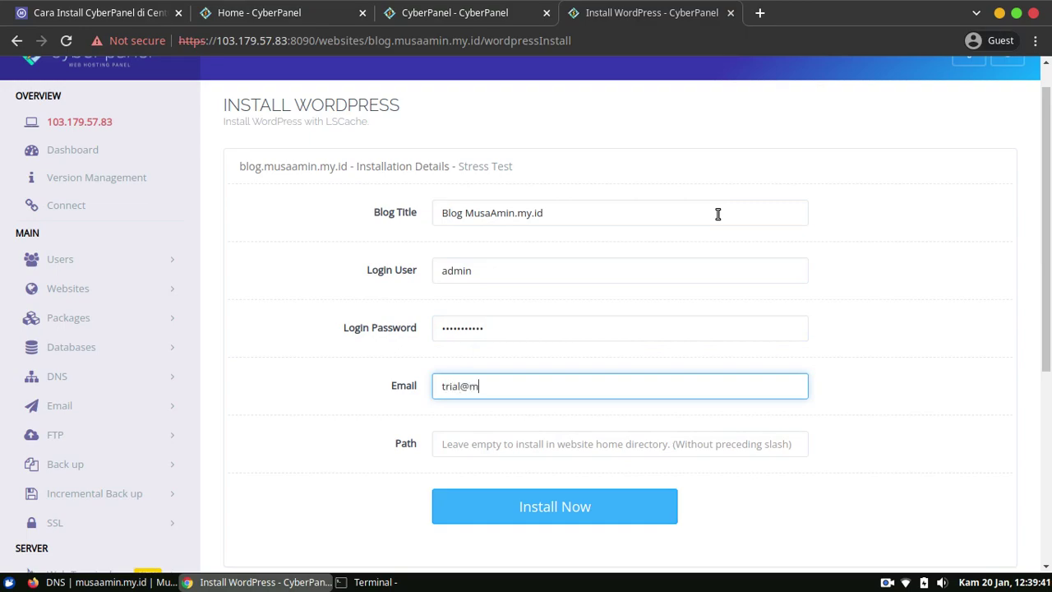
click(924, 410)
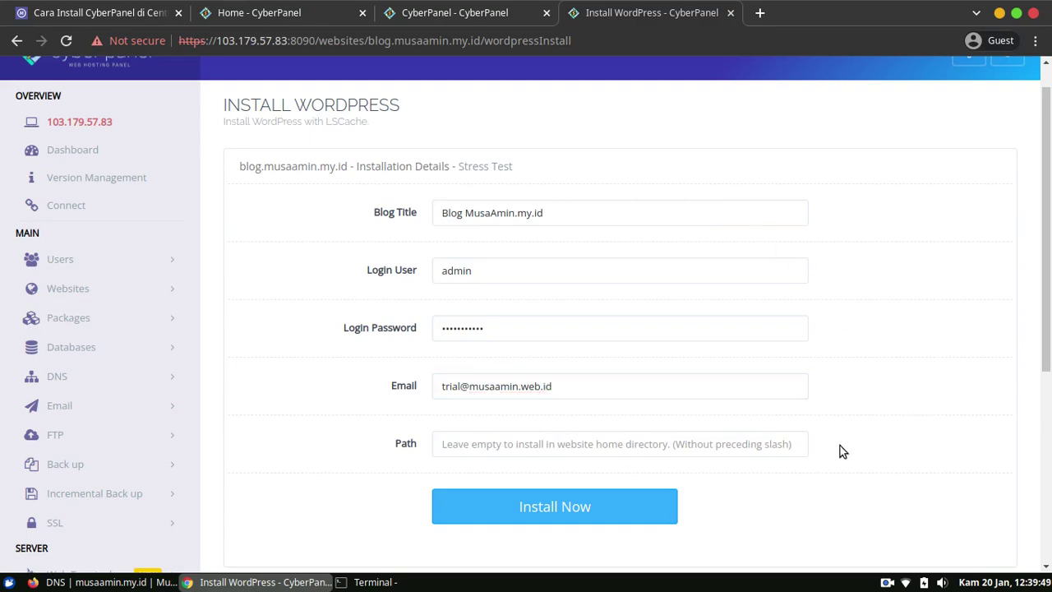
Leave Path empty and start the WordPress installation.
scroll(822, 387, down, 1)
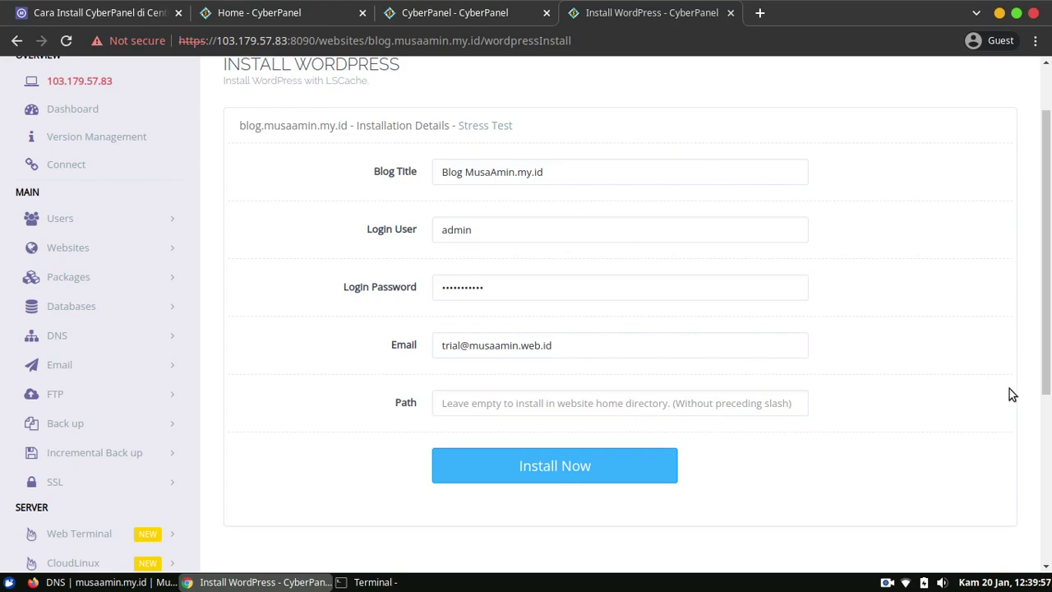
scroll(992, 411, down, 2)
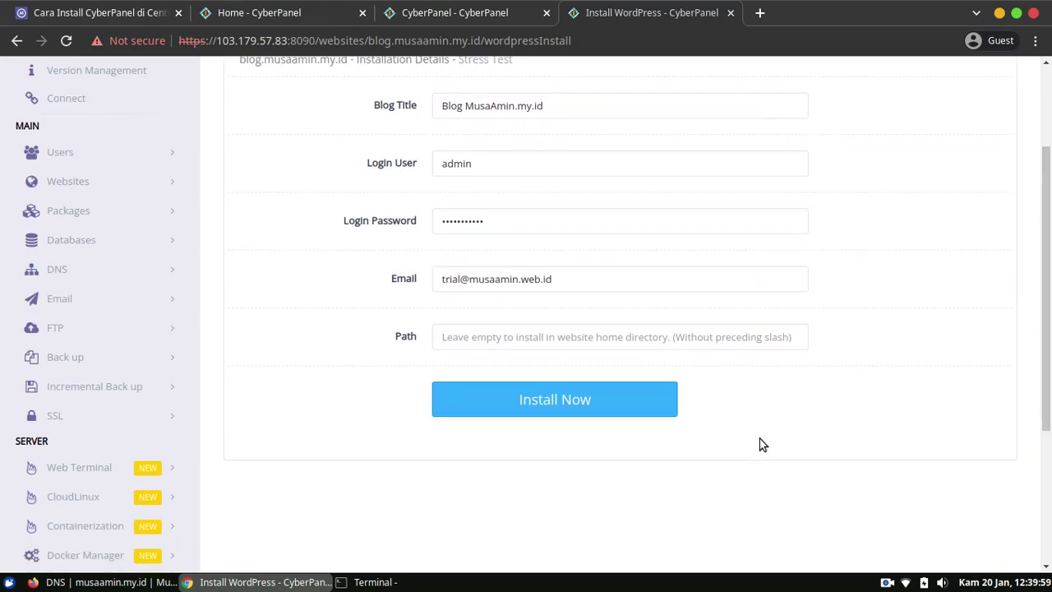
click(565, 406)
Wait for the installer to report WordPress Successfully Installed.
drag(1050, 315, 1050, 258)
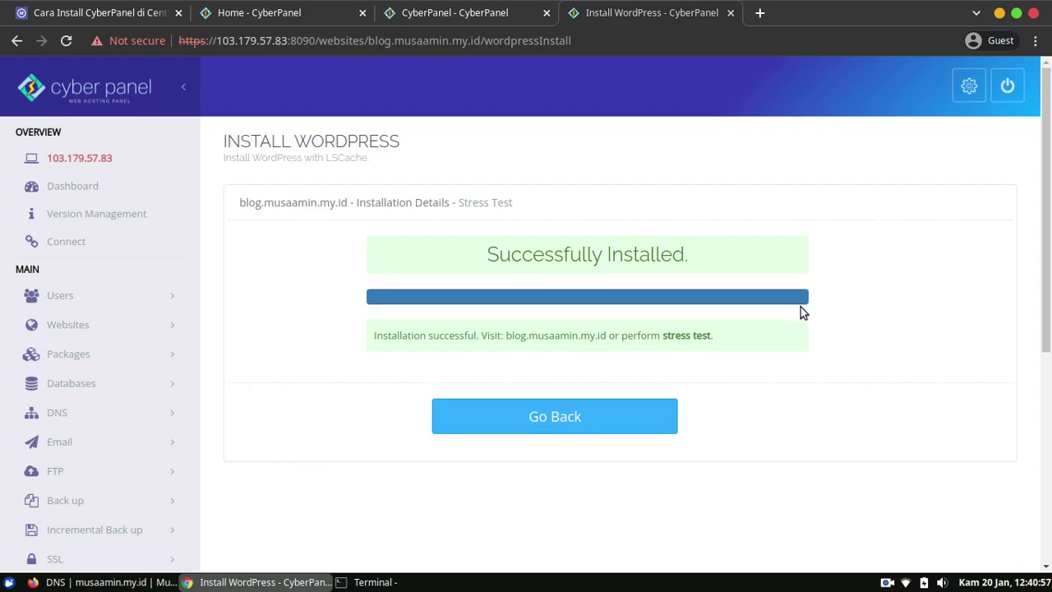
Open blog.musaamin.my.id in a new tab and compare it with the installation result page.
click(760, 12)
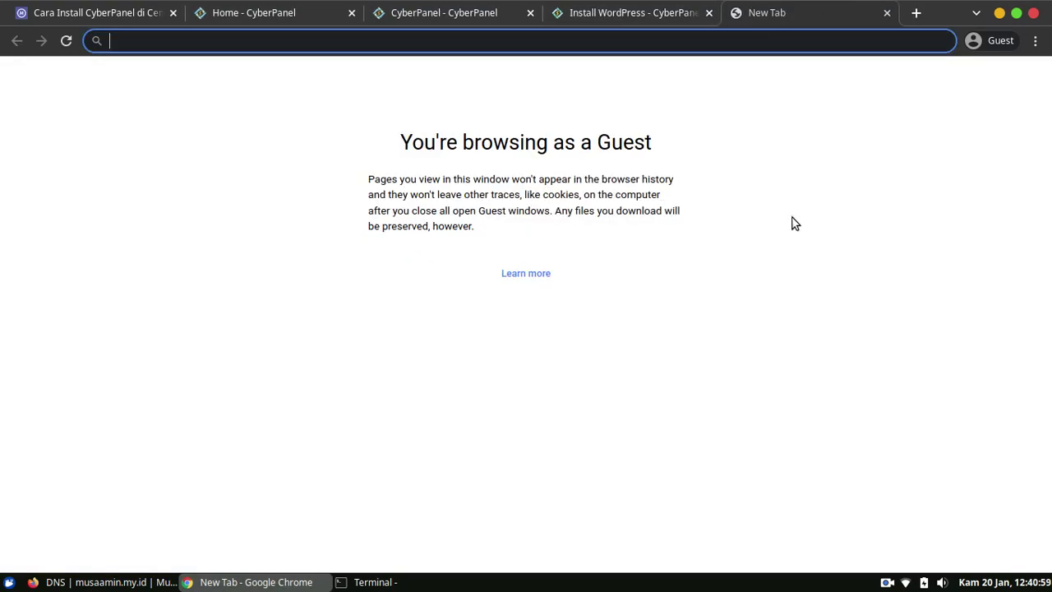
text(blog.musaamin.my.id)
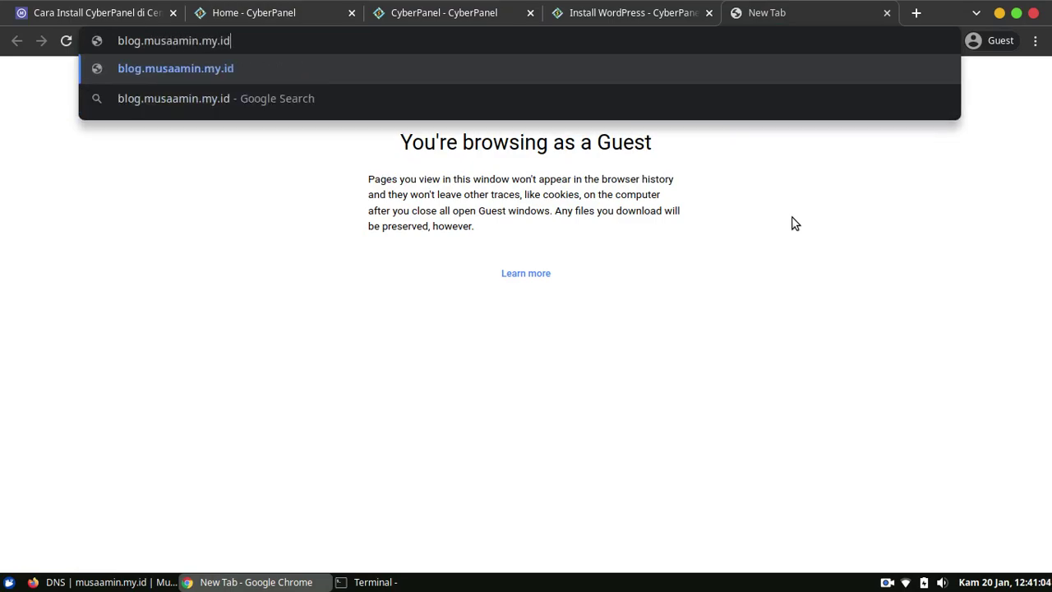
key(Return)
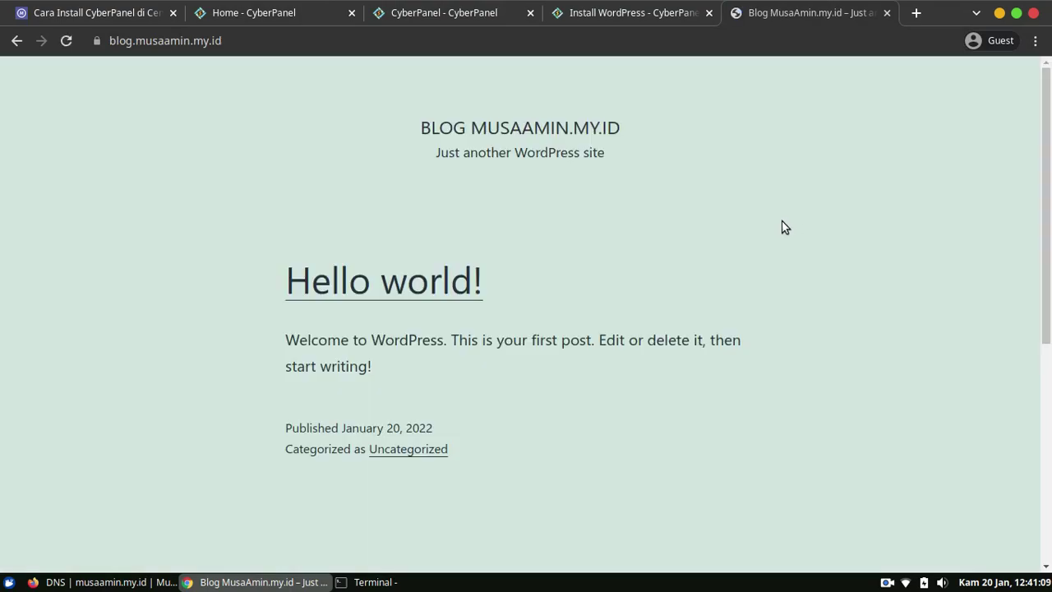
click(604, 11)
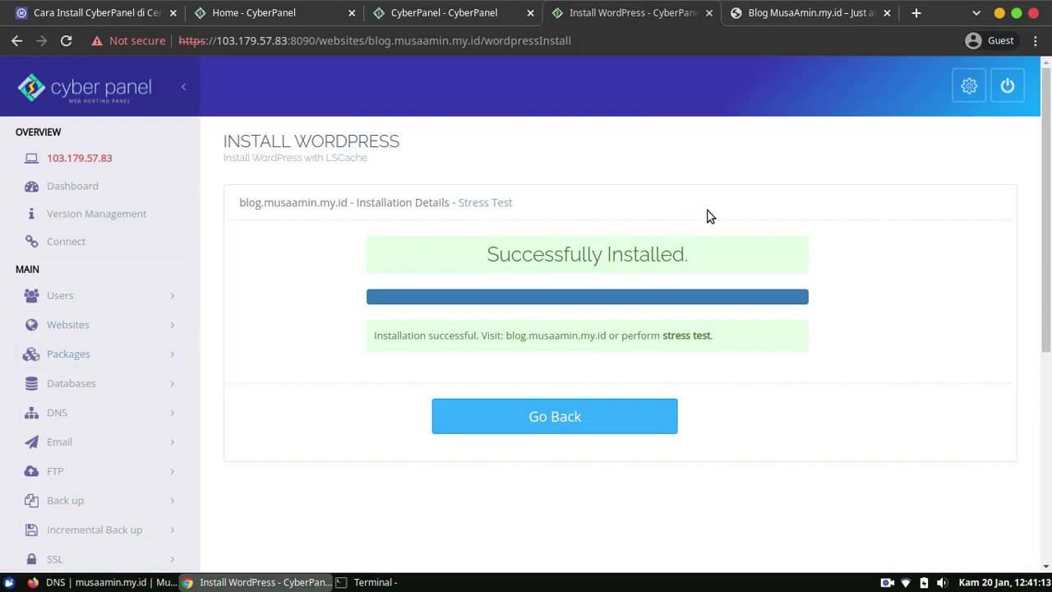
click(774, 15)
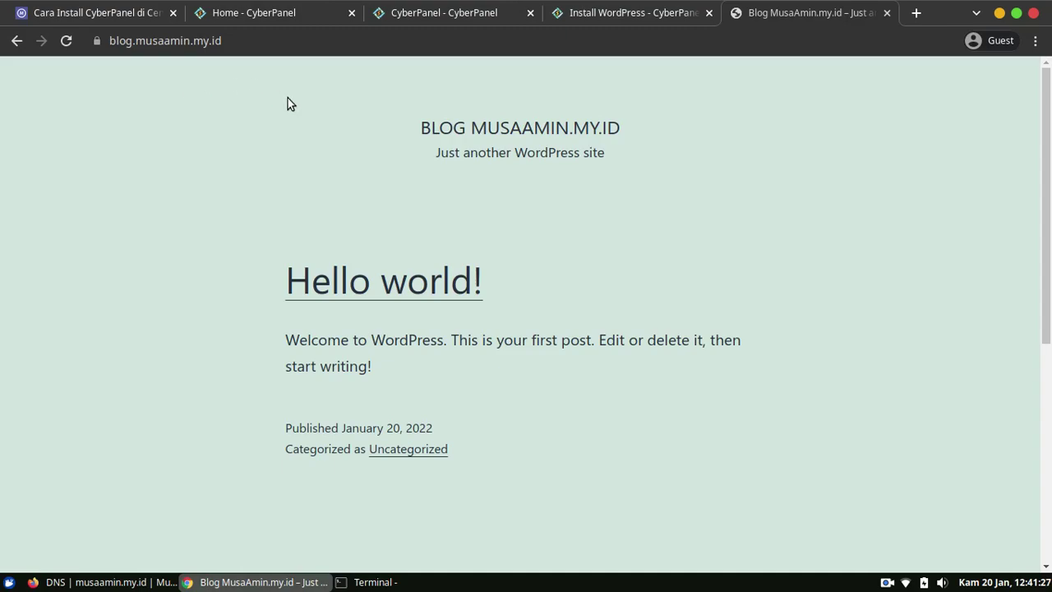
click(573, 18)
click(826, 13)
Open the Hello world! post, then change its ?p=1 address to wp-admin.
click(436, 287)
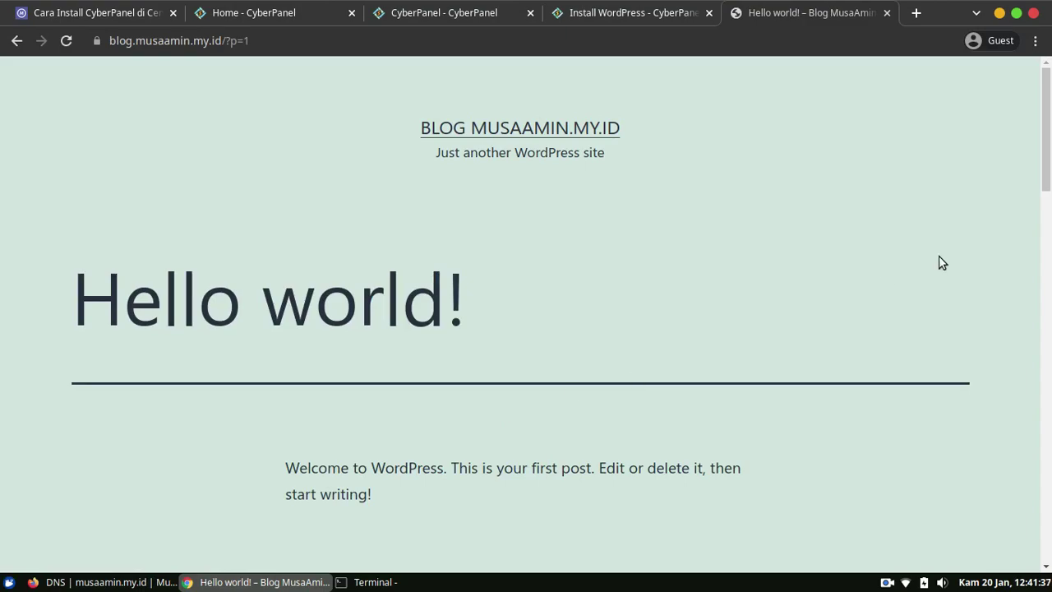
scroll(1043, 123, down, 2)
scroll(1043, 123, up, 2)
drag(224, 41, 419, 51)
text(wp-admin)
key(Return)
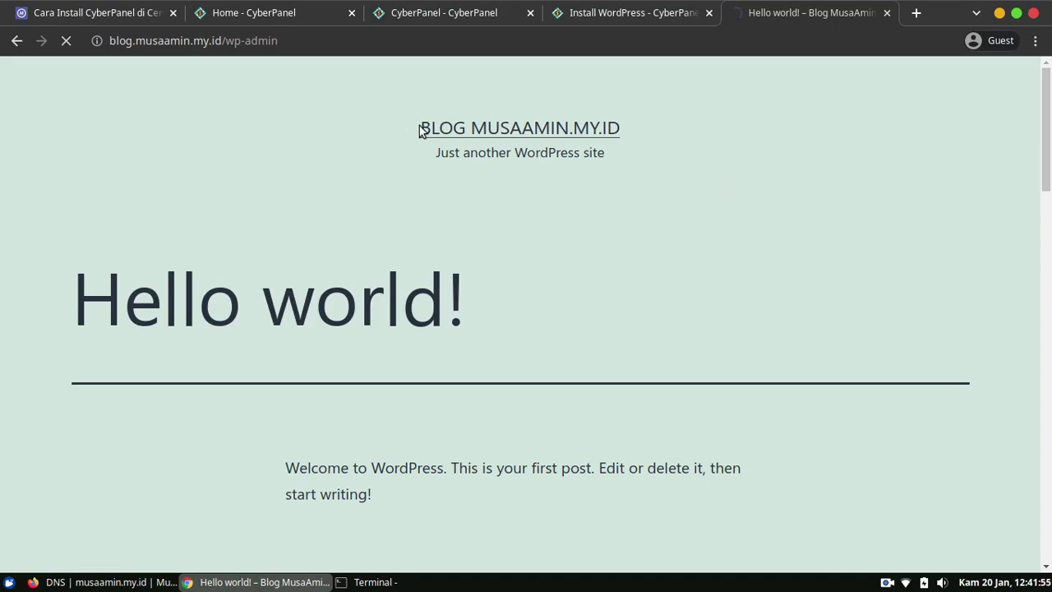
Log in as admin with the account password and dismiss the Welcome to WordPress panel.
text(admin)
key(Tab)
text(***********)
key(Return)
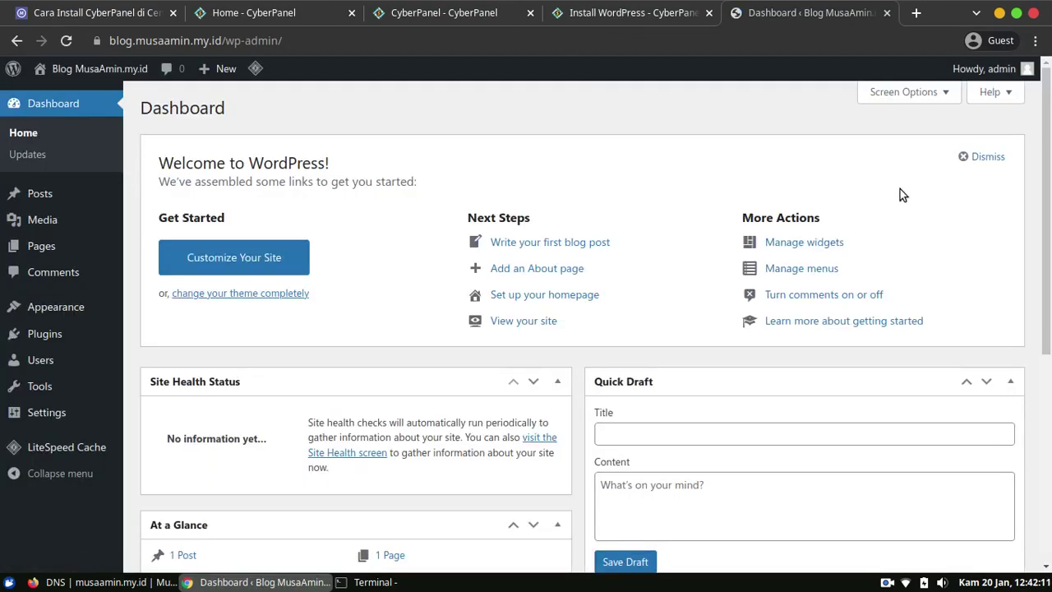
click(986, 156)
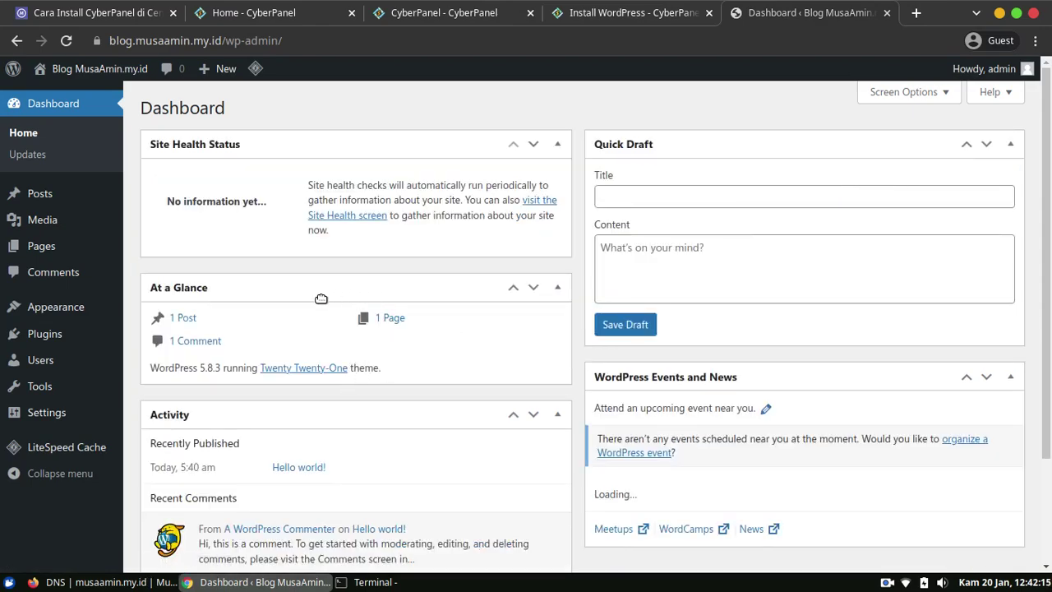
Select the Post name permalink structure and open the Hello world! post in a new tab.
mouse_move(90, 417)
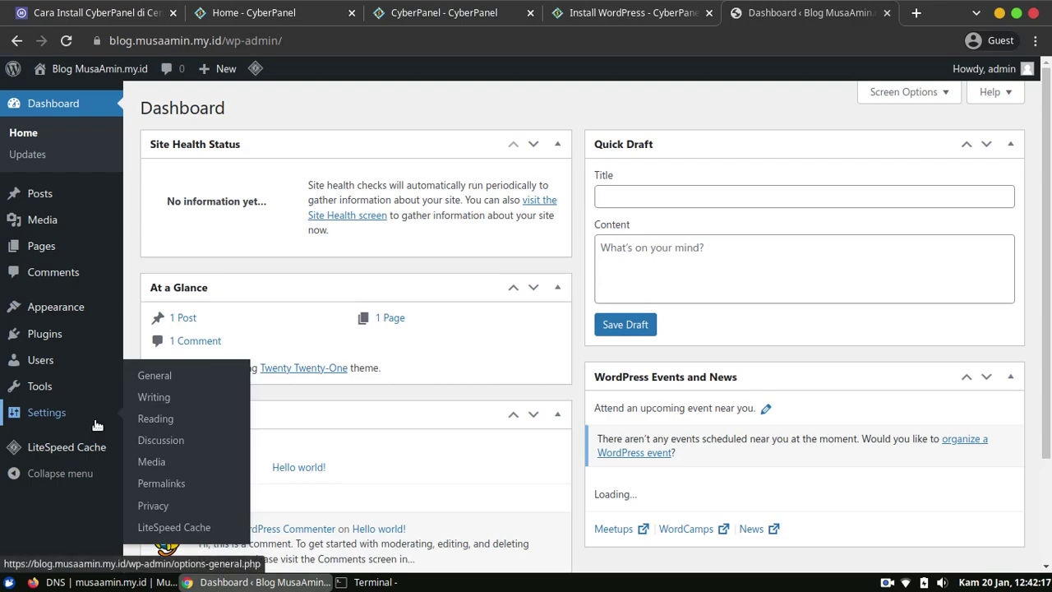
click(162, 487)
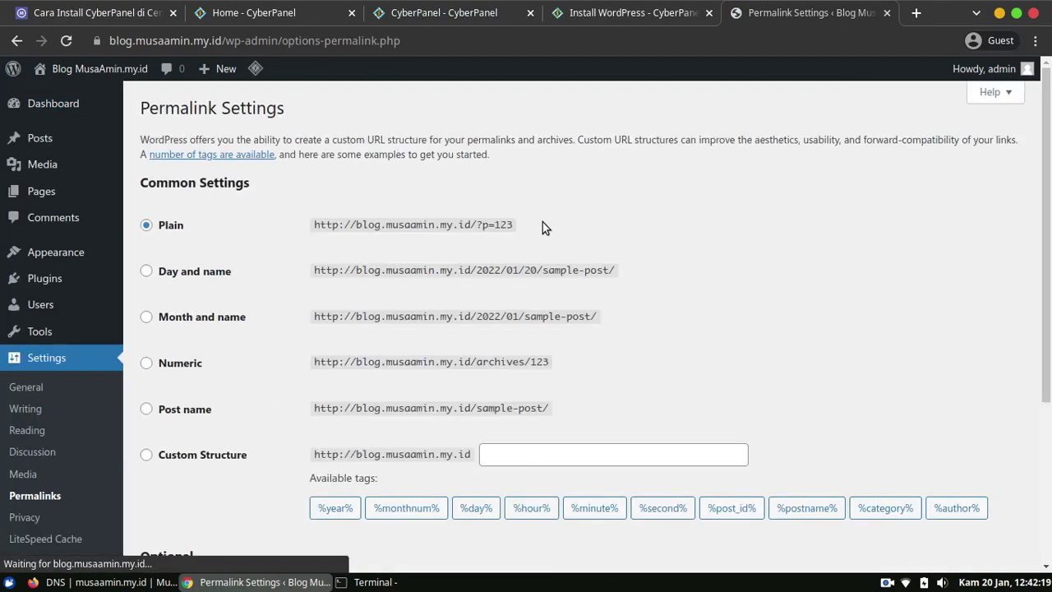
scroll(639, 248, down, 2)
scroll(639, 248, down, 1)
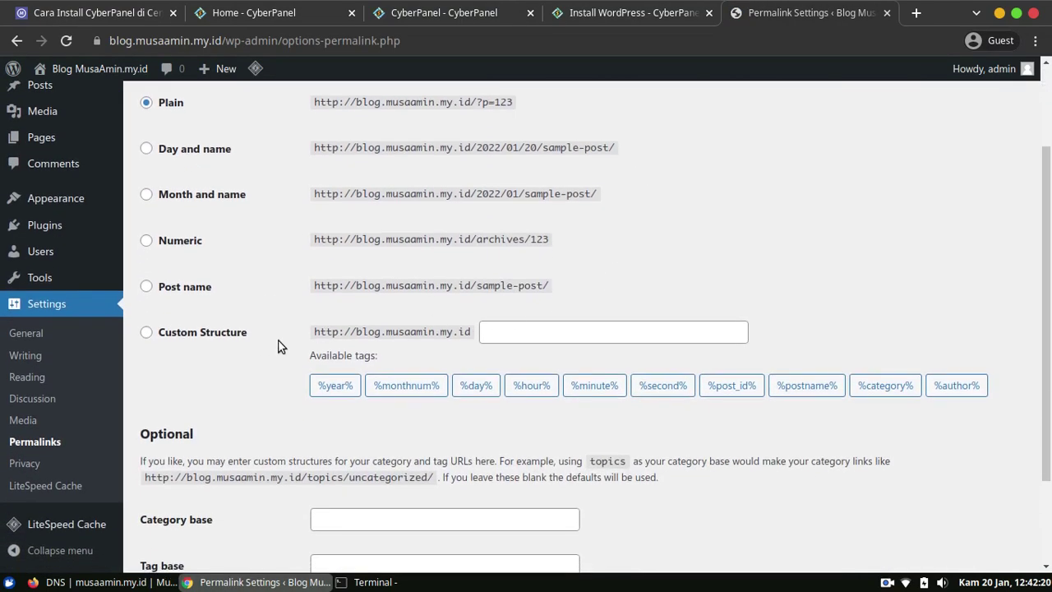
click(202, 293)
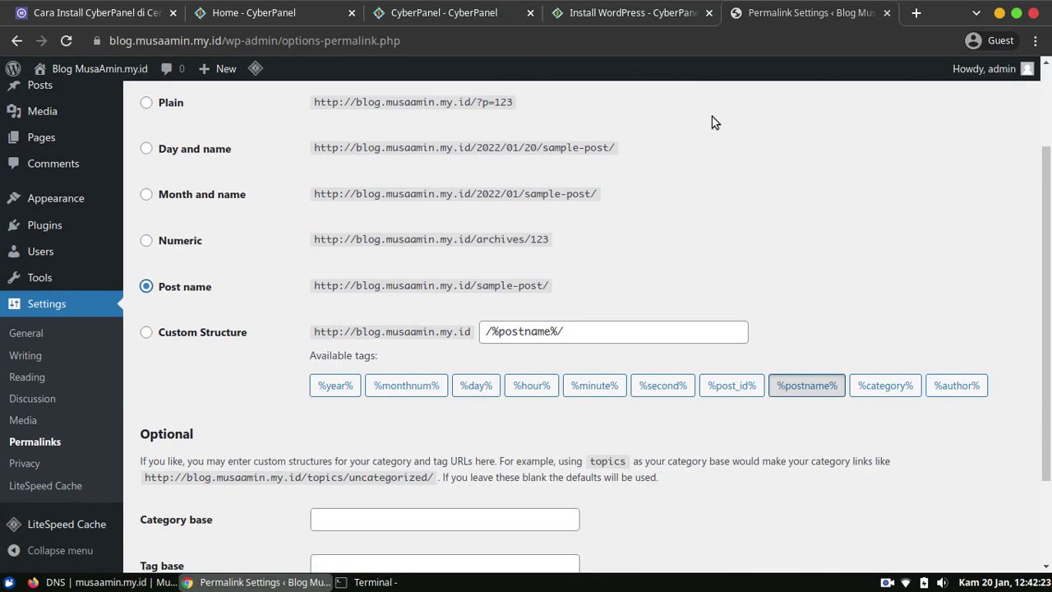
mouse_move(97, 83)
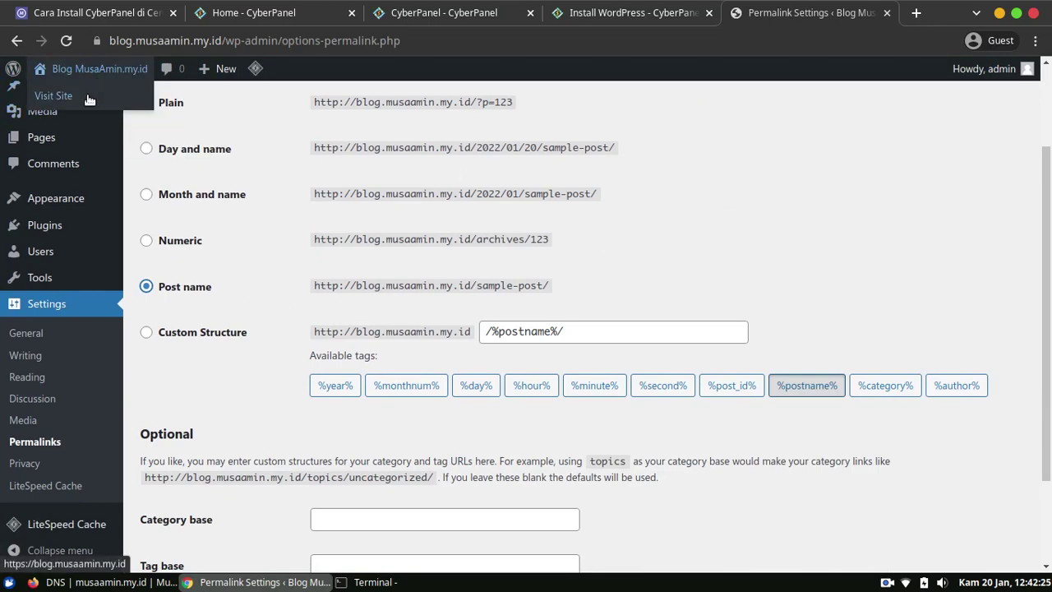
middle_click(89, 97)
click(768, 15)
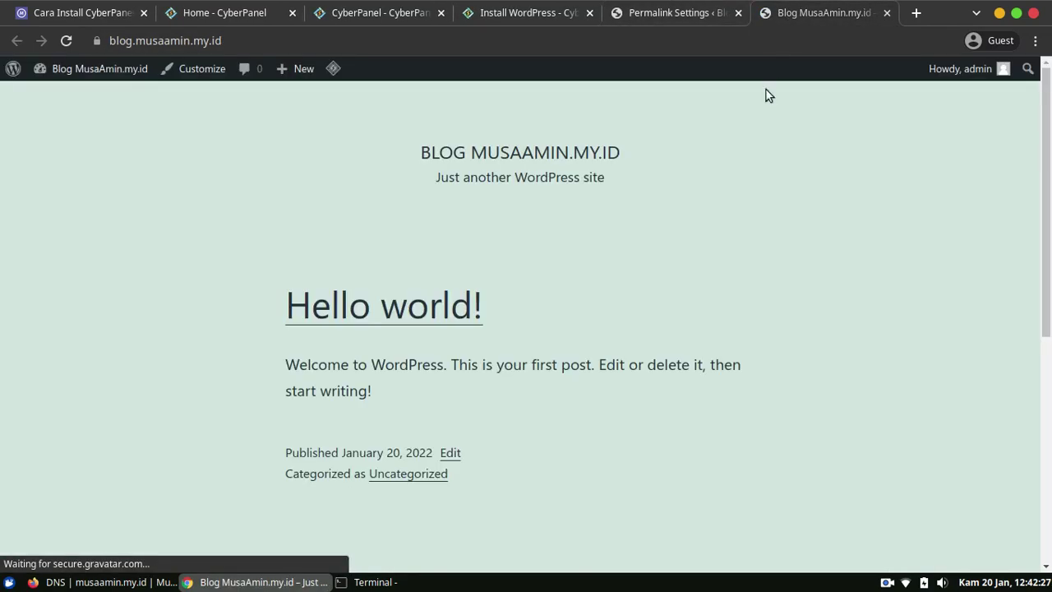
click(420, 321)
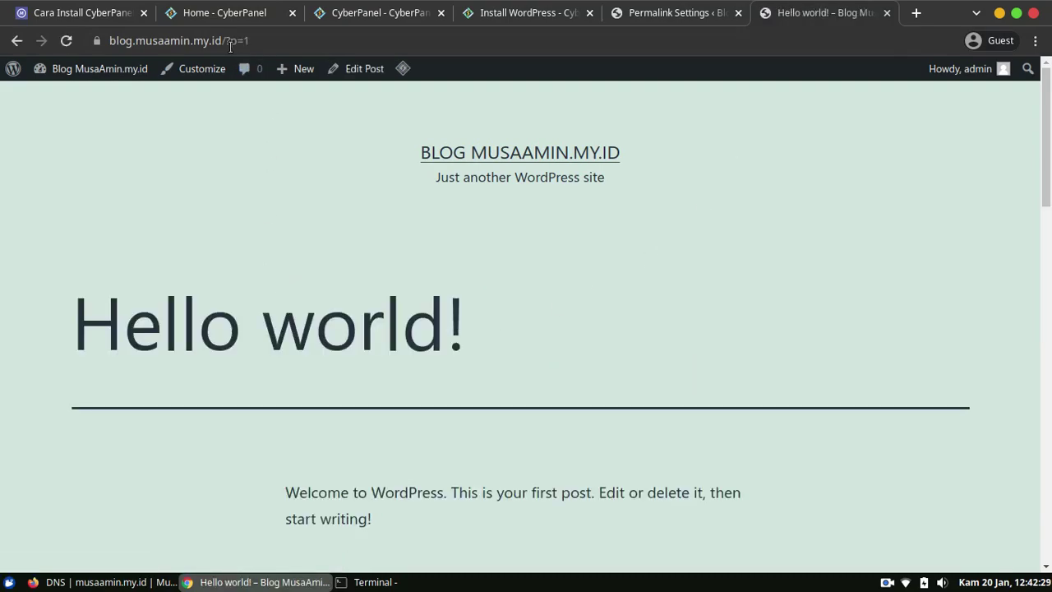
Save the Post name permalinks and reopen Hello world! at /hello-world/, which returns 404.
click(673, 14)
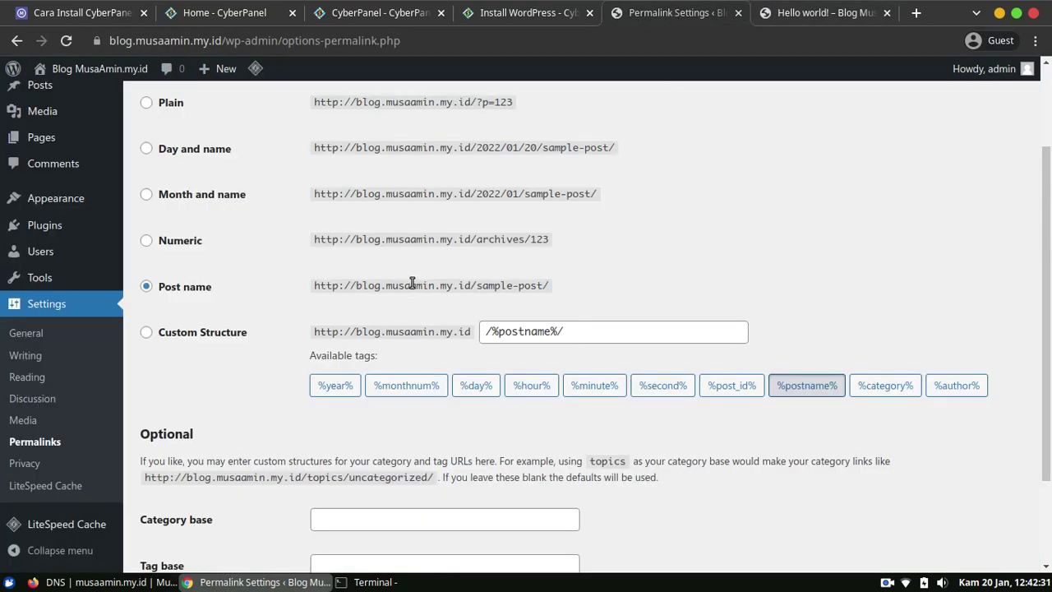
scroll(415, 314, down, 3)
click(204, 493)
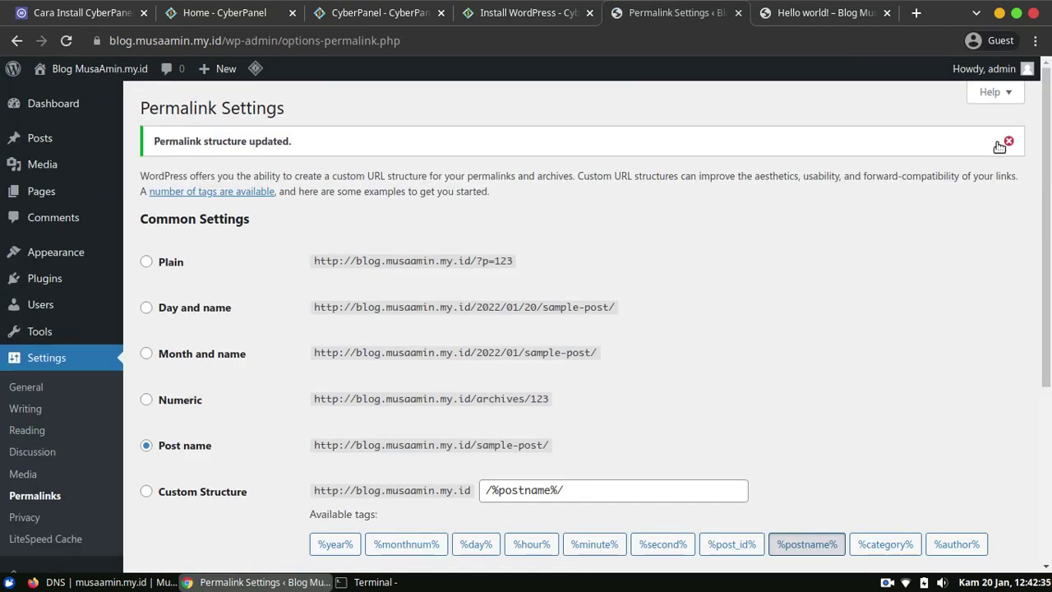
click(797, 15)
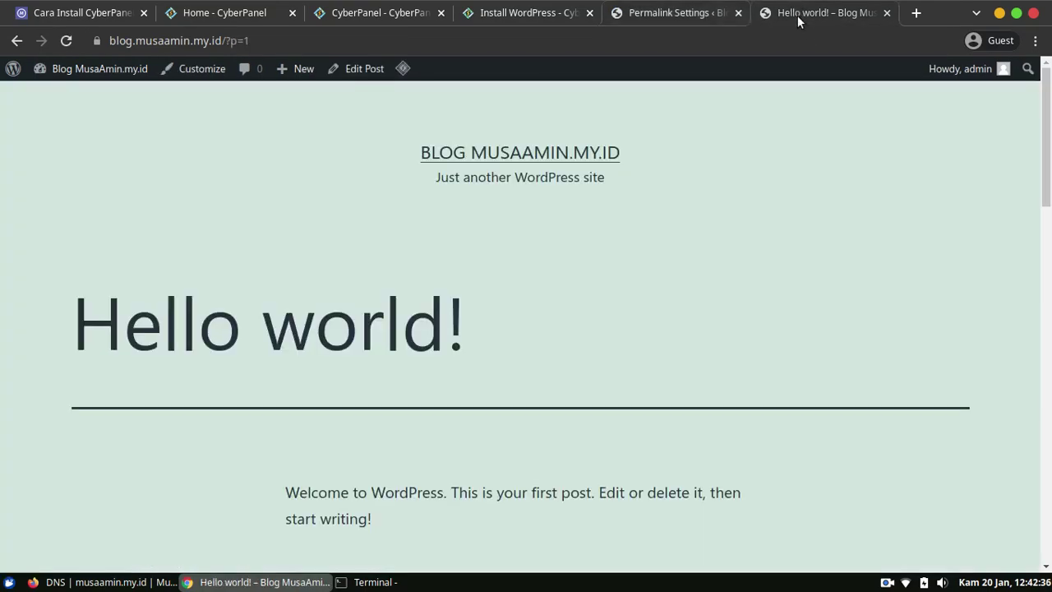
click(465, 156)
click(315, 306)
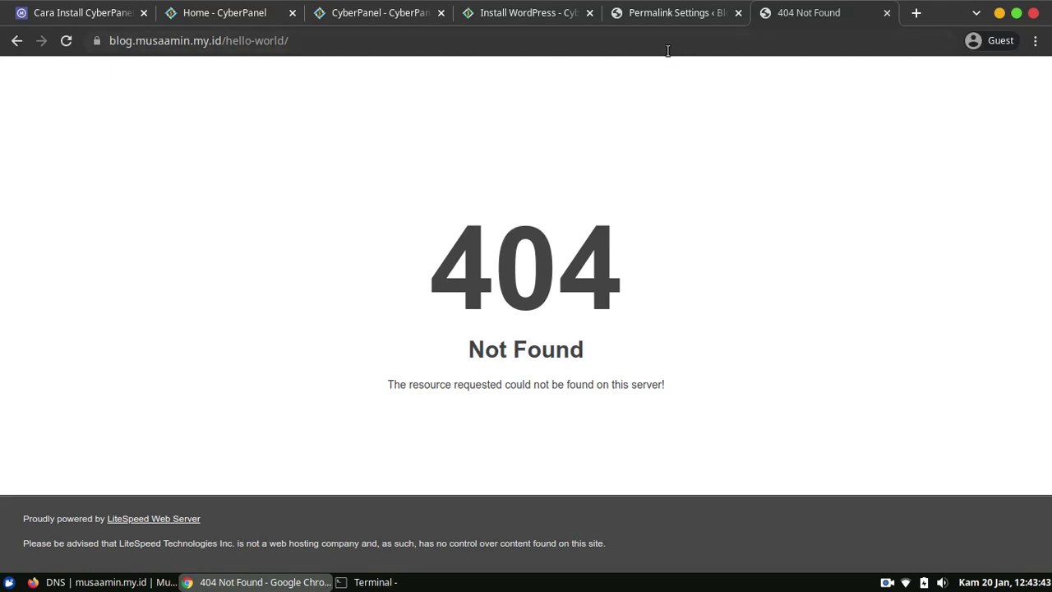
click(371, 19)
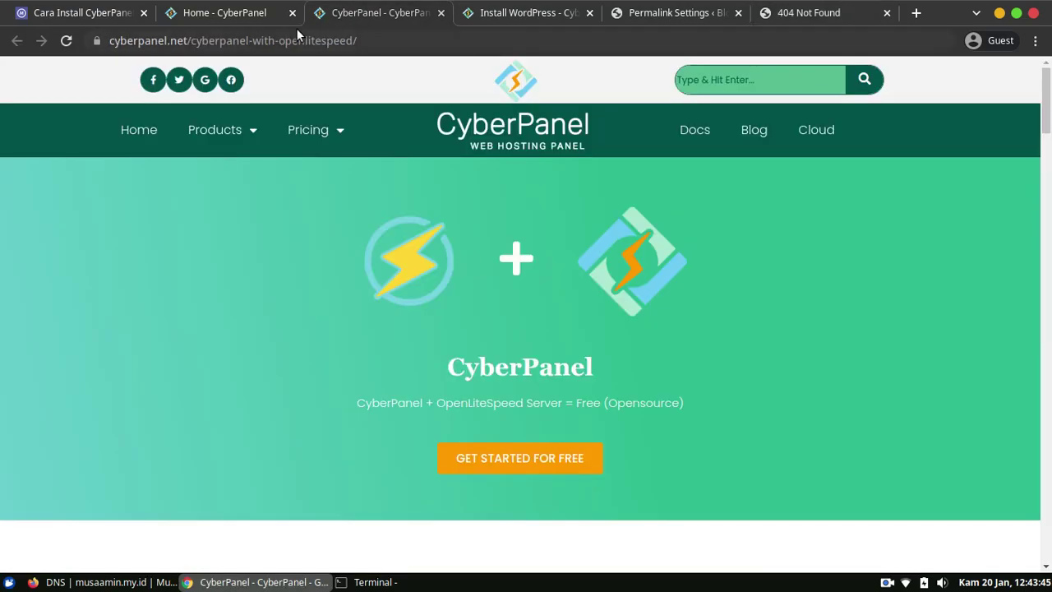
Open the rewrite rules editor for blog.musaamin.my.id via List Websites > Manage.
click(534, 13)
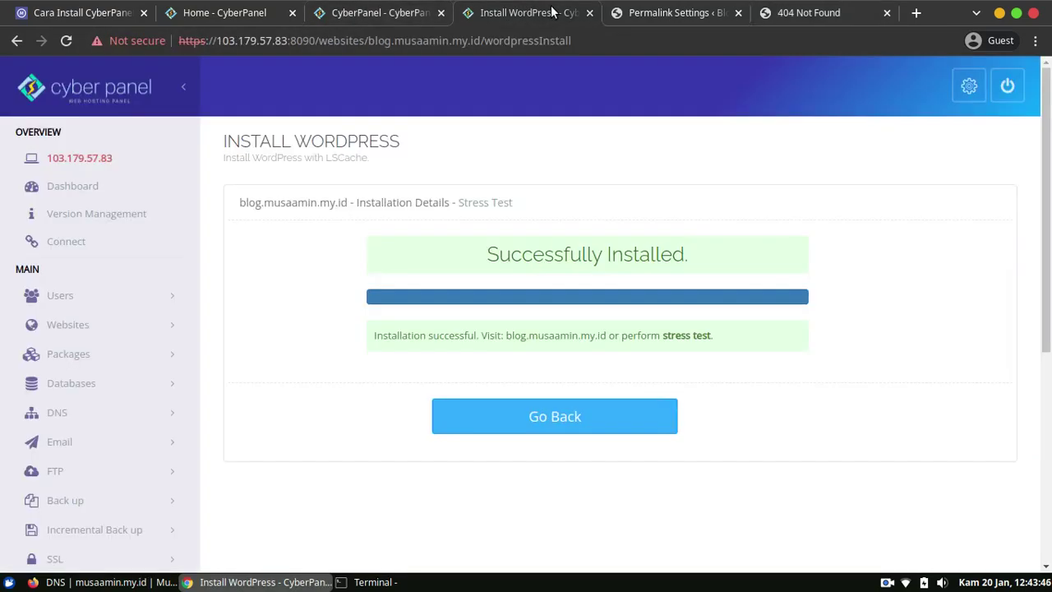
click(129, 327)
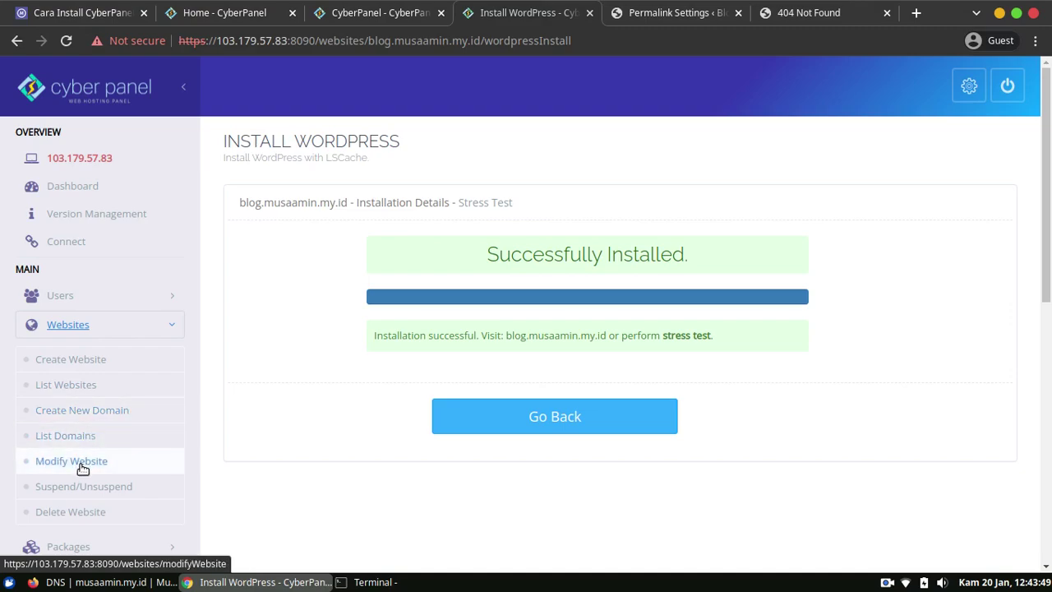
click(116, 386)
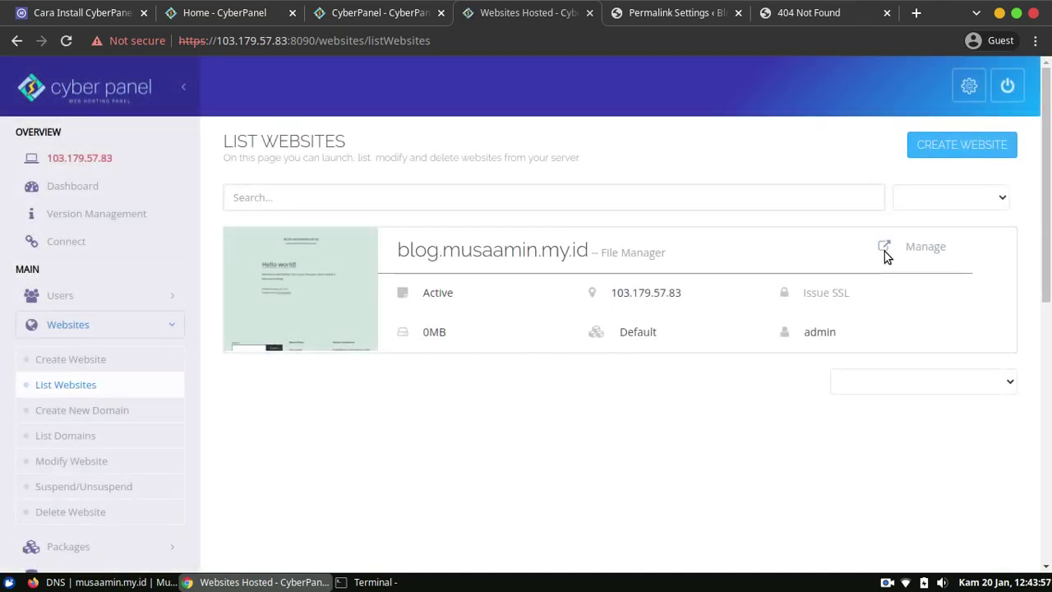
click(927, 246)
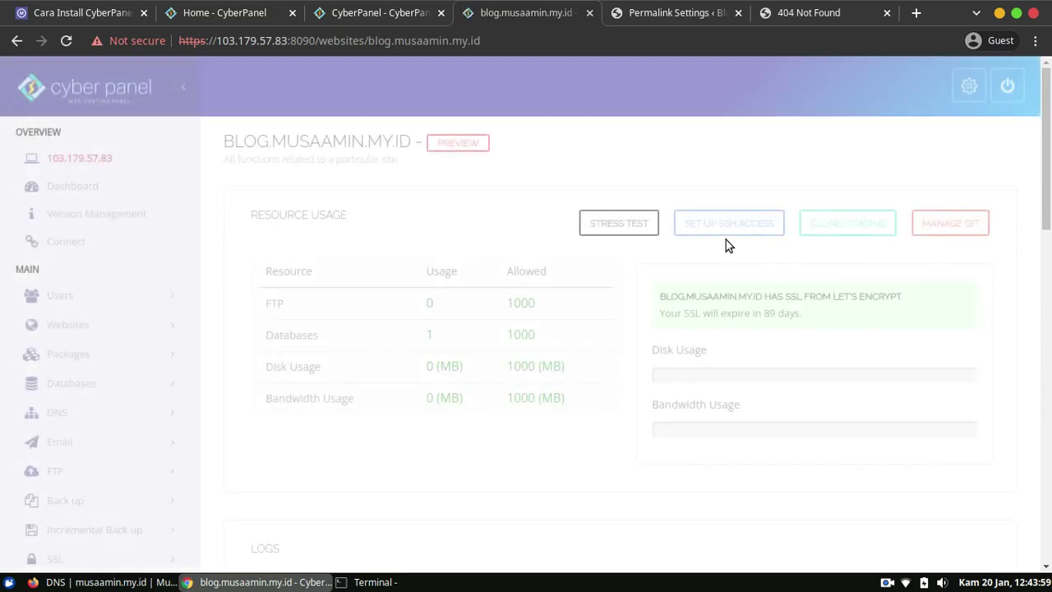
drag(1046, 185, 1047, 366)
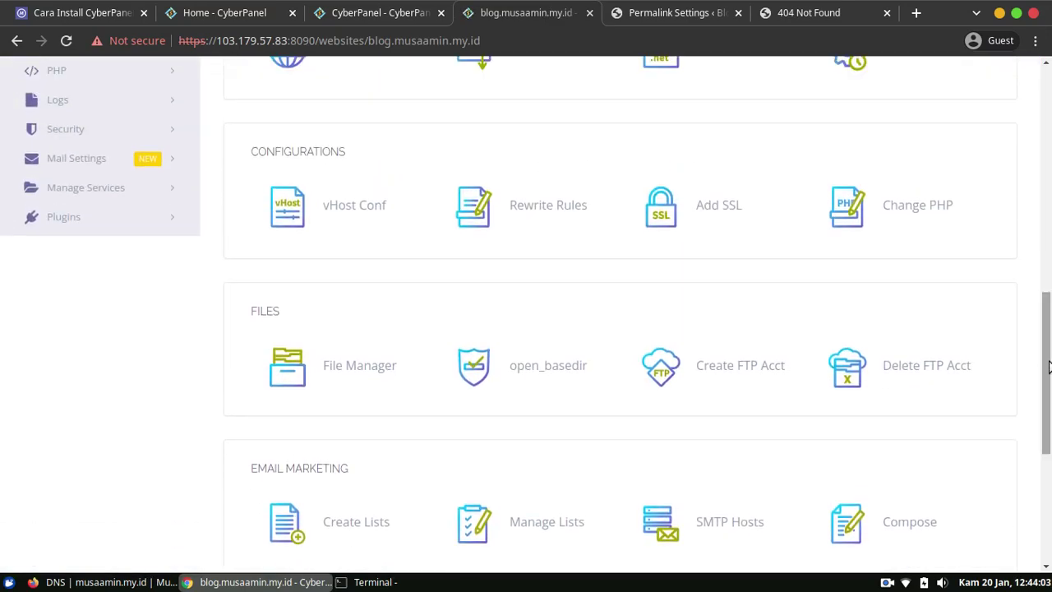
click(550, 212)
Review the LiteSpeed, HTTPS and WordPress rule blocks down to END WordPress.
scroll(603, 275, down, 1)
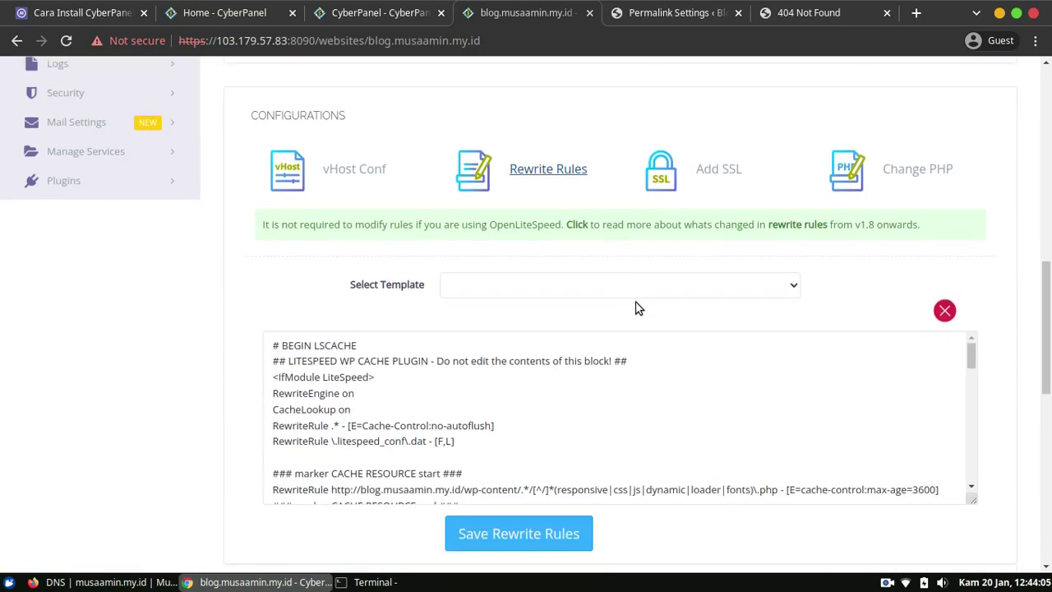
mouse_move(974, 362)
mouse_down()
mouse_move(975, 371)
mouse_move(969, 355)
mouse_up()
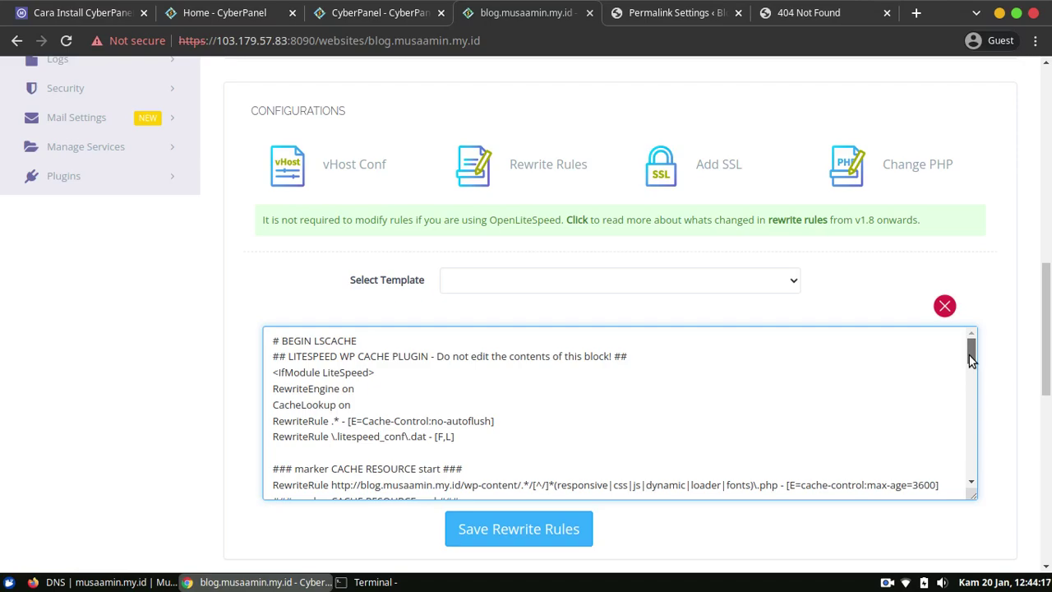
drag(968, 355, 979, 446)
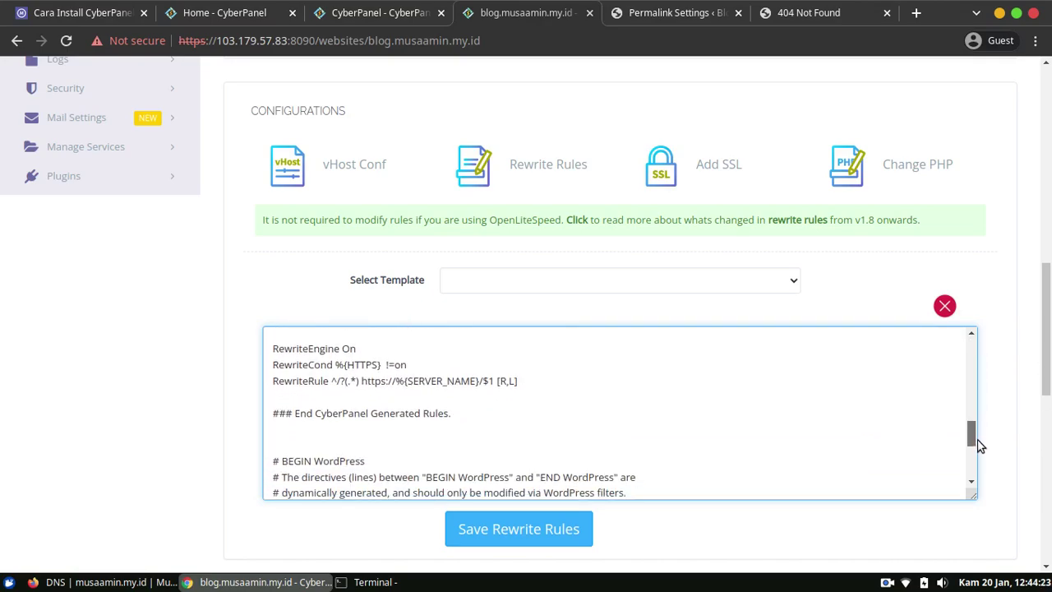
scroll(488, 395, up, 1)
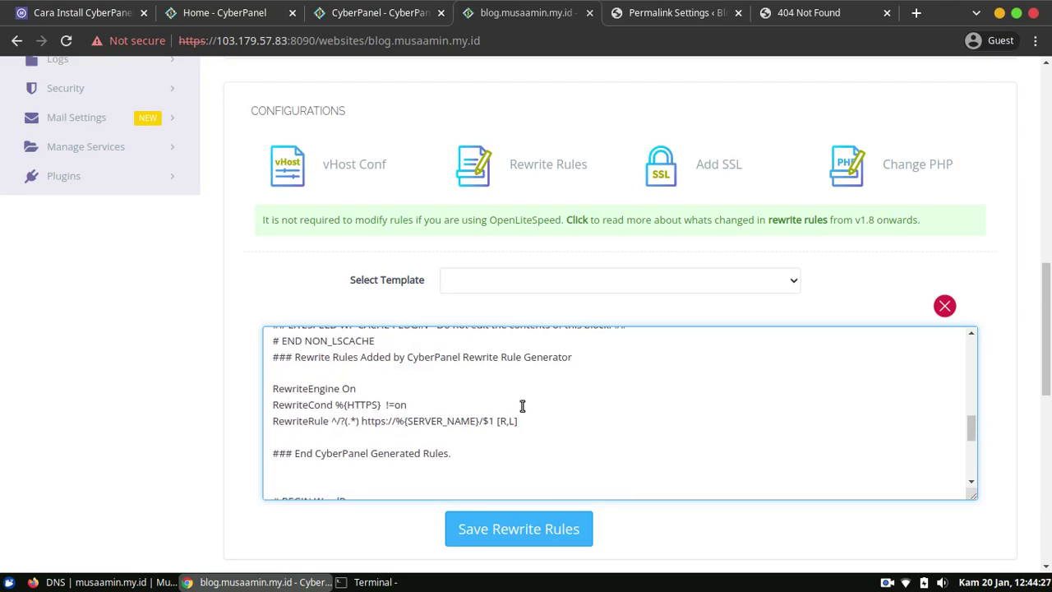
scroll(521, 405, down, 2)
scroll(524, 406, down, 3)
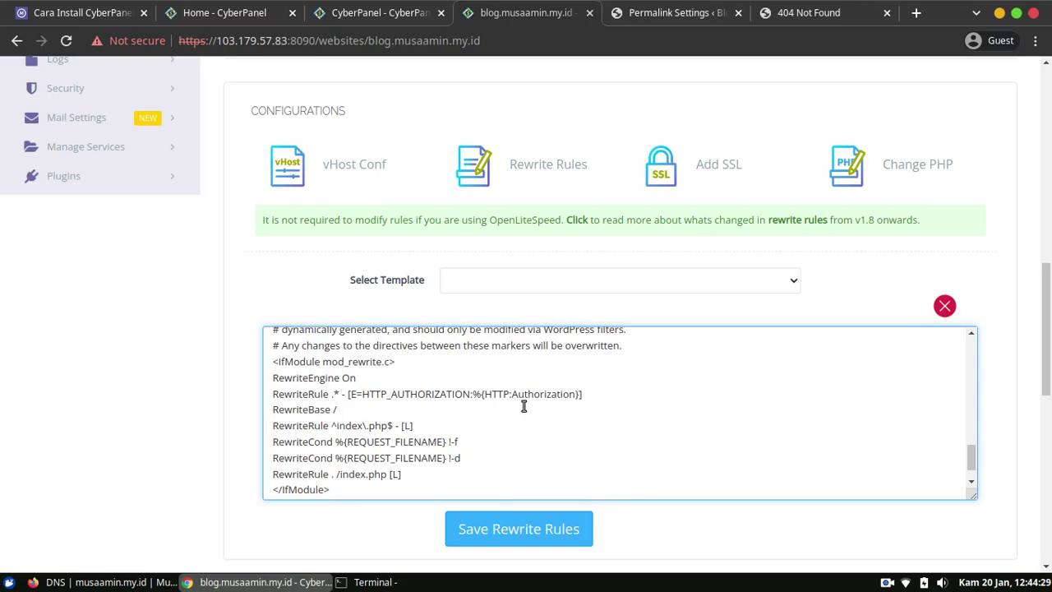
scroll(524, 405, up, 4)
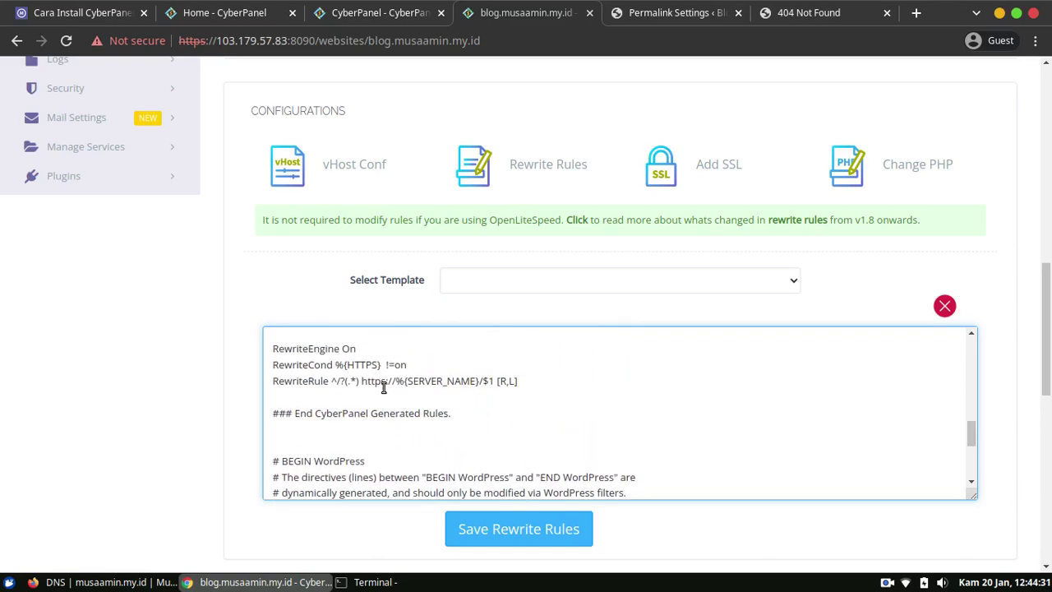
scroll(382, 387, down, 3)
scroll(392, 406, down, 1)
scroll(392, 406, up, 2)
scroll(500, 400, down, 3)
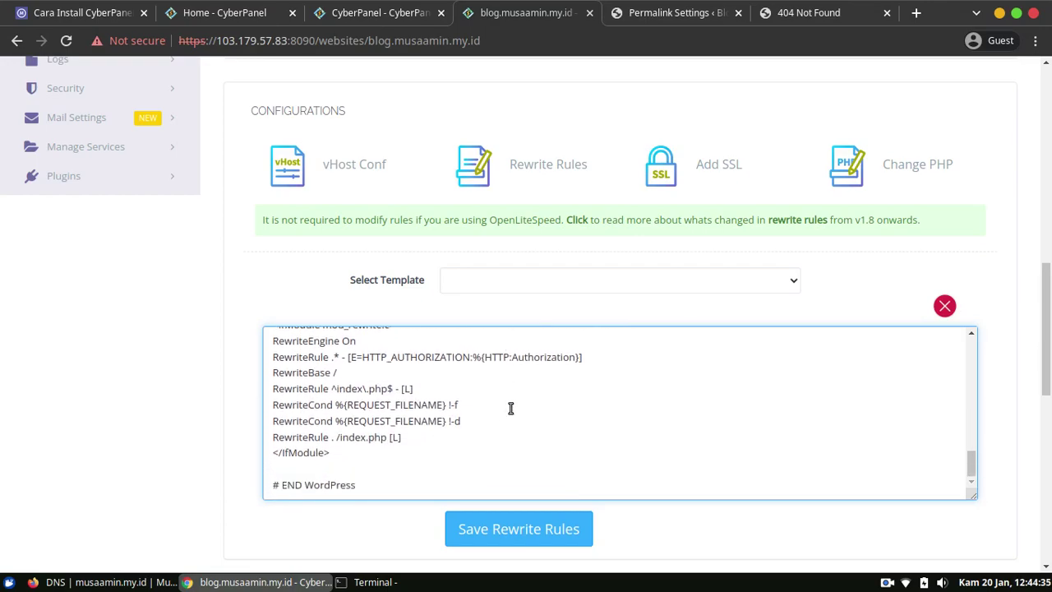
scroll(490, 434, up, 1)
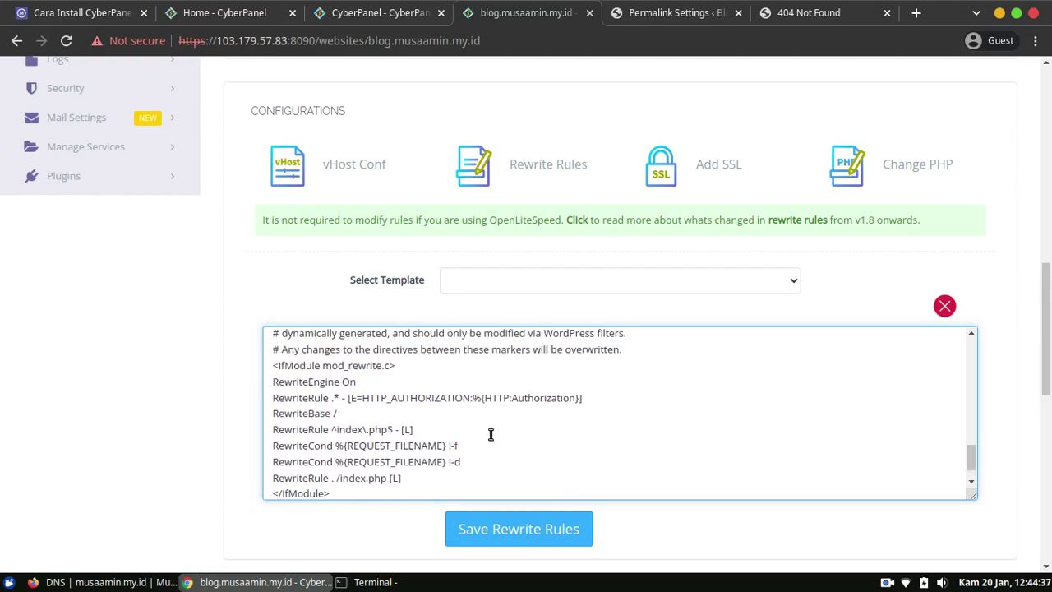
scroll(433, 410, up, 1)
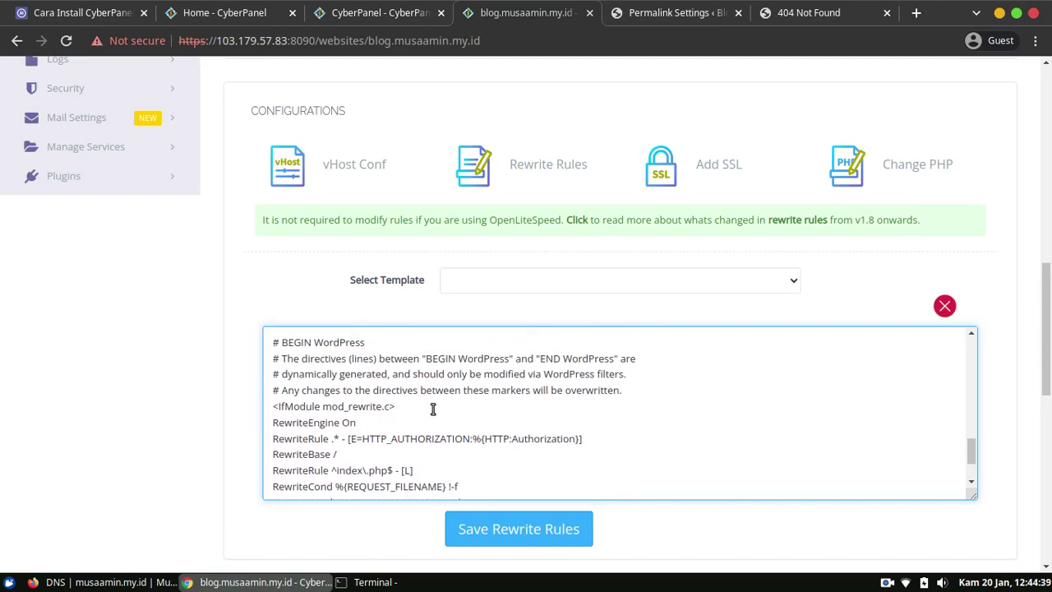
scroll(454, 398, down, 2)
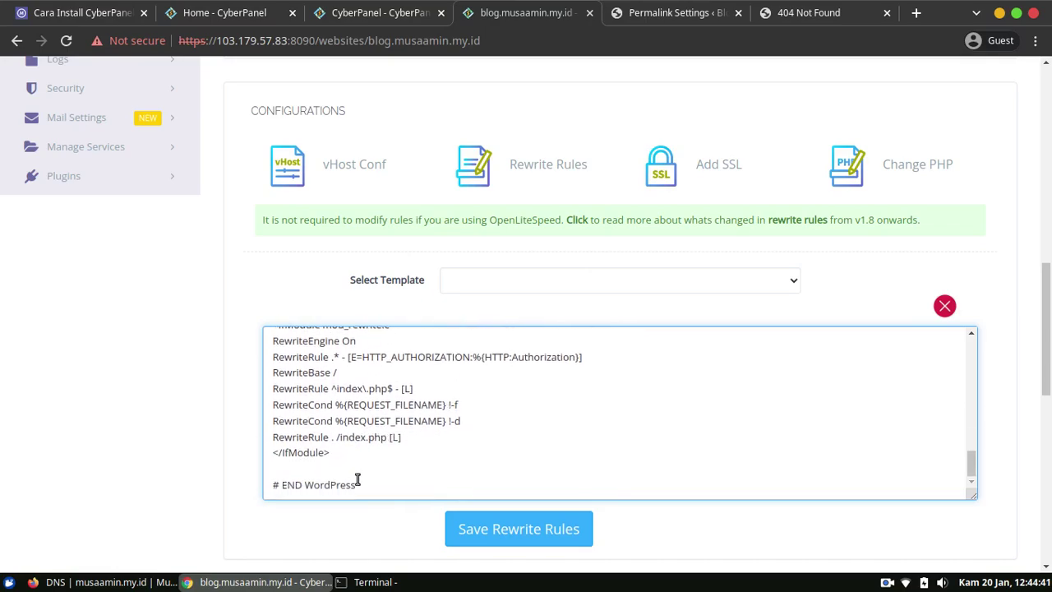
click(337, 453)
scroll(483, 426, up, 1)
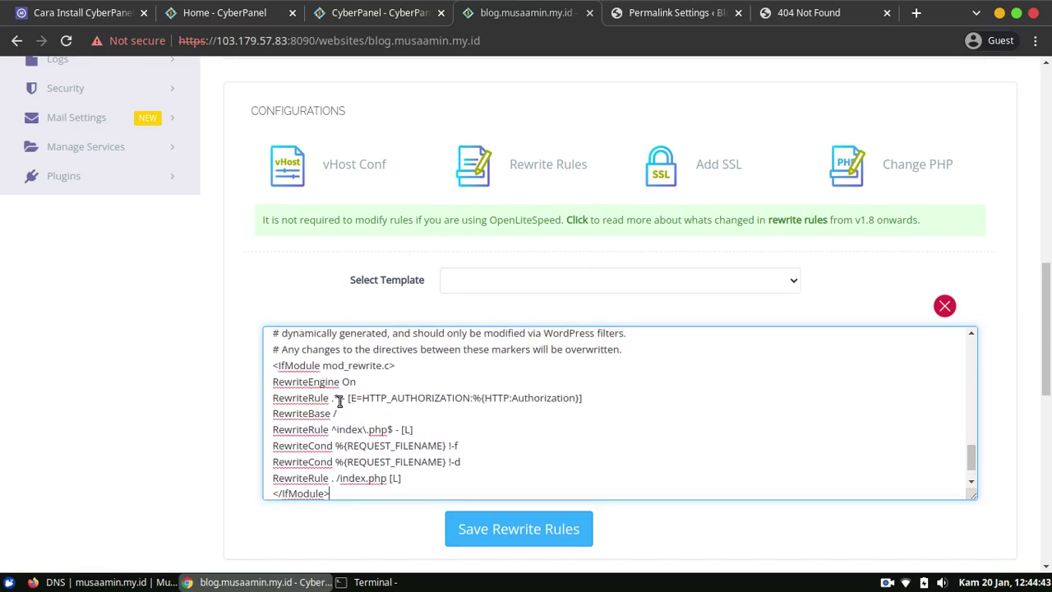
scroll(509, 419, up, 4)
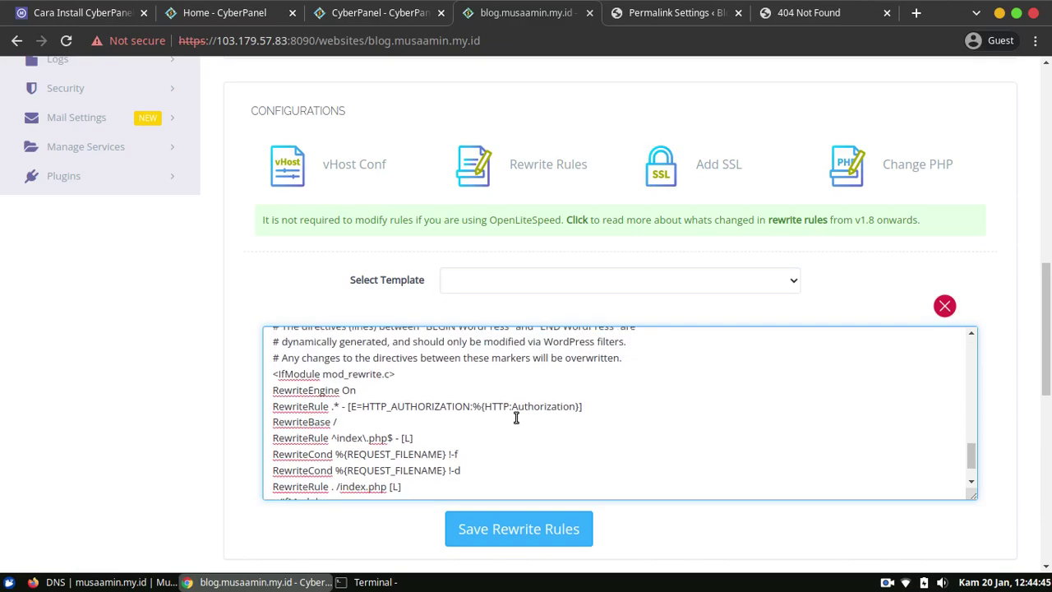
scroll(448, 410, down, 4)
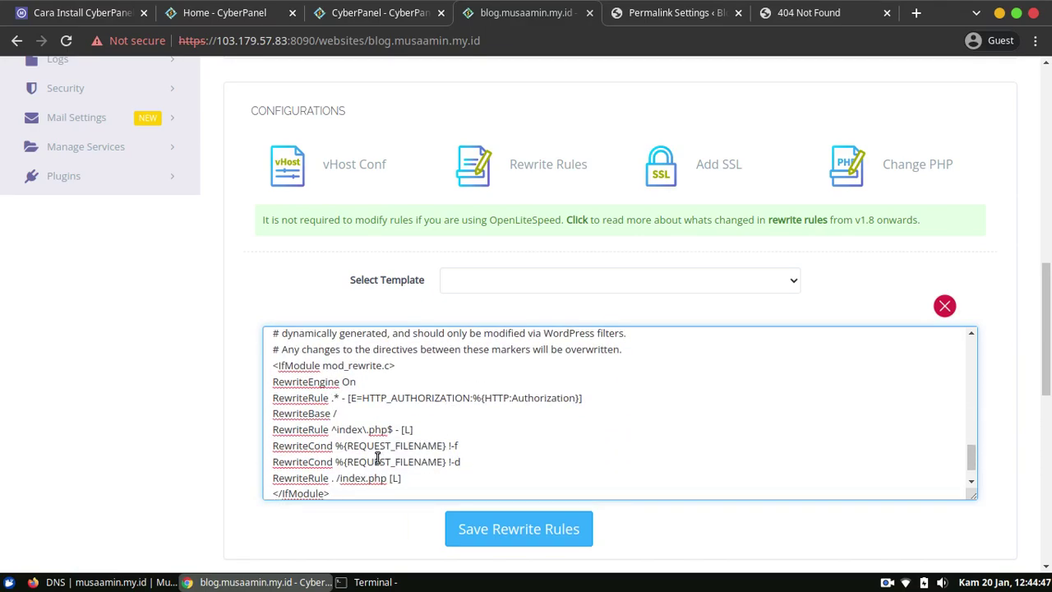
Reload the 404 hello-world post, check the permalink settings, and return to the rewrite rules.
click(813, 15)
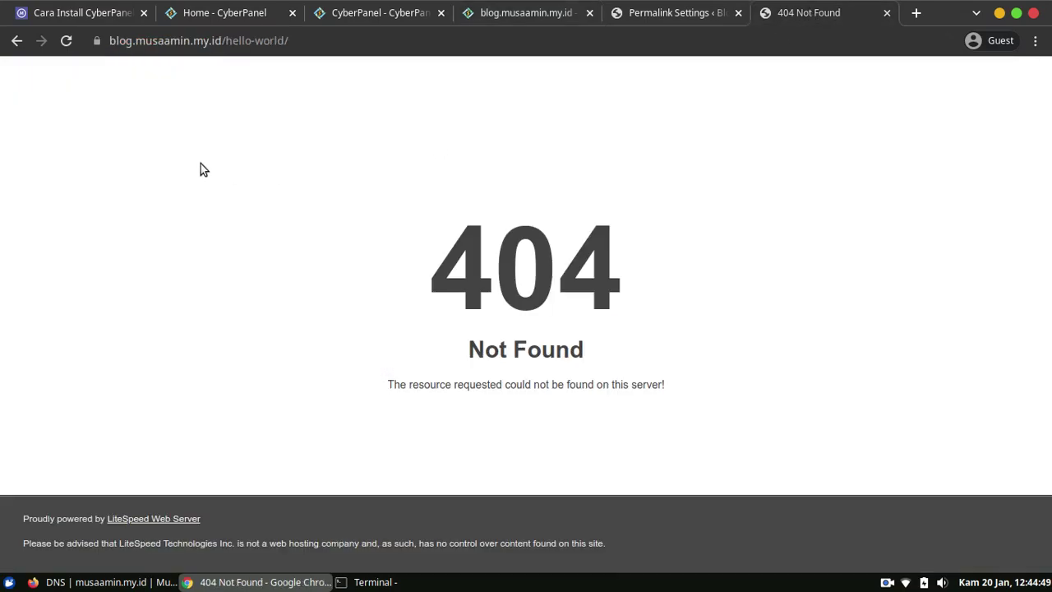
click(65, 40)
click(638, 10)
click(542, 12)
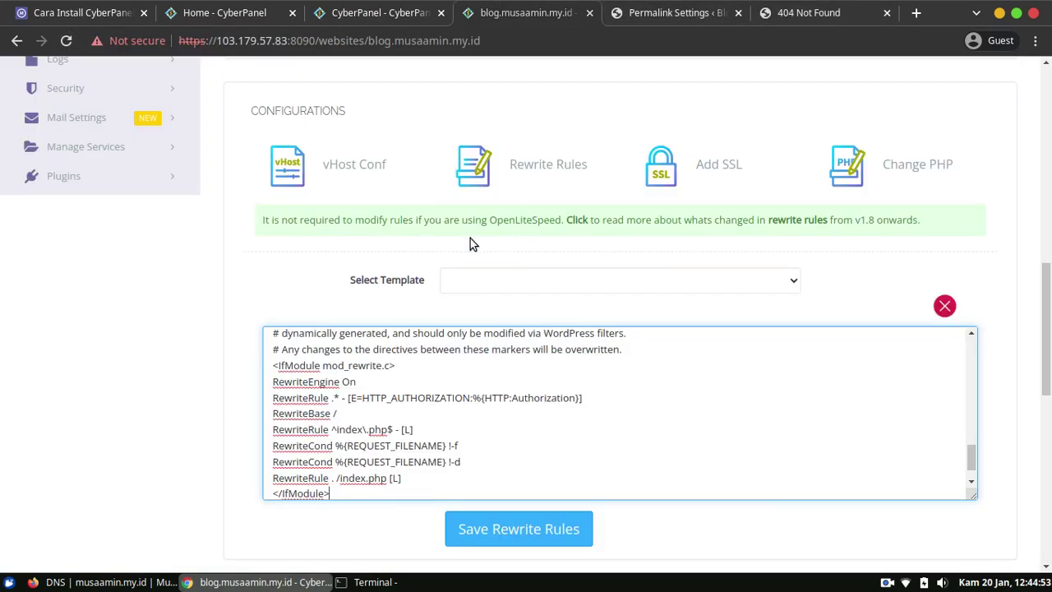
Select the WordPress mod_rewrite block and replace the editor's rules with the copied set.
drag(330, 493, 261, 372)
scroll(542, 447, down, 2)
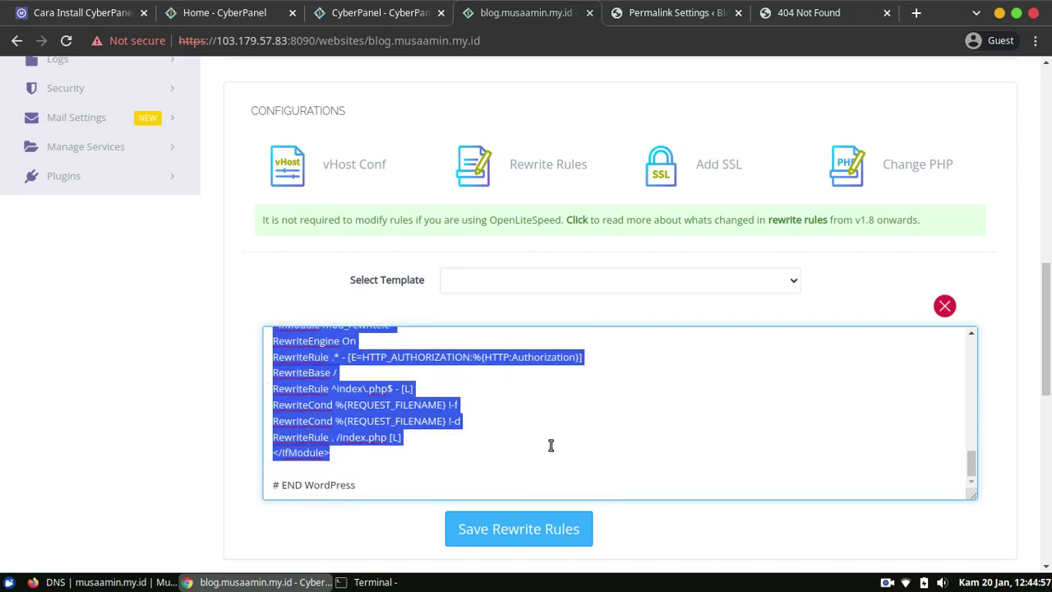
scroll(568, 432, up, 2)
scroll(569, 433, up, 1)
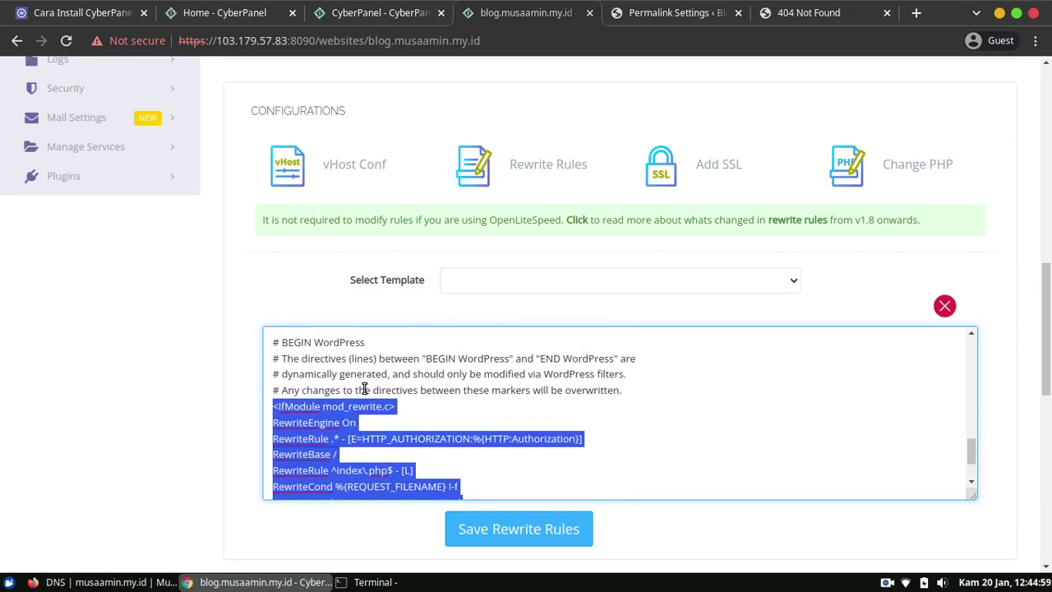
click(275, 342)
text(RewriteEngine On RewriteCond %{HTTPS} !=on RewriteRule ^/?(.*) https://%{SERVER_NAME}/$1 [R,L]  ### End CyberPanel Generated Rules.)
scroll(466, 418, down, 1)
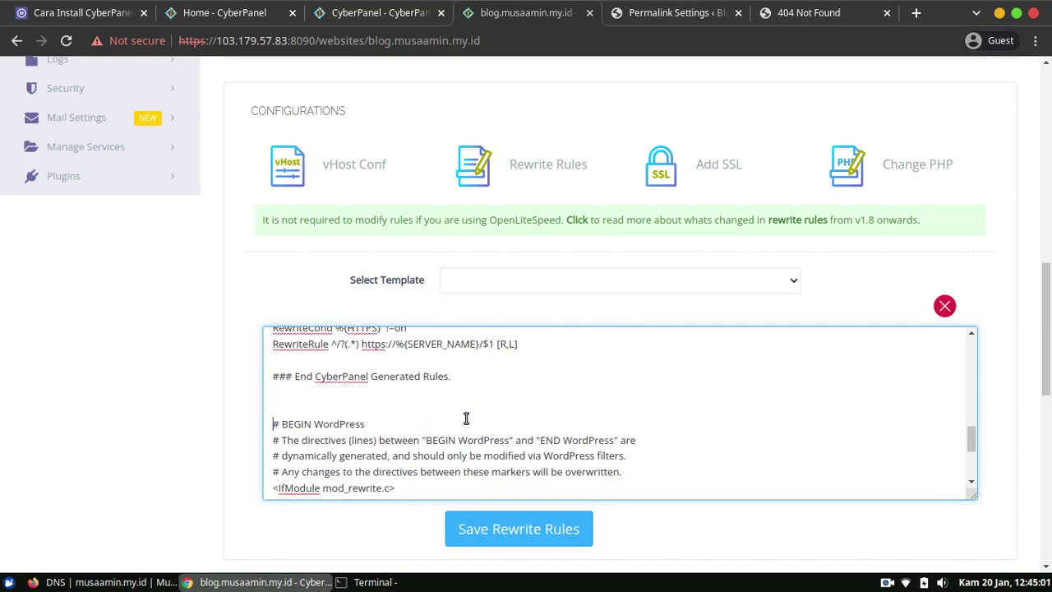
scroll(468, 421, down, 2)
key(ctrl+a)
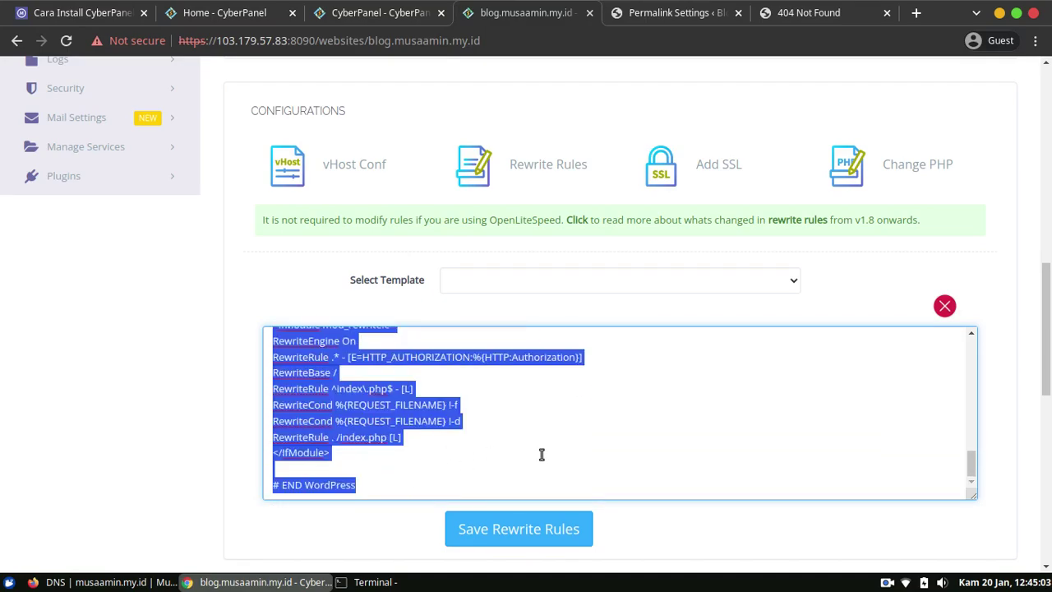
key(ctrl+v)
scroll(526, 439, up, 1)
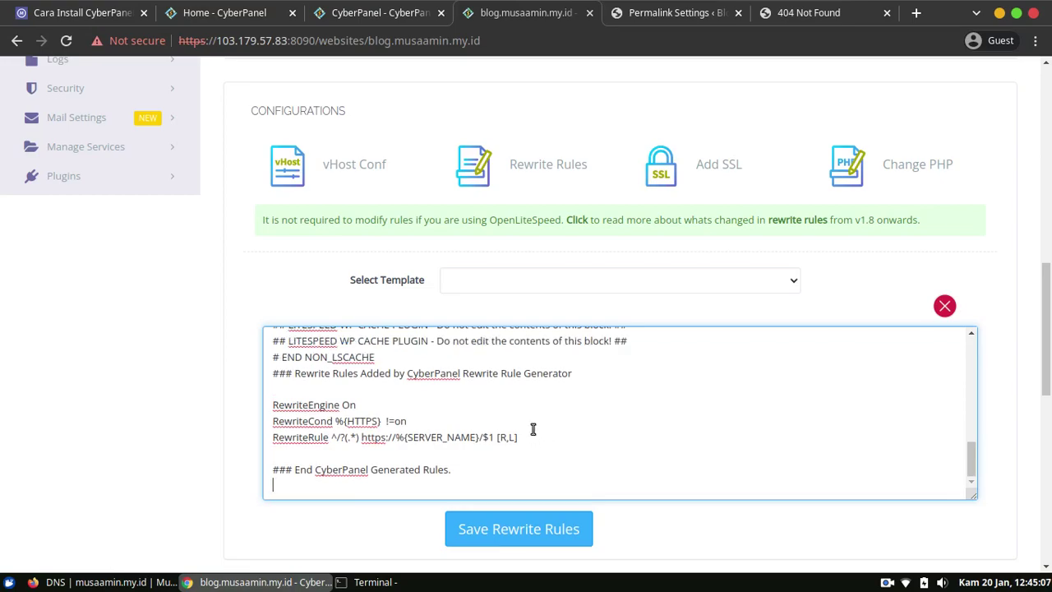
Paste the WordPress rules below the HTTPS redirect, removing the duplicate RewriteEngine On and old lines.
click(632, 440)
key(Return)
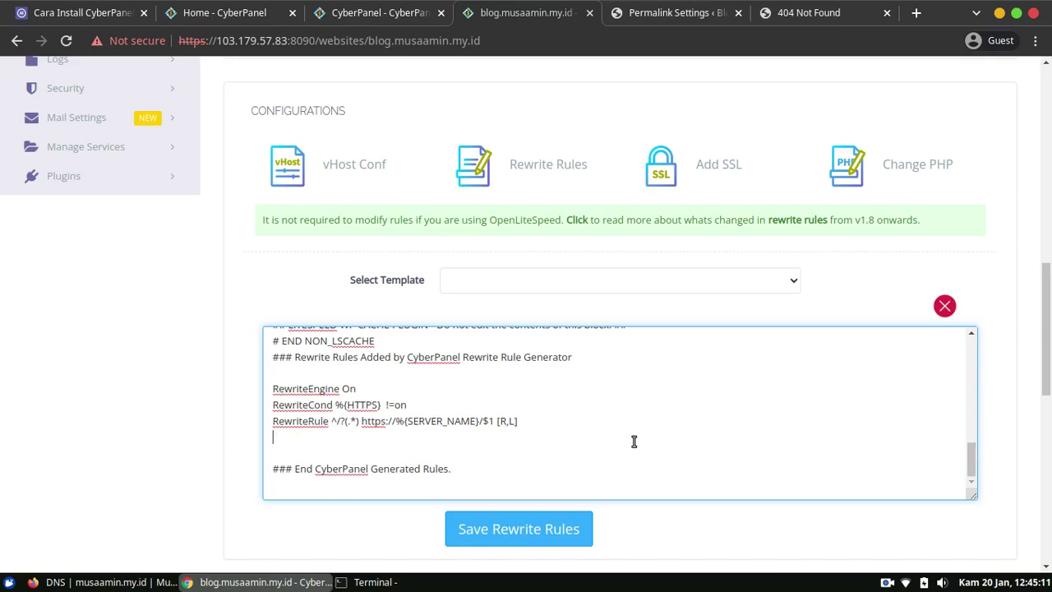
text(RewriteEngine On RewriteBase / RewriteRule ^/index.php$ - [L] # Notice the forward slash in this rule RewriteCond %{REQUEST_FILENAME} !-f RewriteCond %{REQUEST_FILENAME} !-d RewriteRule . /index.php [L])
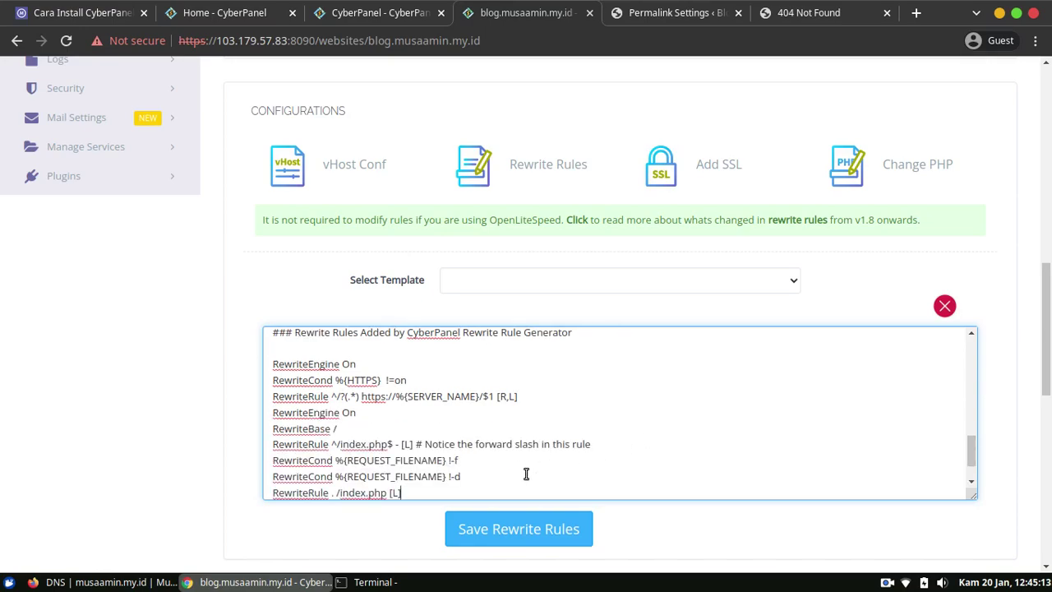
drag(359, 414, 224, 418)
key(Delete)
key(Delete)
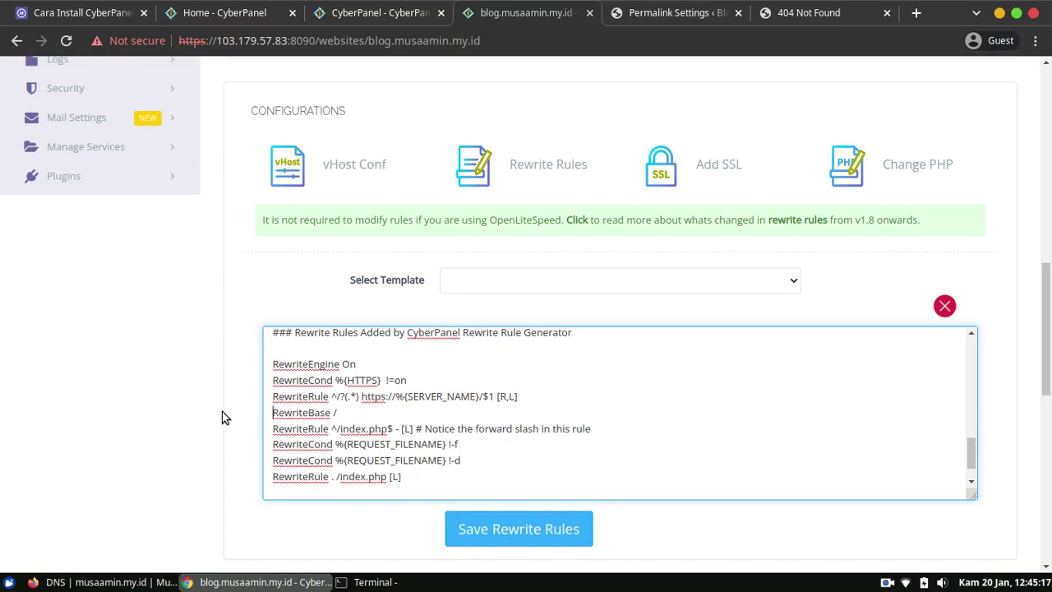
drag(426, 479, 191, 415)
key(ctrl+c)
key(Delete)
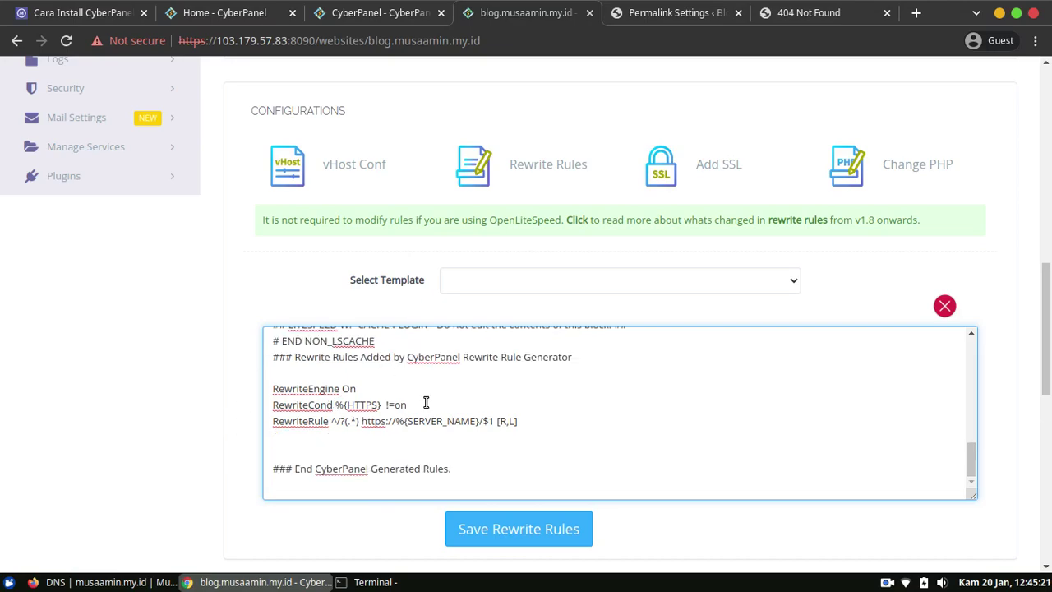
Insert the WordPress rewrite lines right after RewriteEngine On, verify with undo/redo, and save the rules.
click(395, 393)
key(Return)
key(ctrl+v)
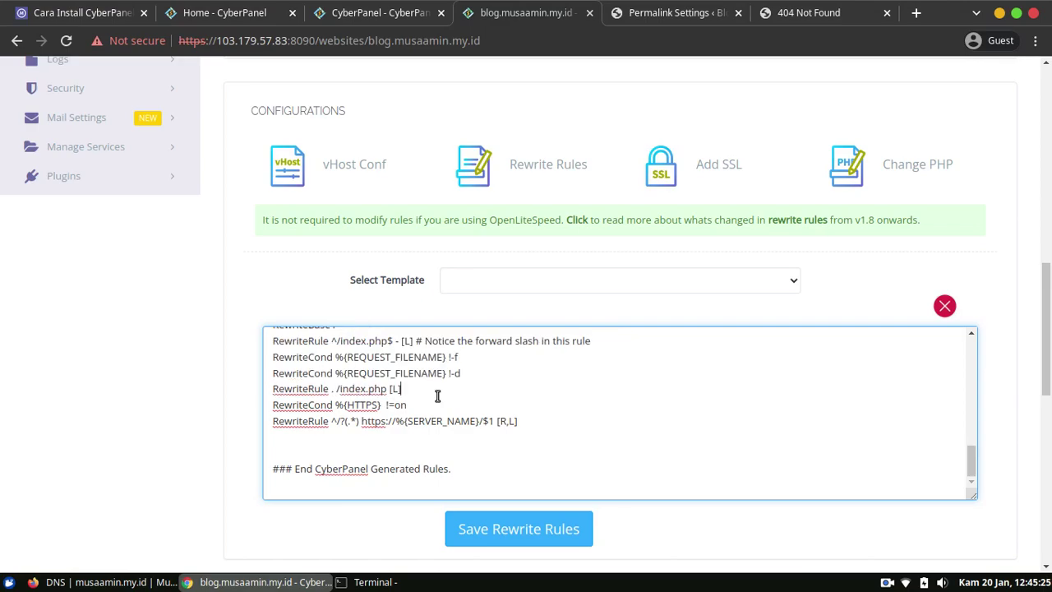
key(ctrl+z)
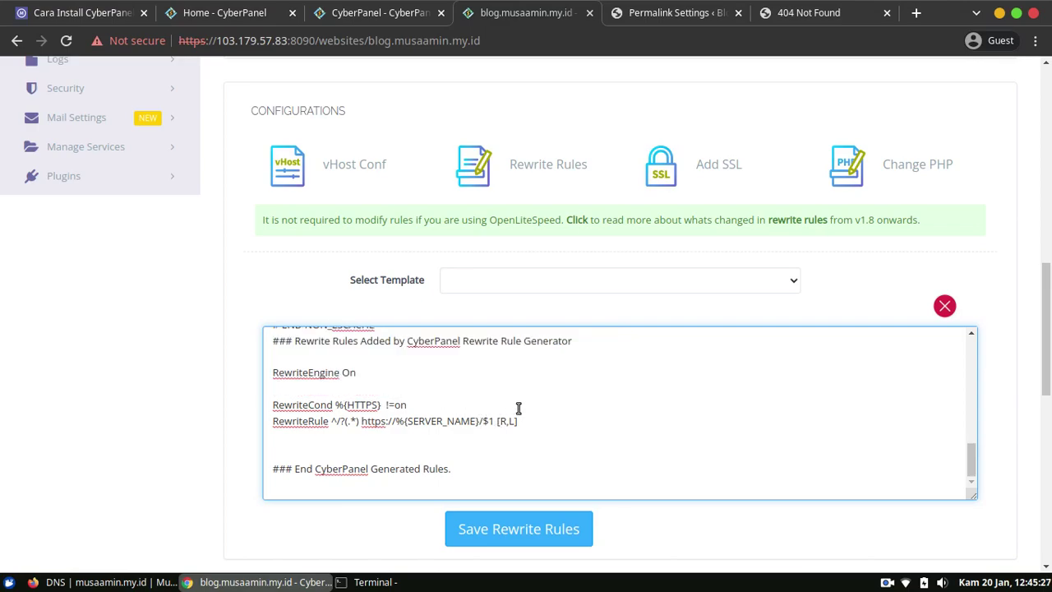
key(ctrl+z)
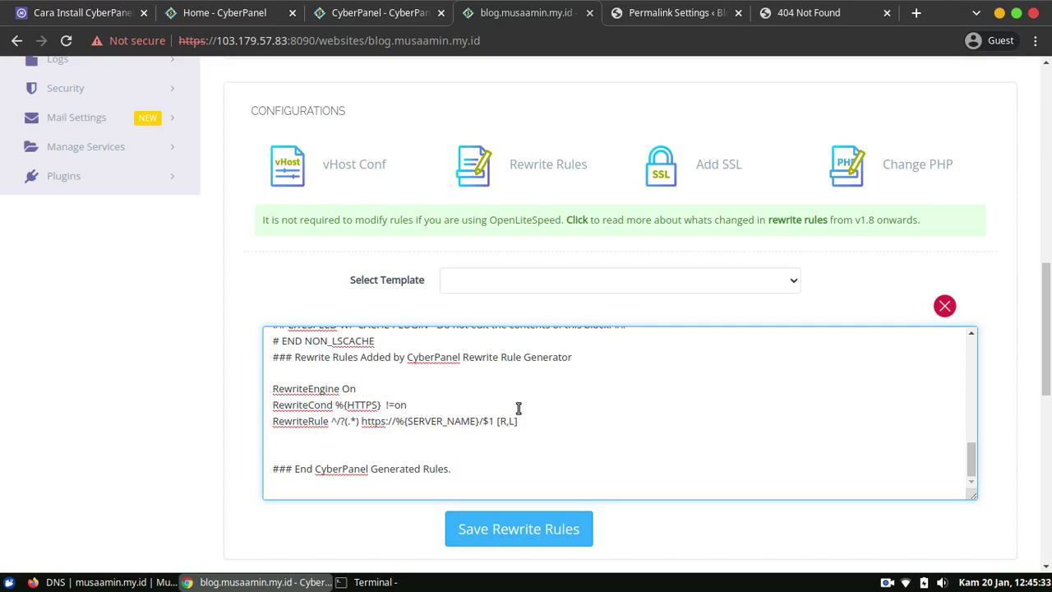
key(ctrl+shift+z)
key(ctrl+shift+z)
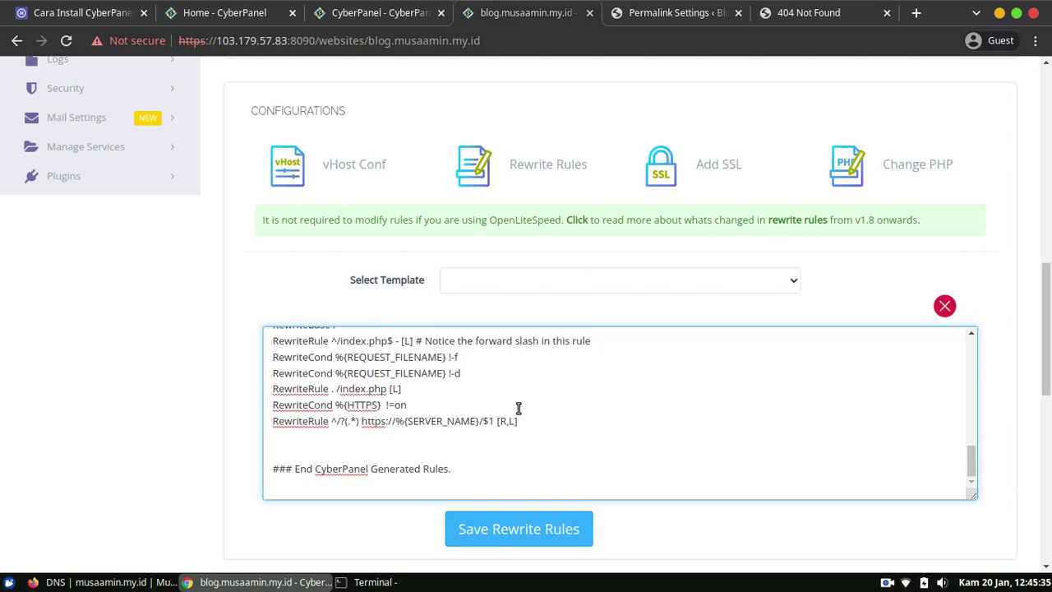
scroll(519, 408, up, 1)
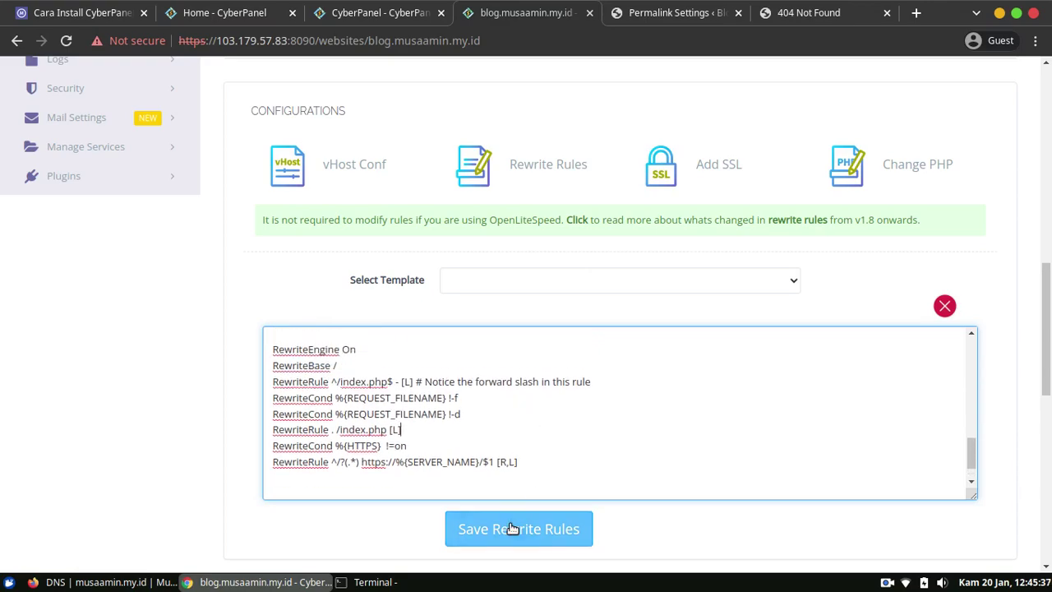
click(512, 530)
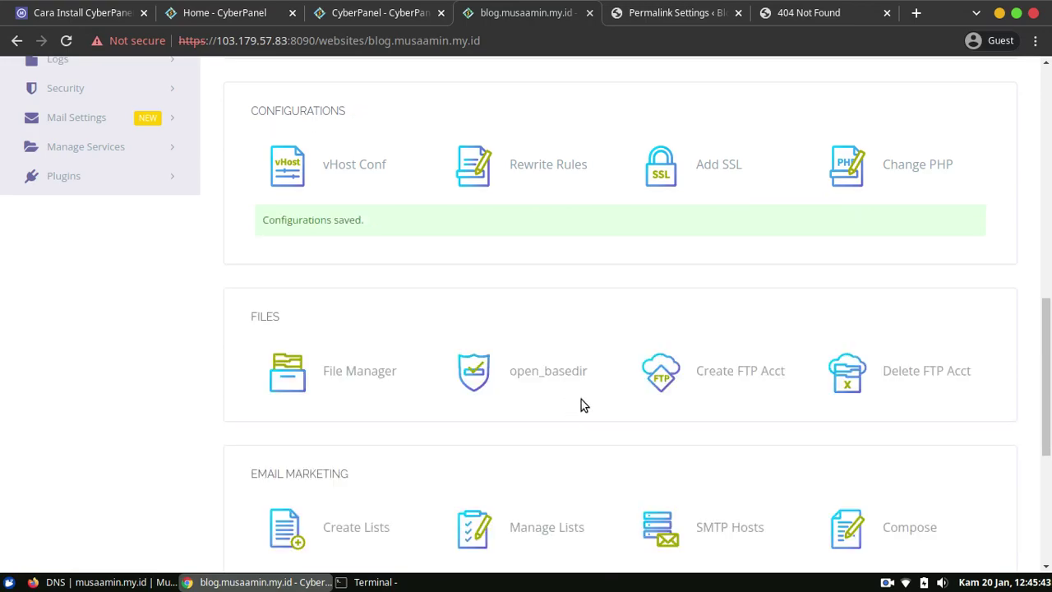
Reload blog.musaamin.my.id/hello-world/ to confirm the post now loads instead of a 404.
click(801, 10)
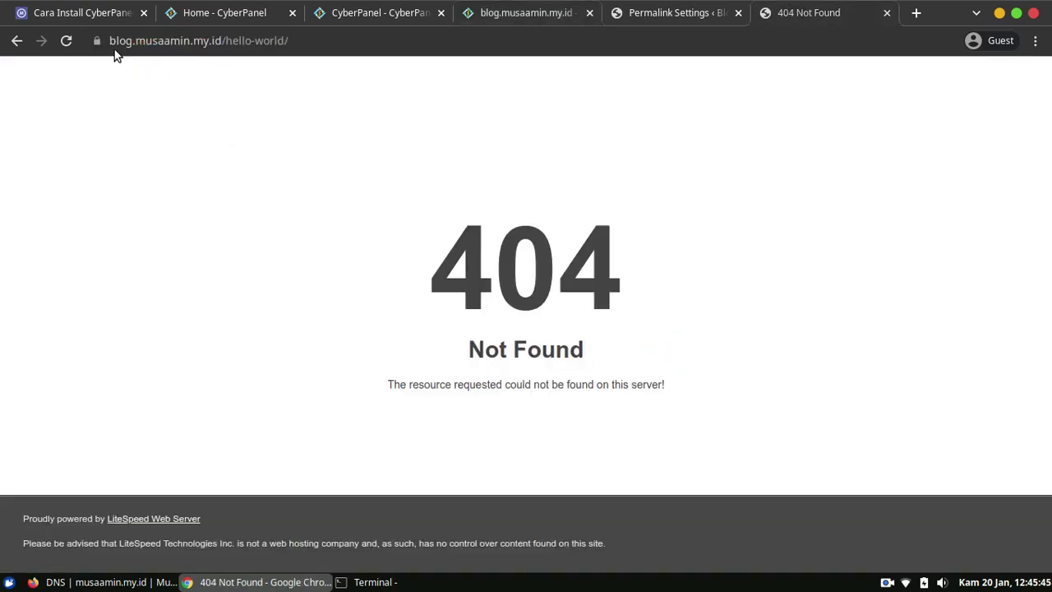
click(65, 45)
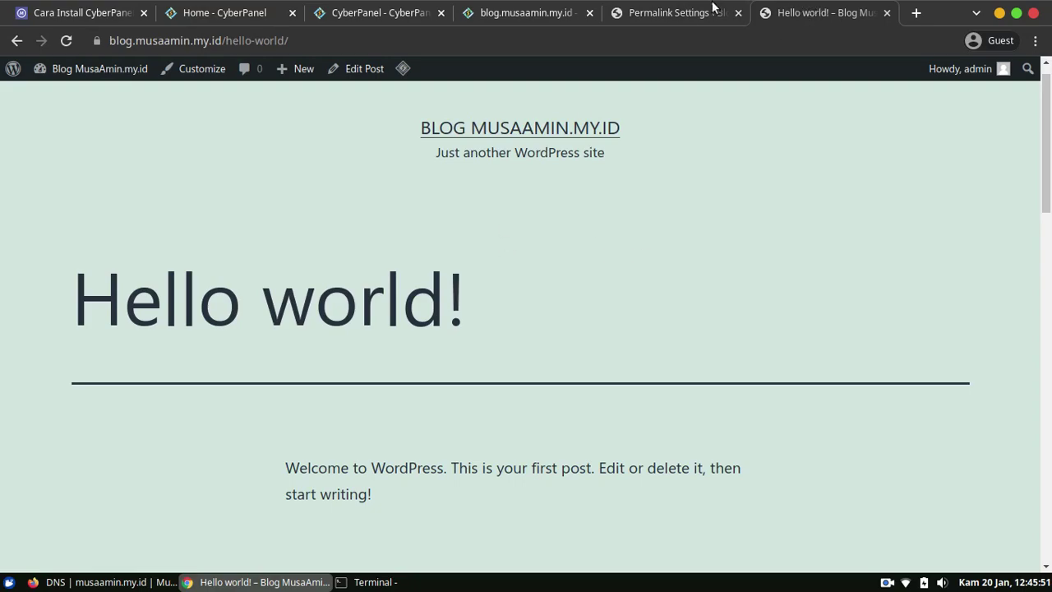
click(374, 15)
click(525, 9)
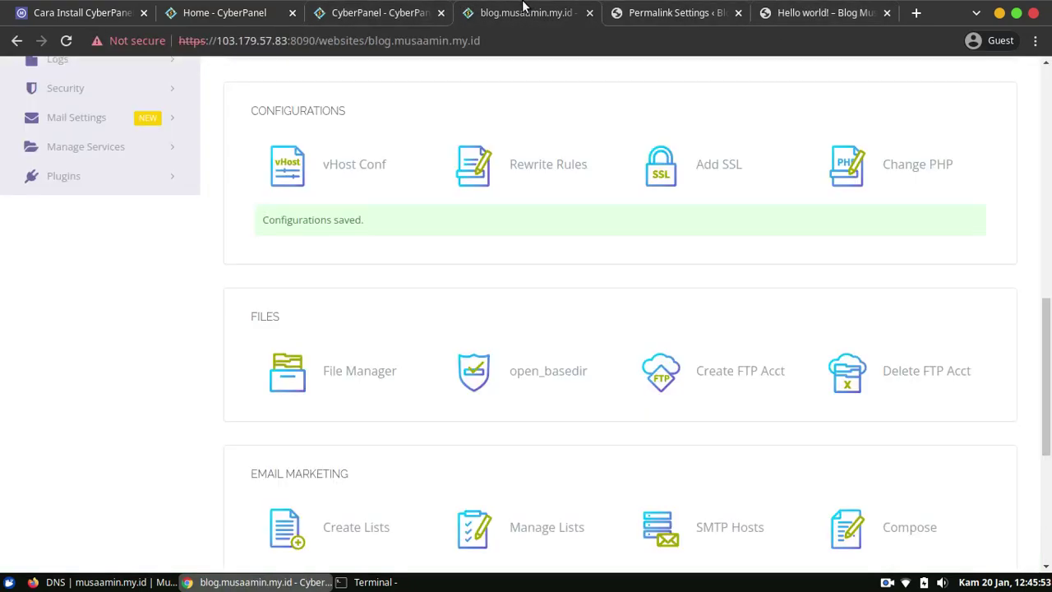
Recheck the saved WordPress rewrite lines in the site's Rewrite Rules, then go to Permalink Settings.
click(548, 168)
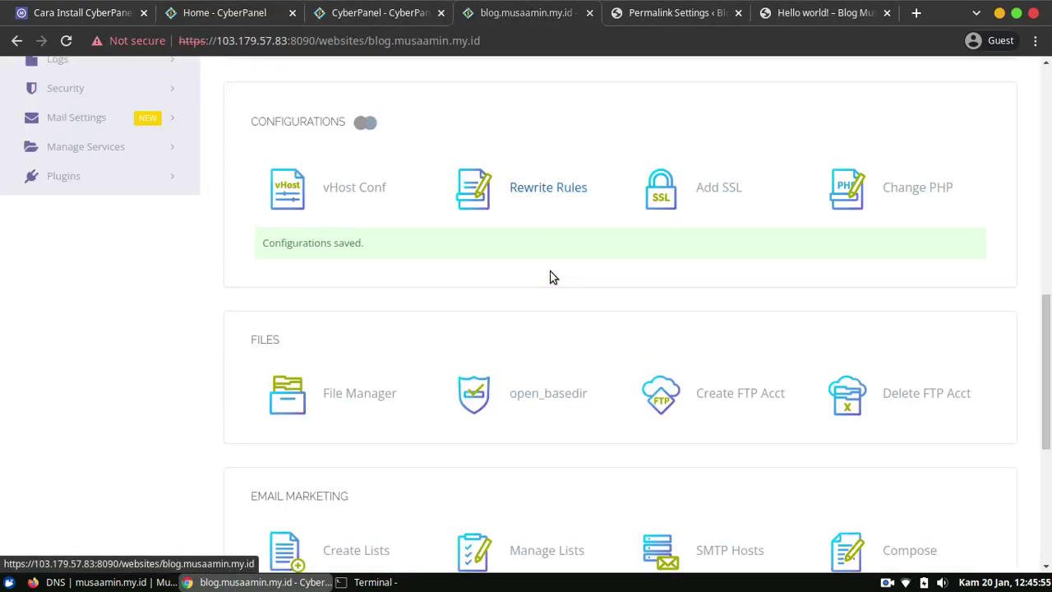
scroll(559, 340, down, 1)
scroll(527, 471, up, 1)
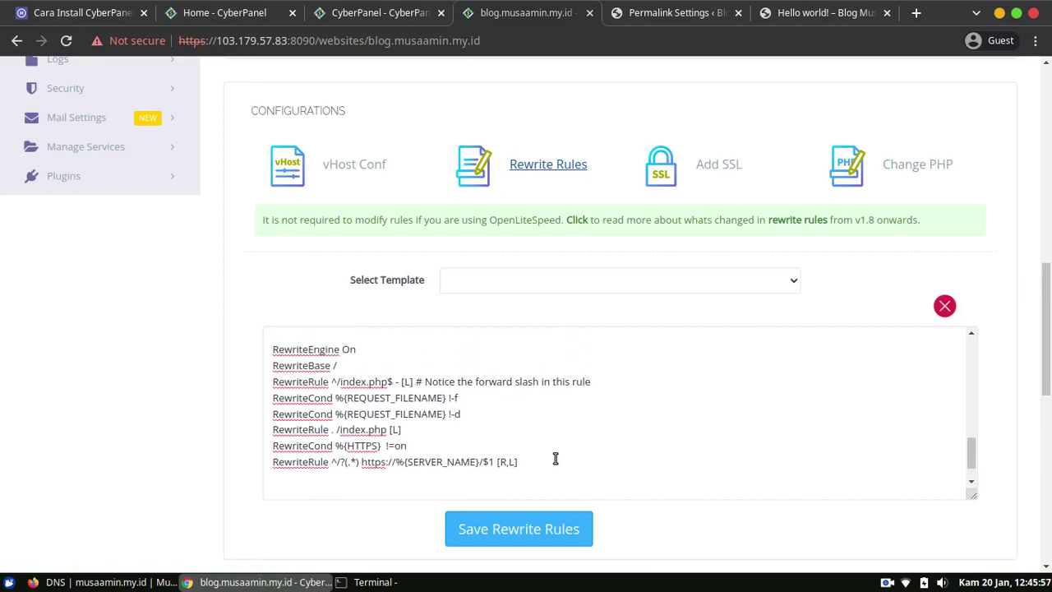
drag(971, 460, 971, 455)
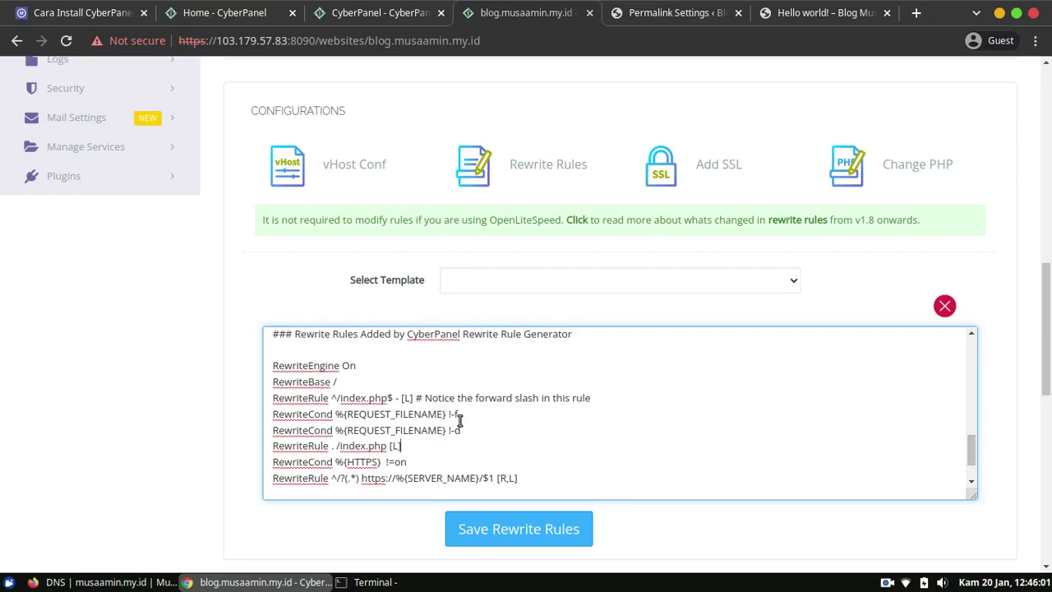
drag(414, 444, 242, 371)
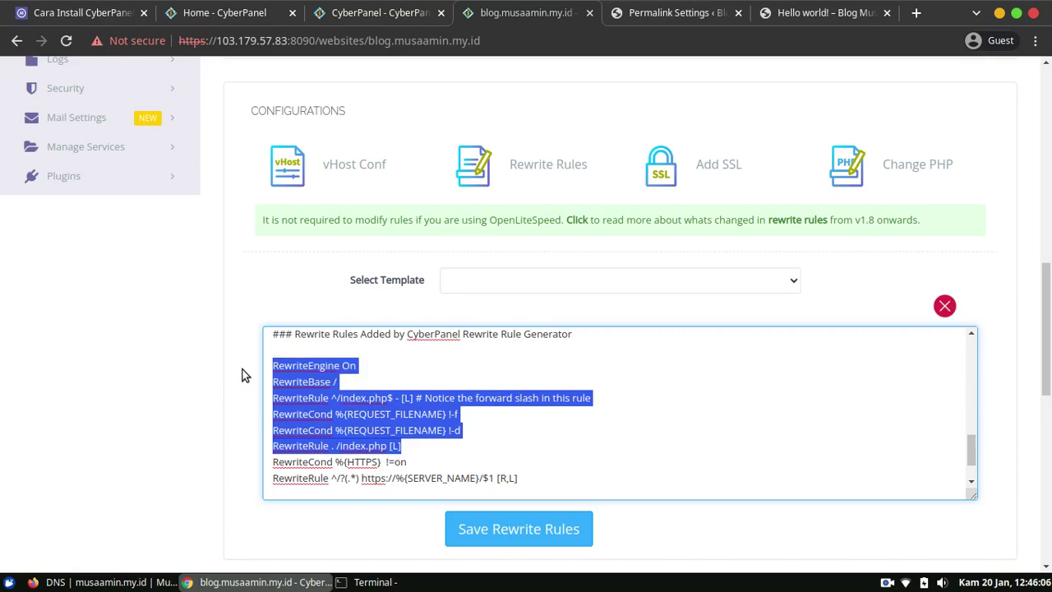
click(479, 444)
scroll(956, 306, down, 2)
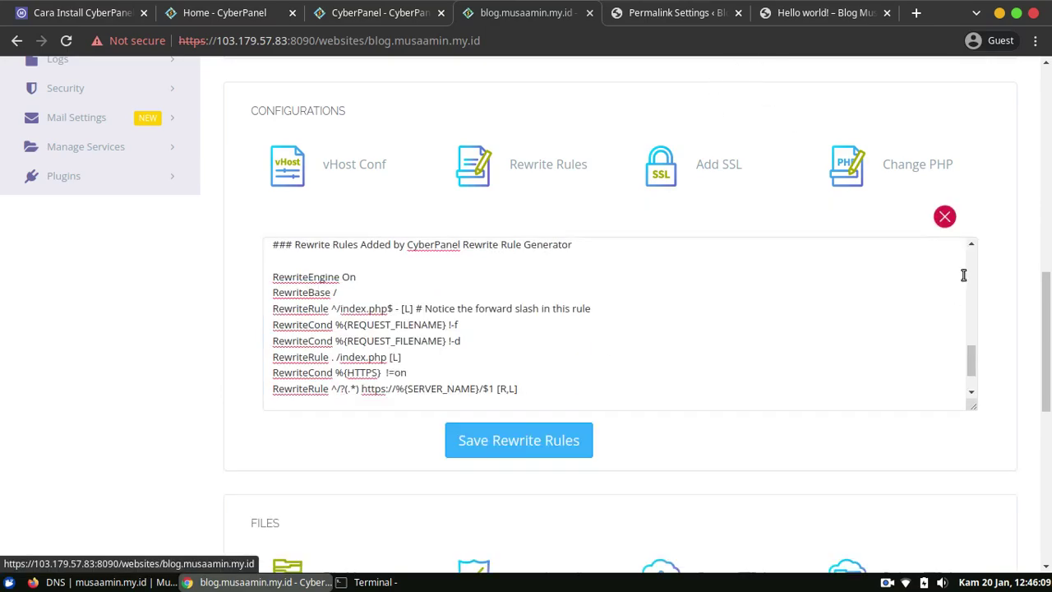
drag(1048, 375, 1049, 280)
click(814, 12)
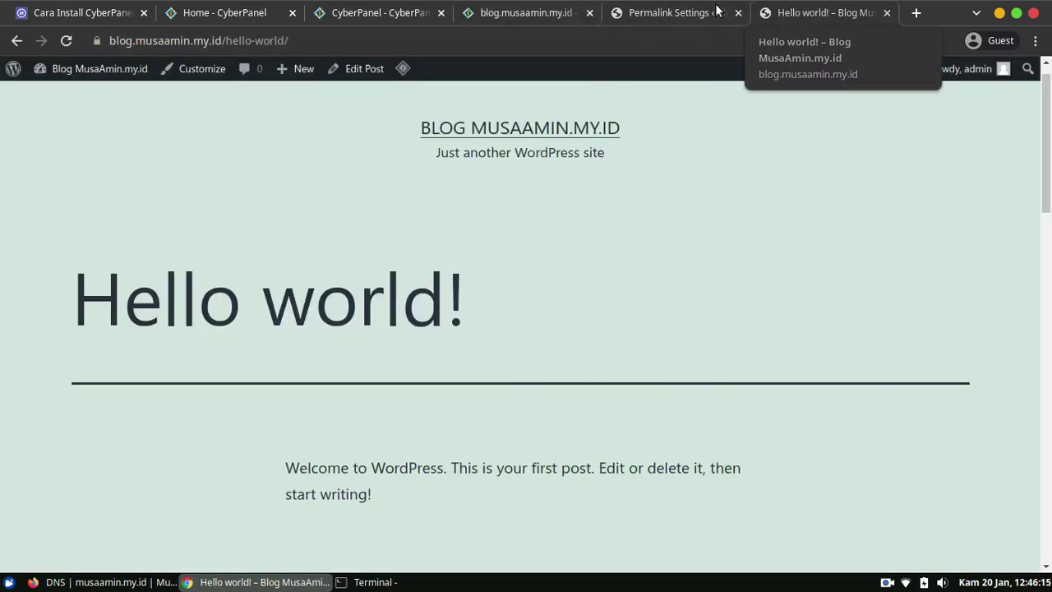
click(688, 12)
Delete the Twenty Twenty theme from Appearance > Themes.
mouse_move(49, 252)
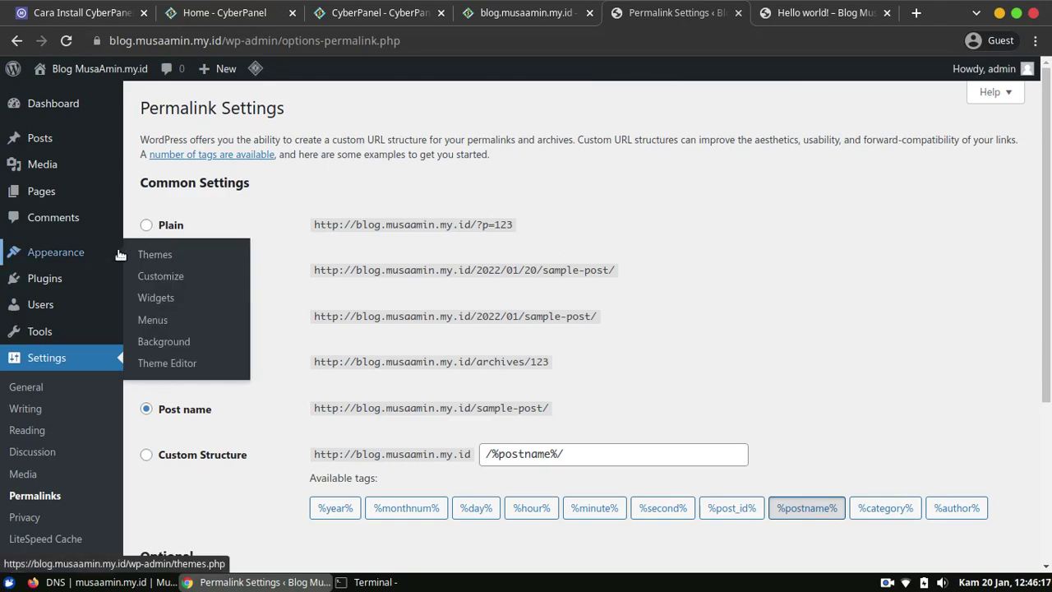
click(172, 259)
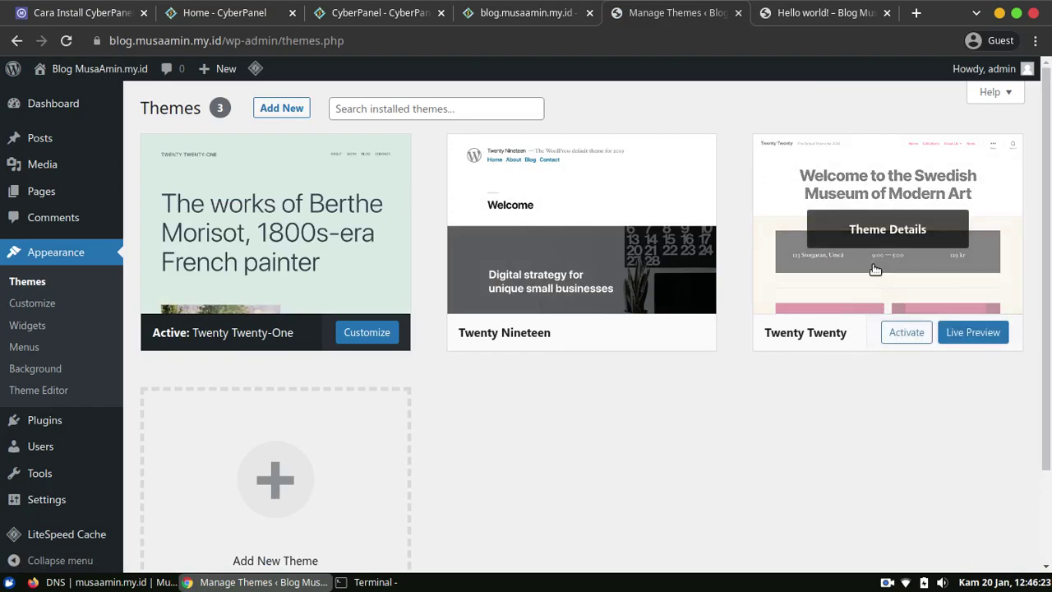
click(887, 234)
scroll(816, 468, down, 3)
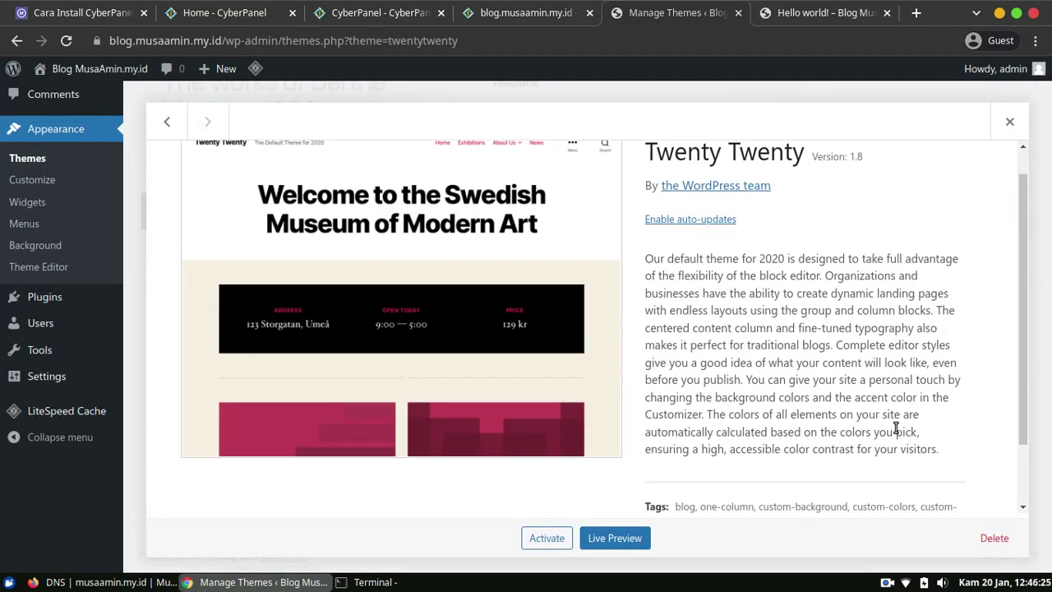
click(994, 538)
click(658, 167)
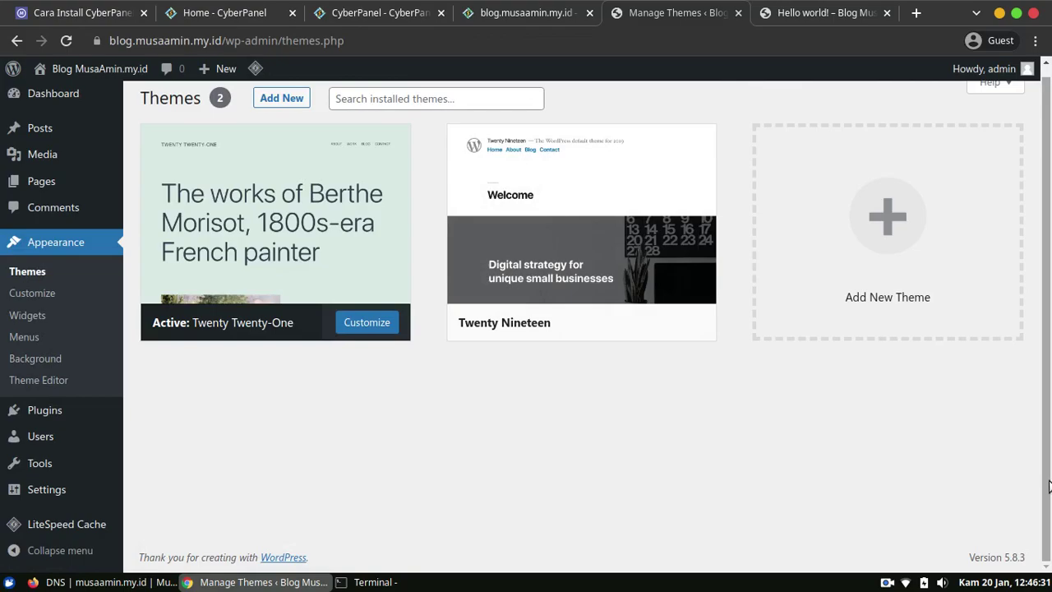
Delete the Twenty Nineteen theme and install the Astra theme from Add New.
scroll(1049, 486, up, 1)
click(622, 273)
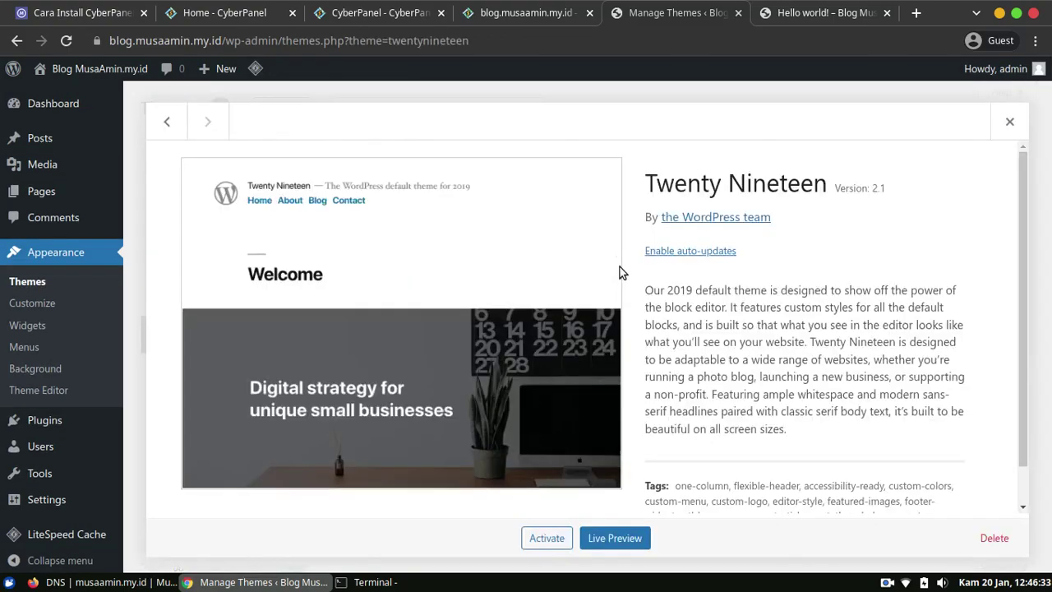
click(994, 538)
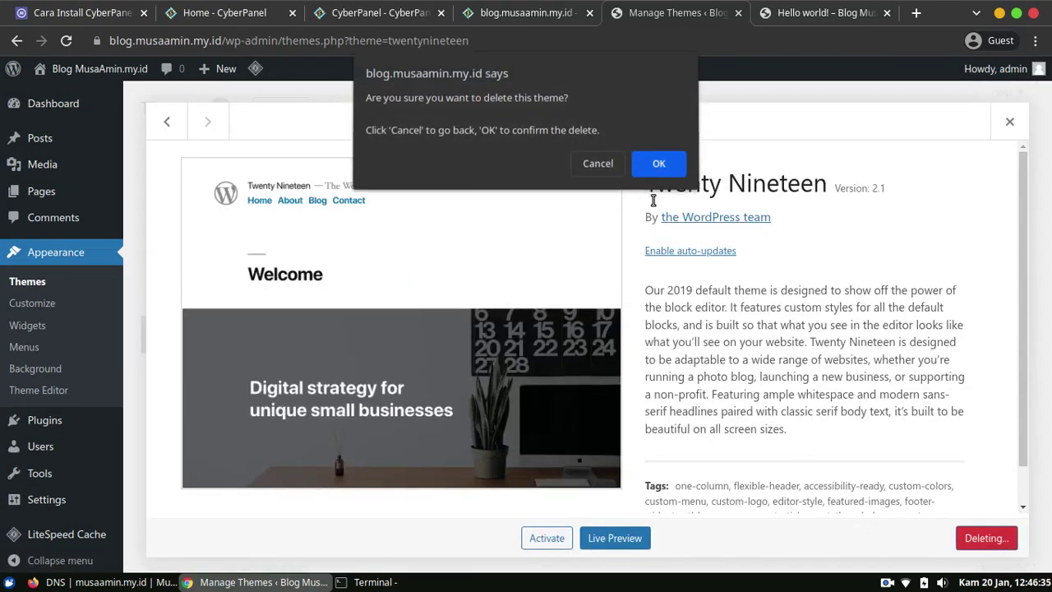
click(659, 162)
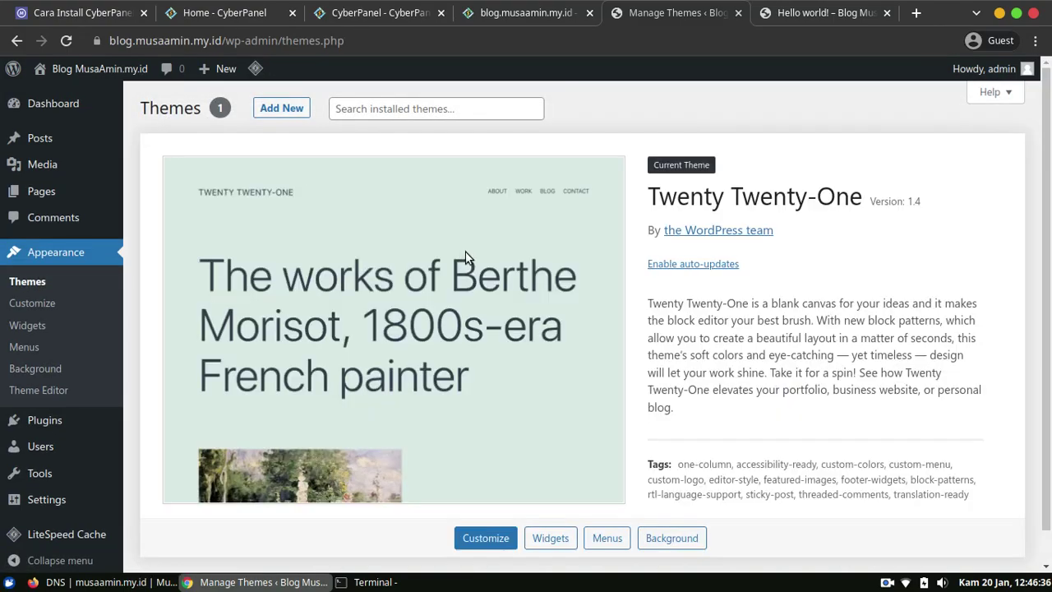
click(291, 112)
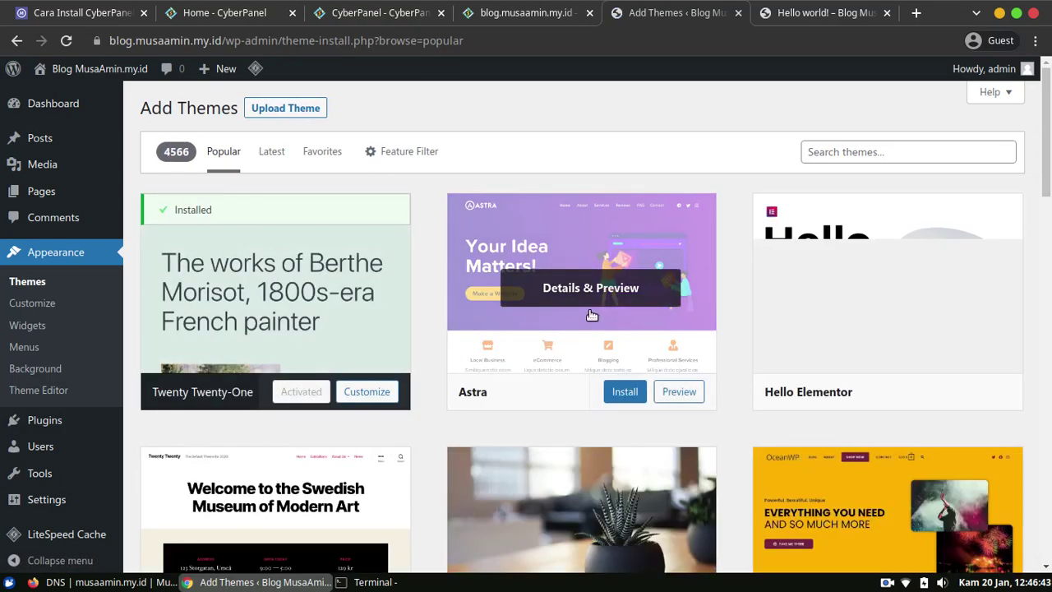
click(633, 389)
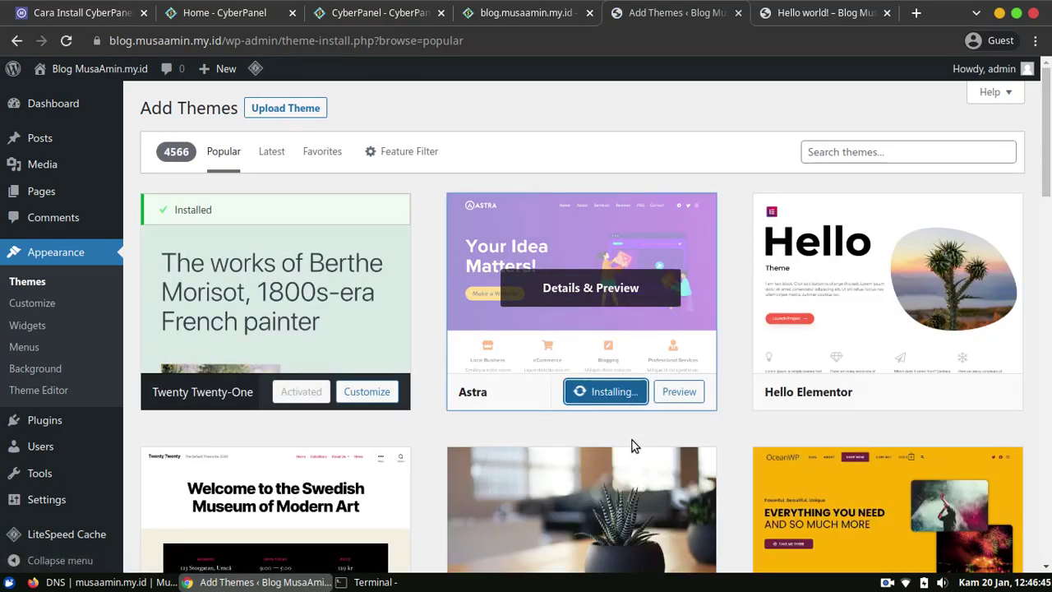
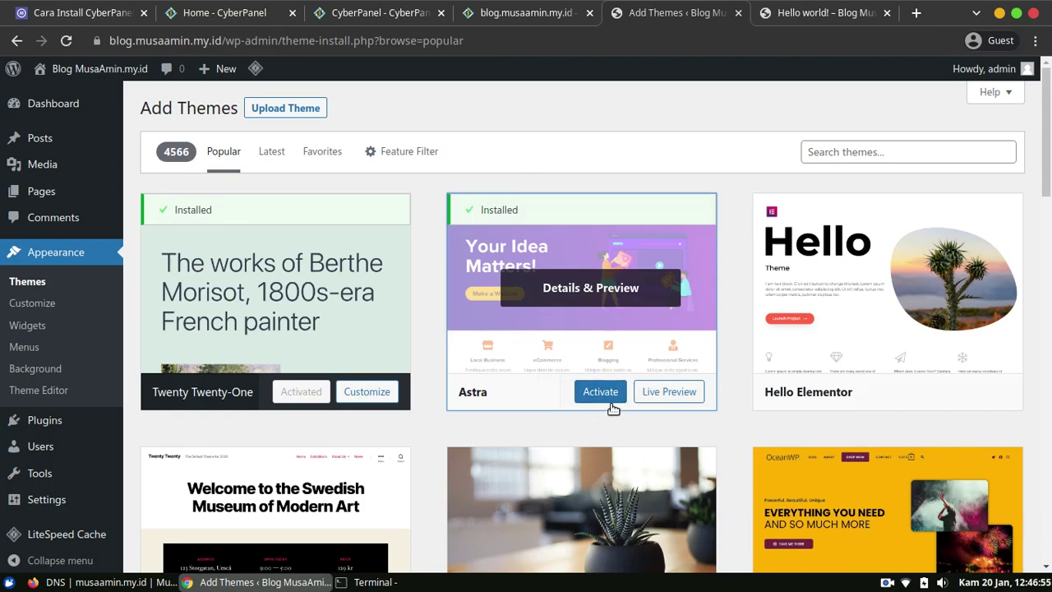
Activate the Astra theme and load the blog home page to see its new Astra layout.
click(601, 392)
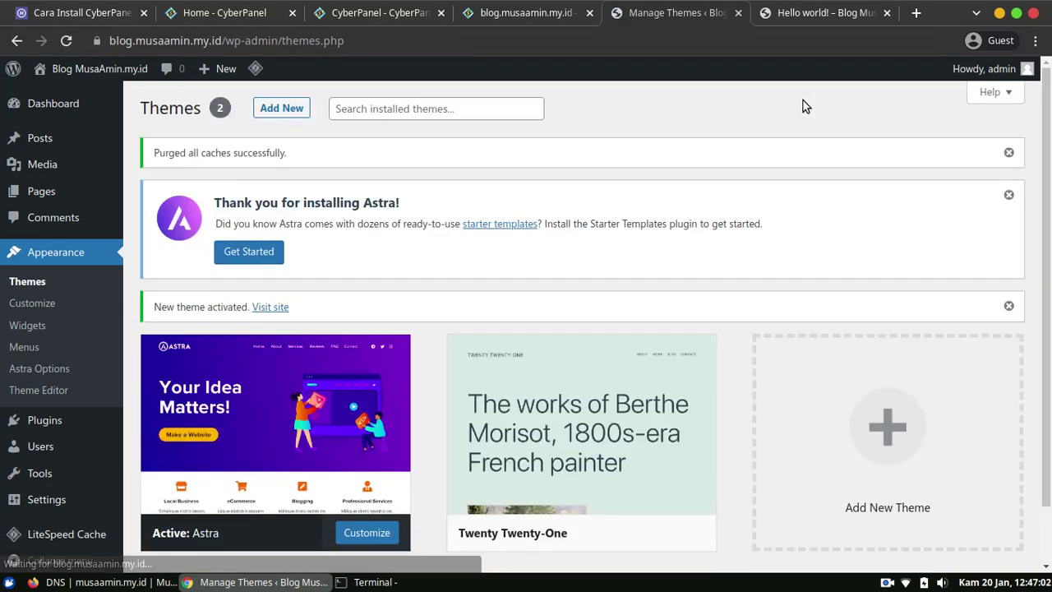
click(825, 12)
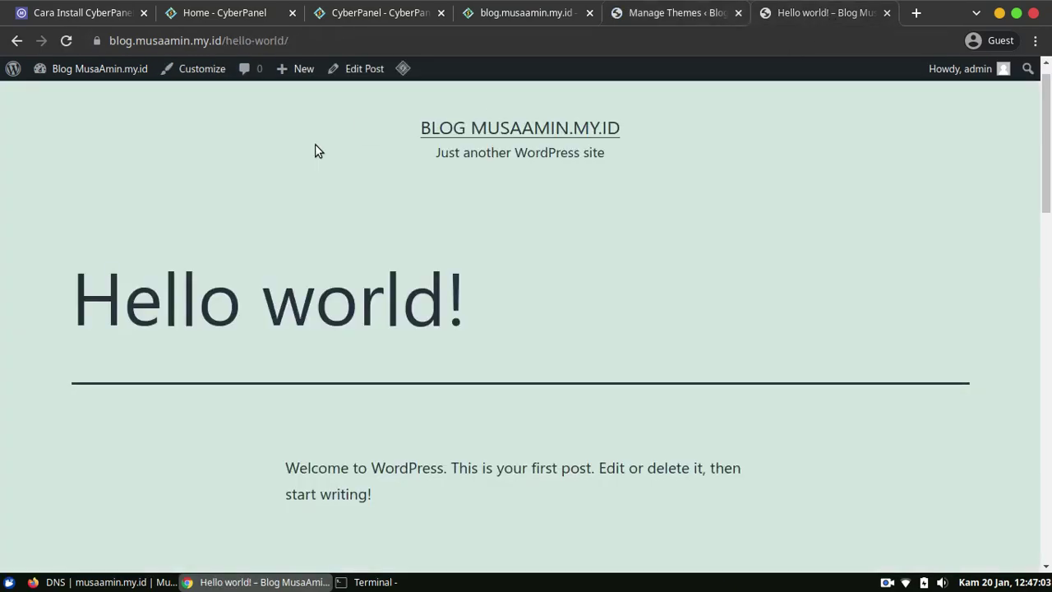
click(471, 123)
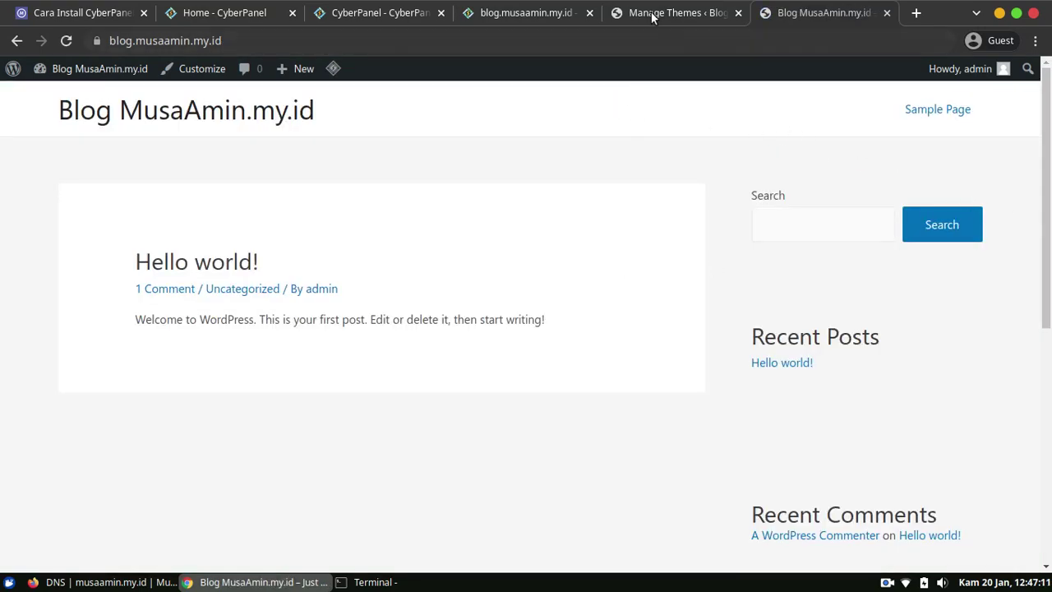
click(374, 12)
In CyberPanel, list the databases for the domain blog.musaamin.my.id.
click(538, 10)
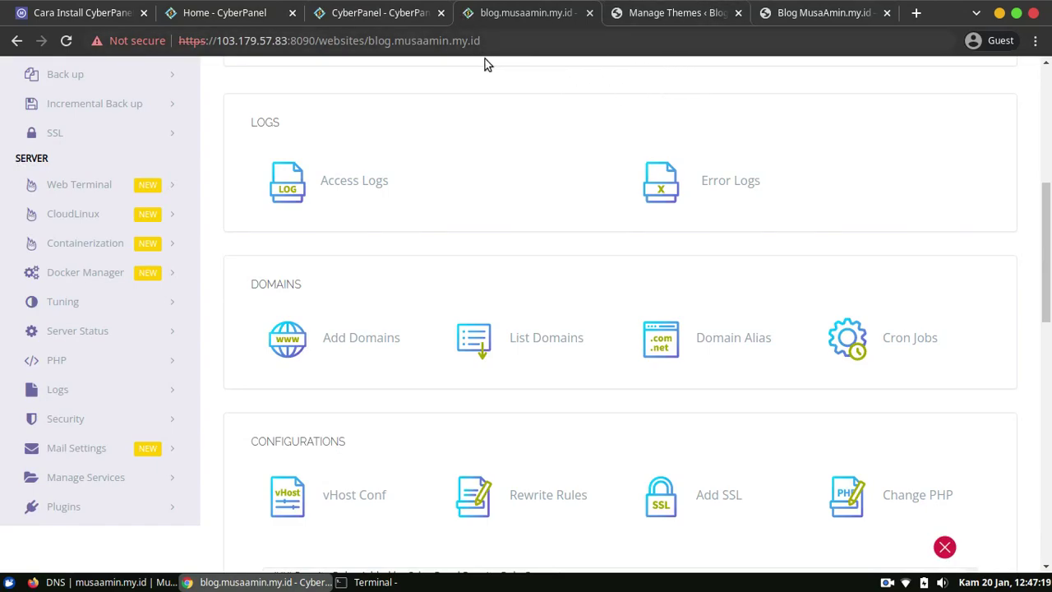
drag(1048, 285, 1049, 216)
drag(1048, 220, 955, 131)
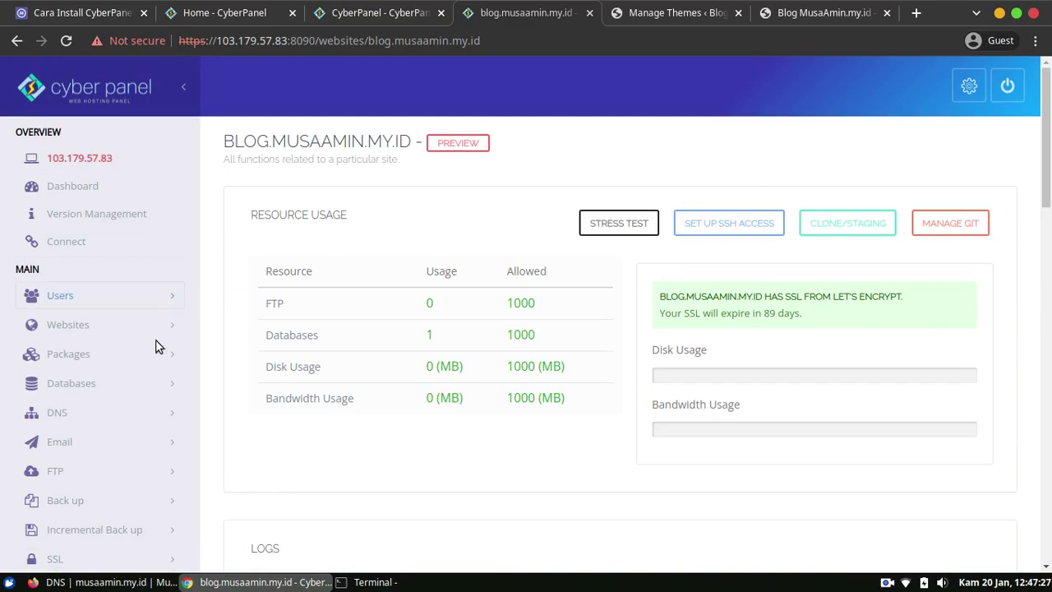
click(112, 386)
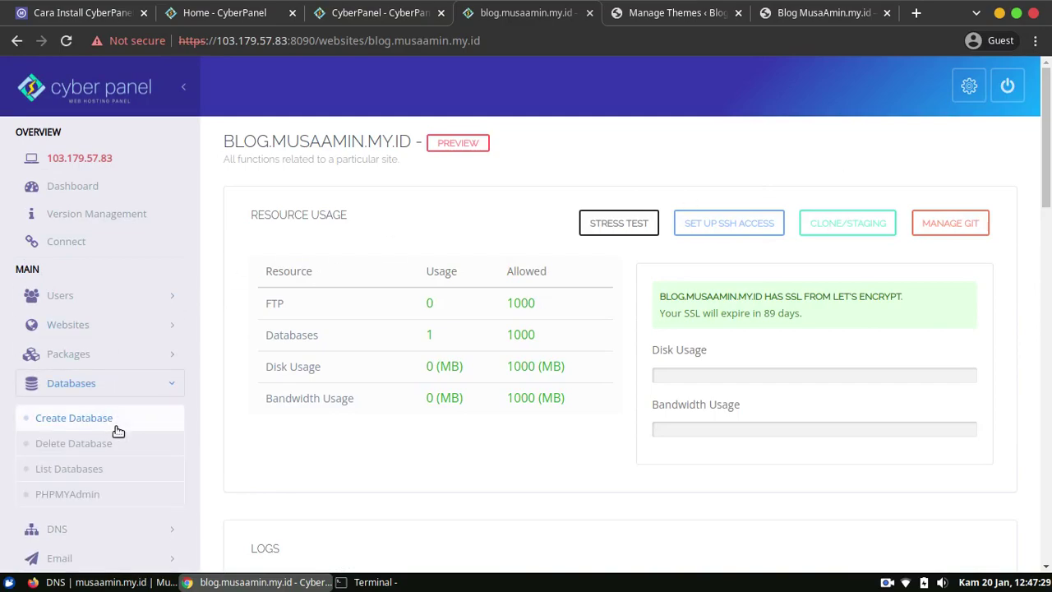
click(100, 471)
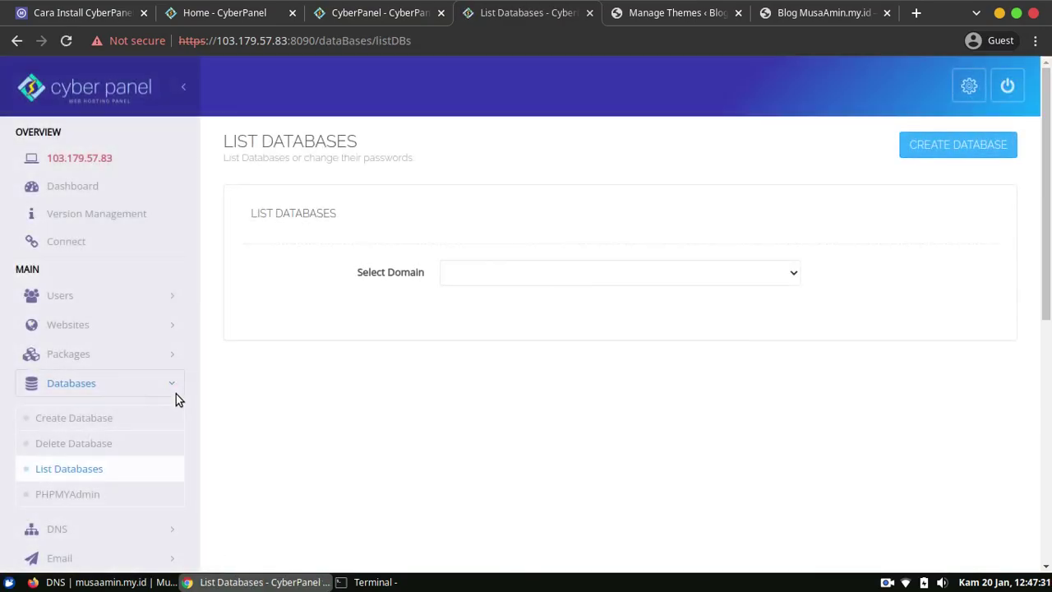
click(457, 273)
click(476, 307)
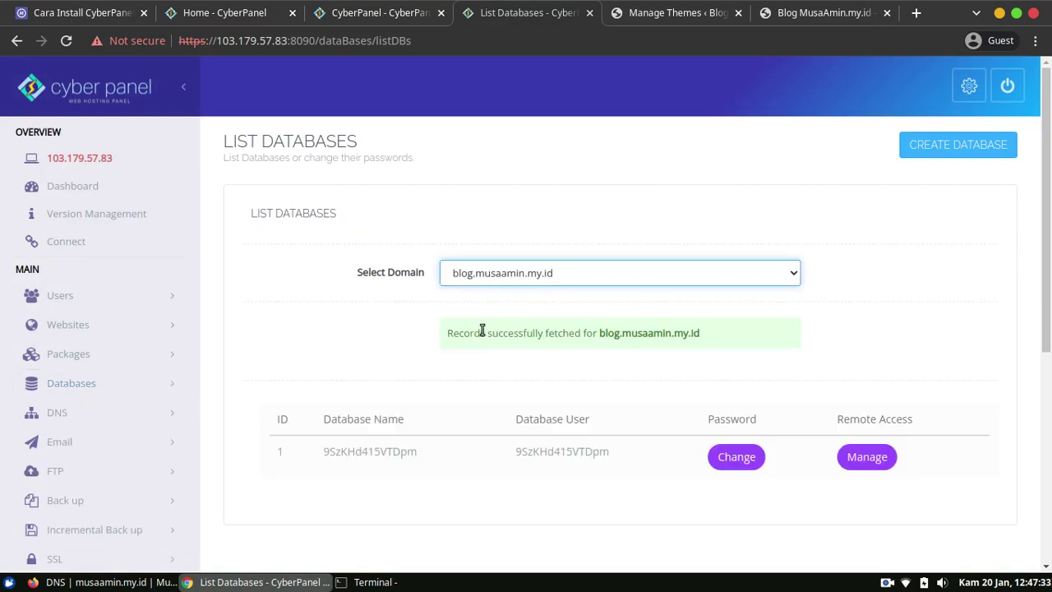
click(861, 462)
click(841, 368)
Open Databases > PHPMYAdmin and log into phpMyAdmin with Access Now.
scroll(94, 340, down, 1)
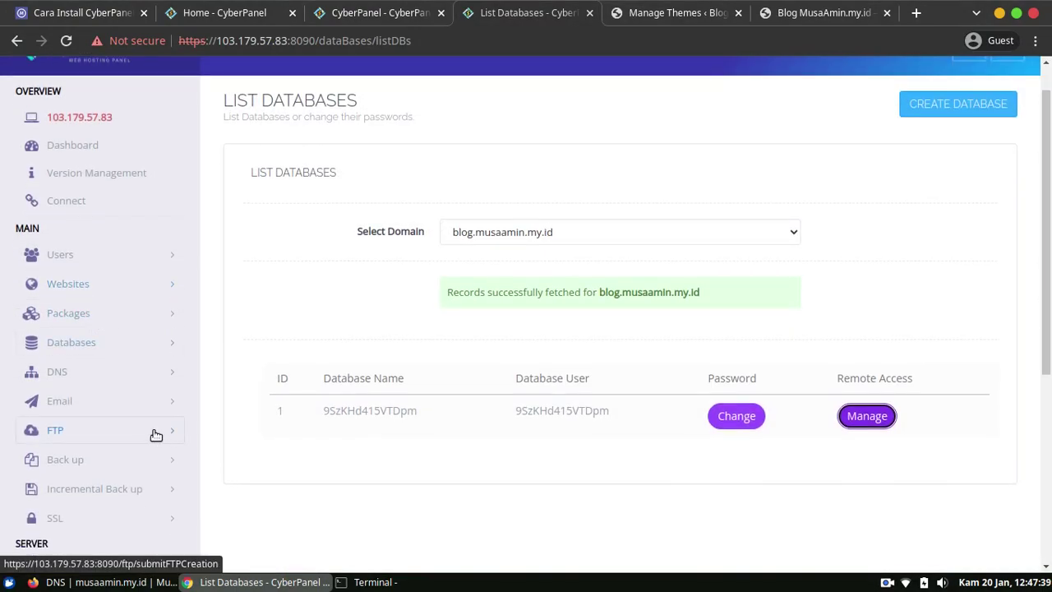
click(115, 350)
click(98, 453)
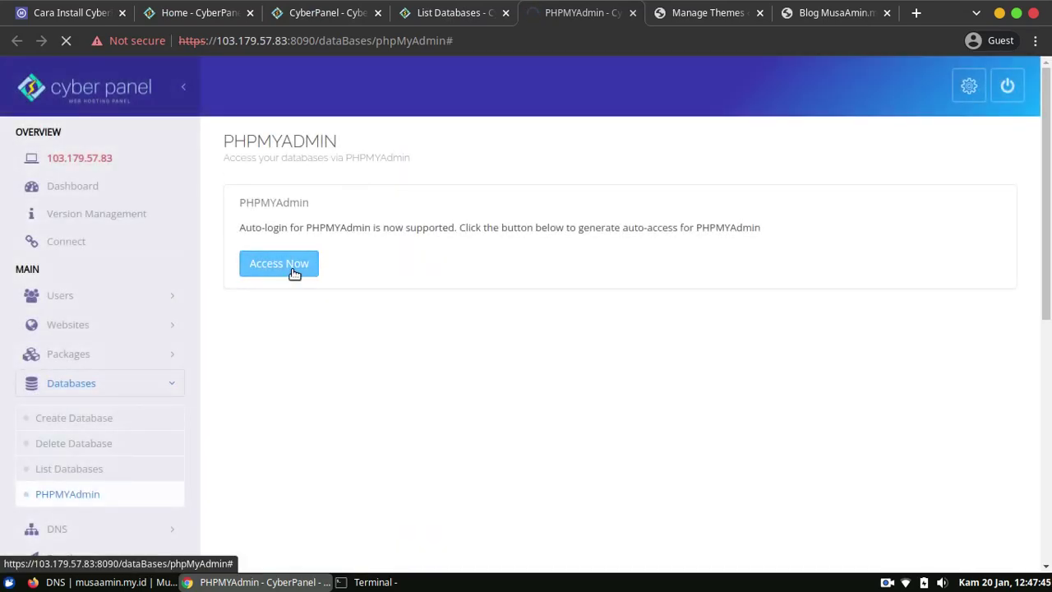
click(293, 269)
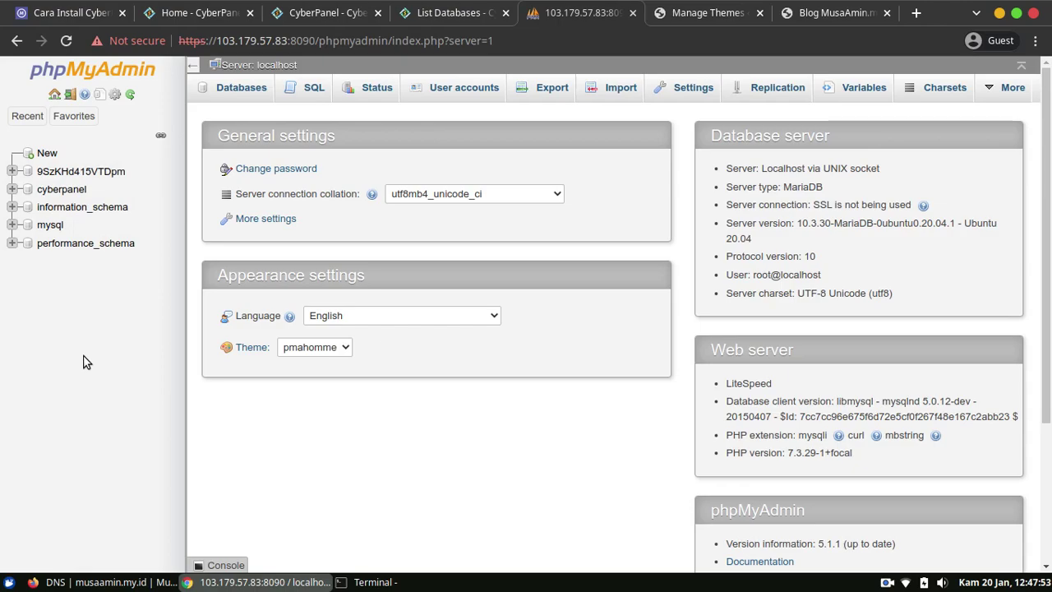
Browse the WordPress database's wp_options table to check siteurl and home, then return to the blog.
click(62, 174)
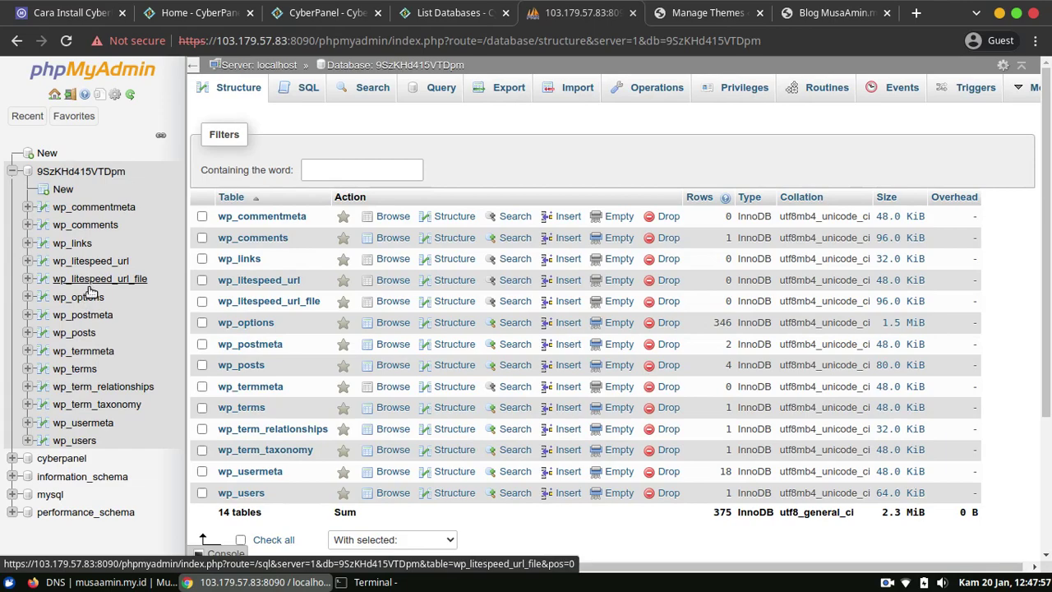
click(82, 297)
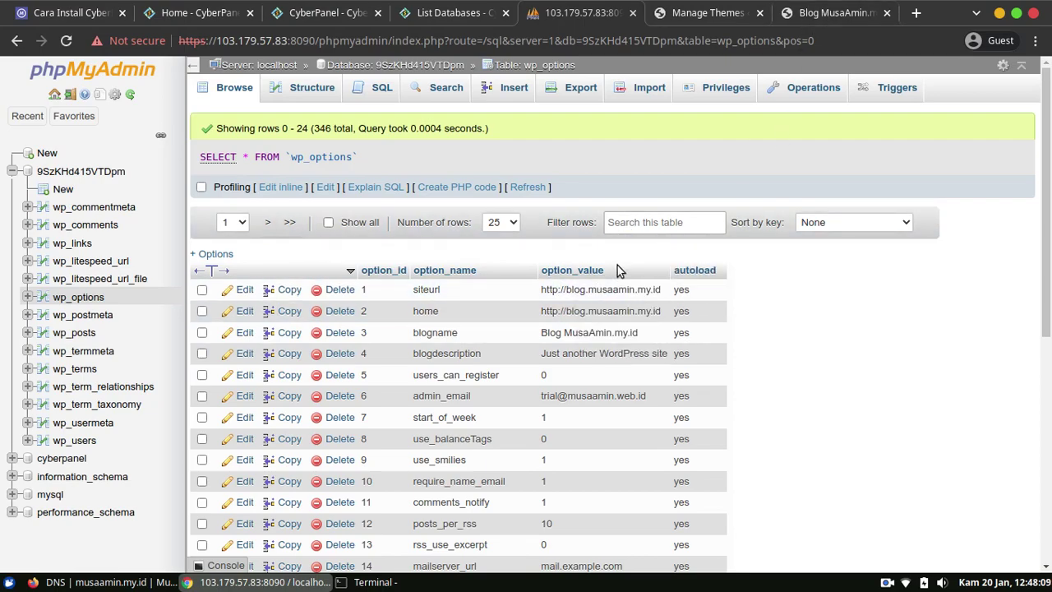
click(834, 11)
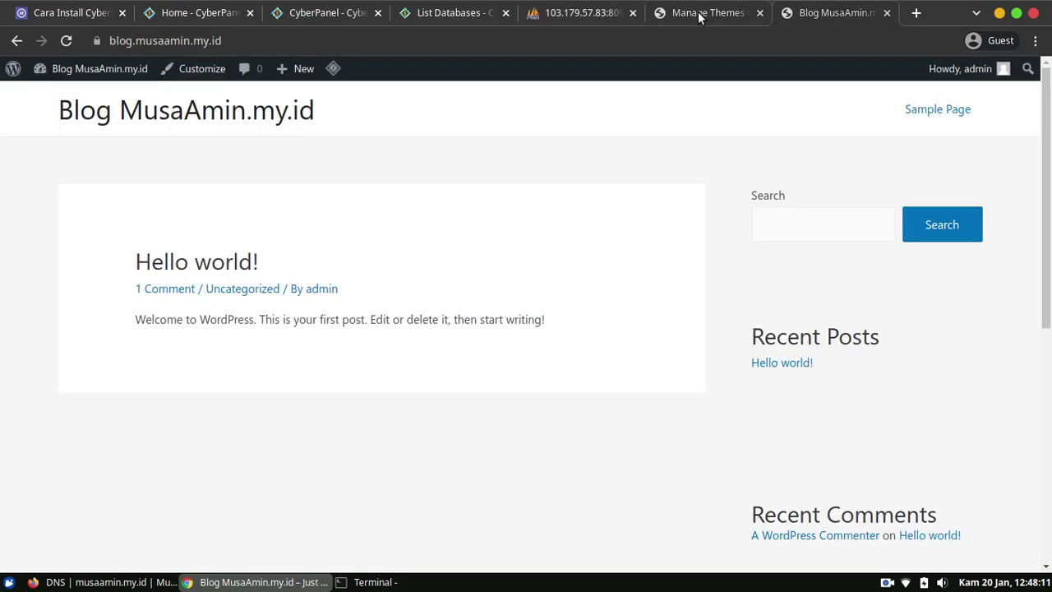
Change the WordPress Address and Site Address in General Settings to https and save.
click(699, 13)
scroll(73, 493, down, 1)
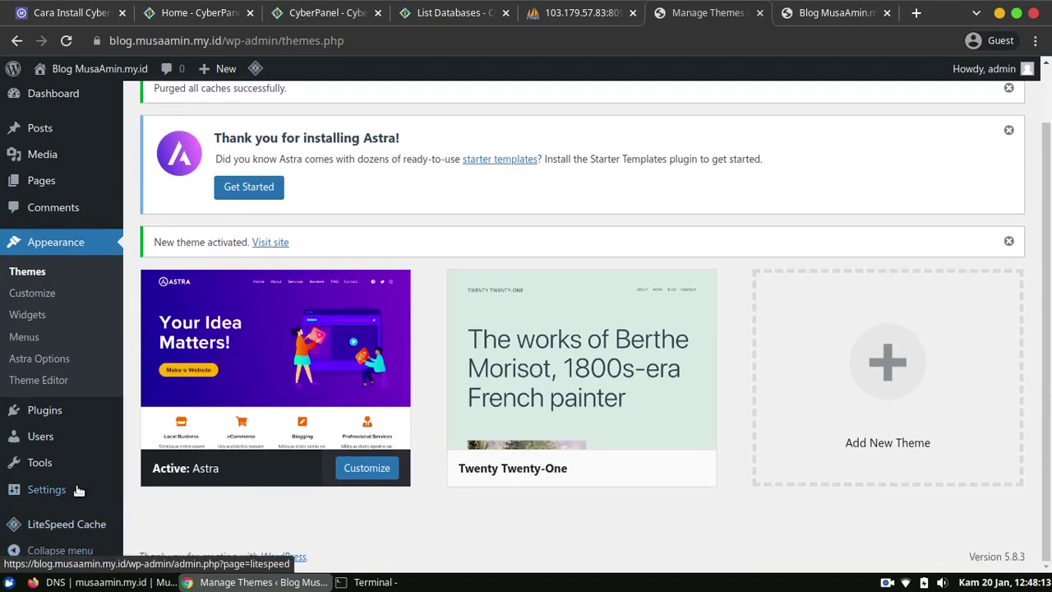
mouse_move(78, 491)
click(179, 344)
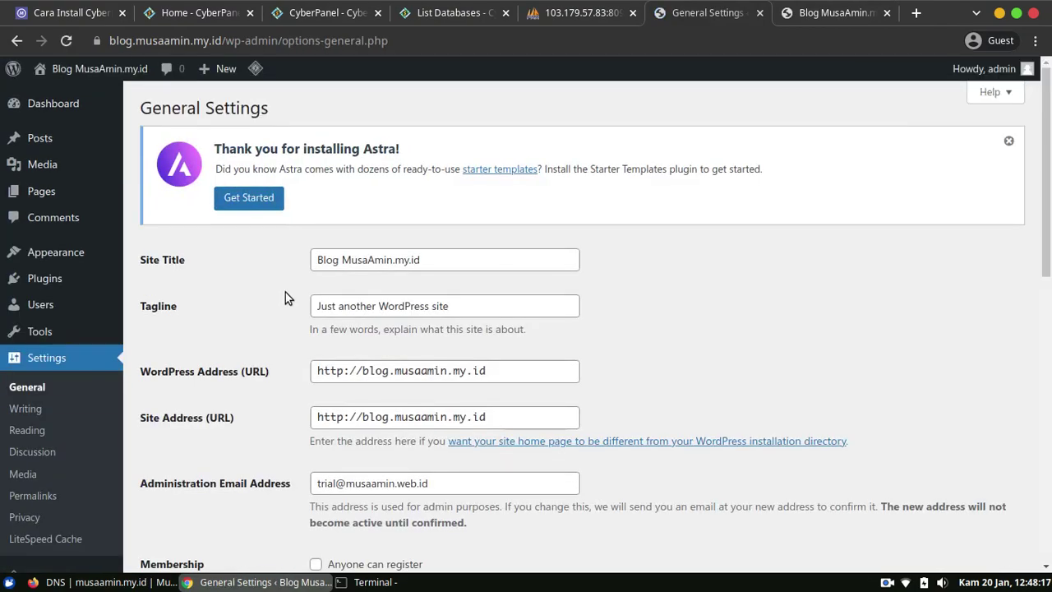
click(343, 370)
text(s)
click(343, 417)
text(s)
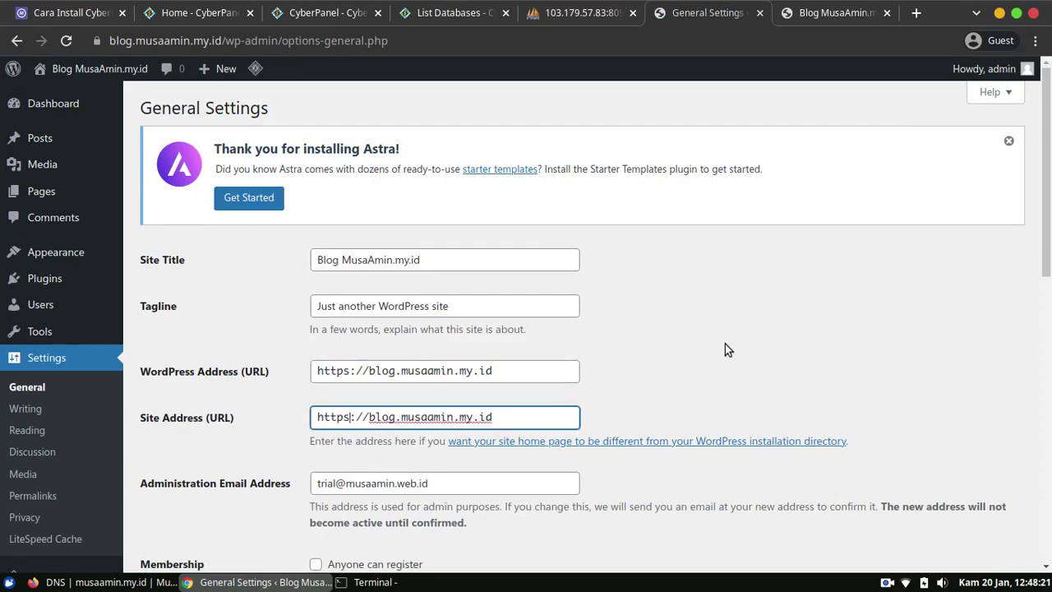
click(1008, 140)
scroll(226, 534, down, 10)
click(164, 502)
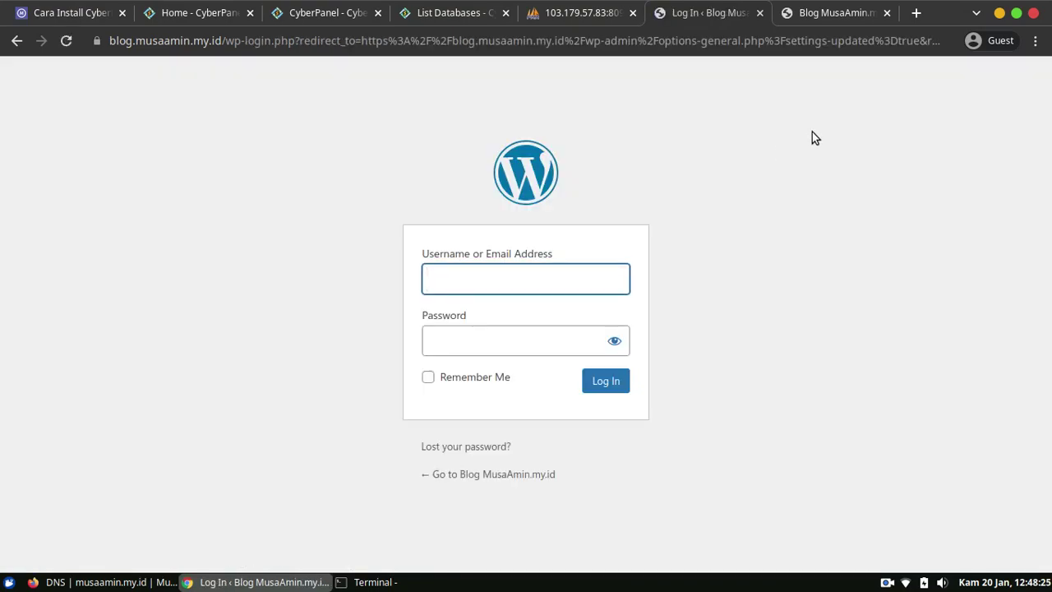
Reload the blog, confirm wp_options now shows https URLs, then bring up the Cloudflare DNS page.
click(824, 15)
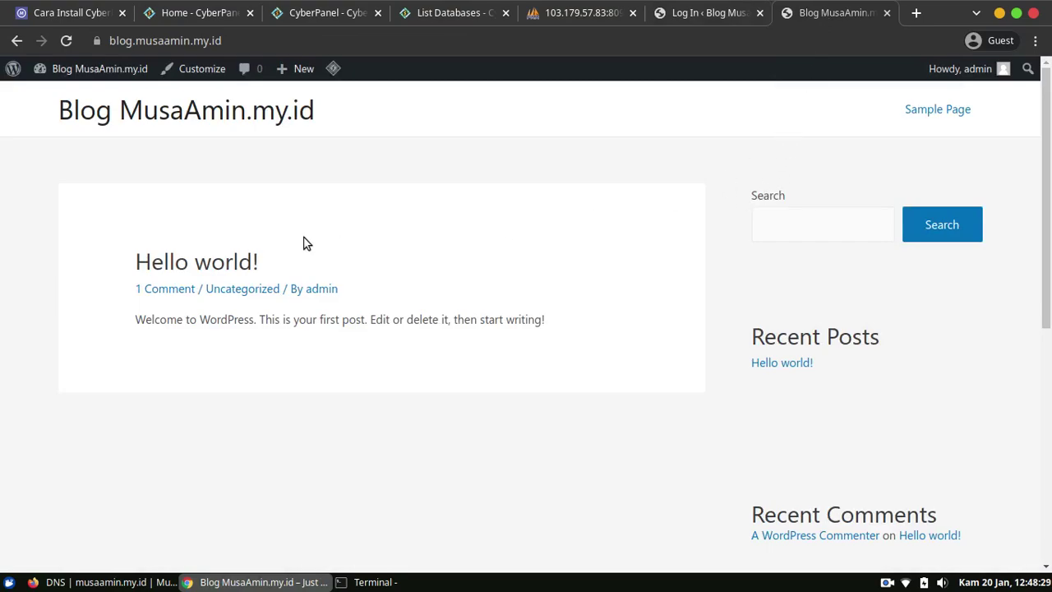
click(69, 45)
click(580, 13)
click(84, 302)
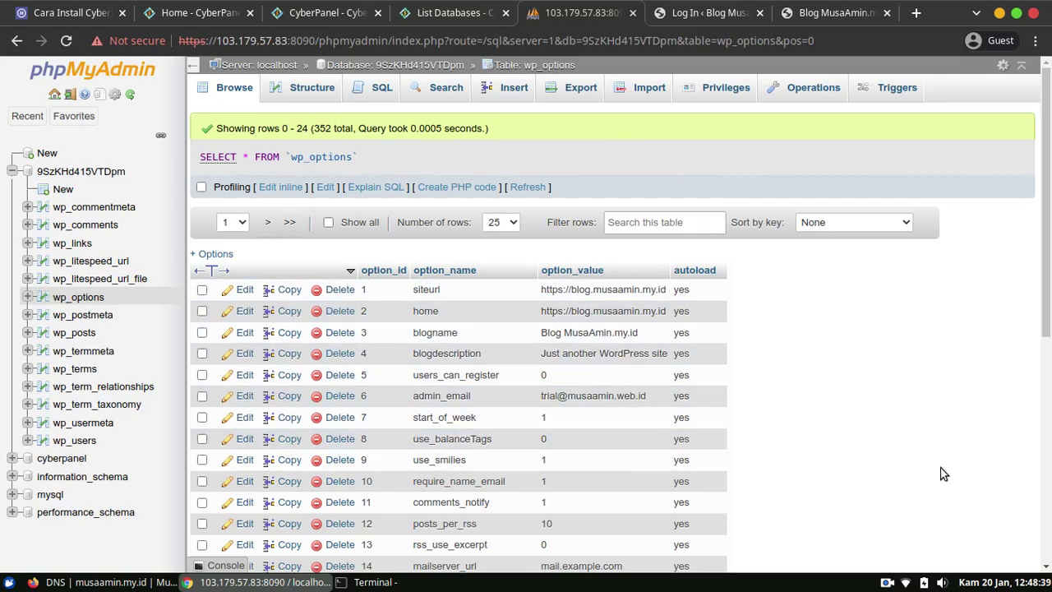
click(190, 10)
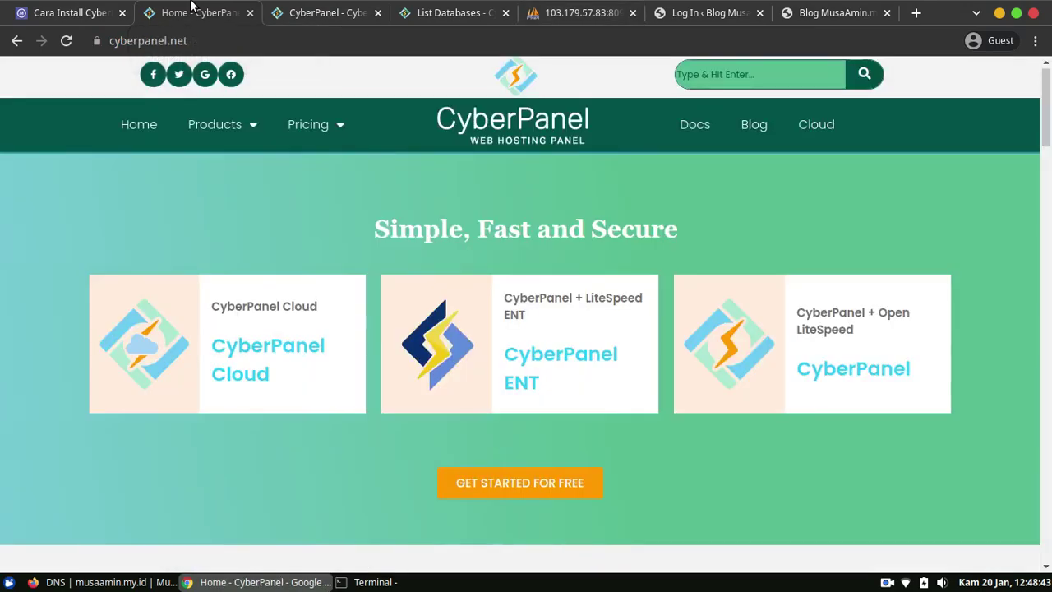
key(alt+Tab)
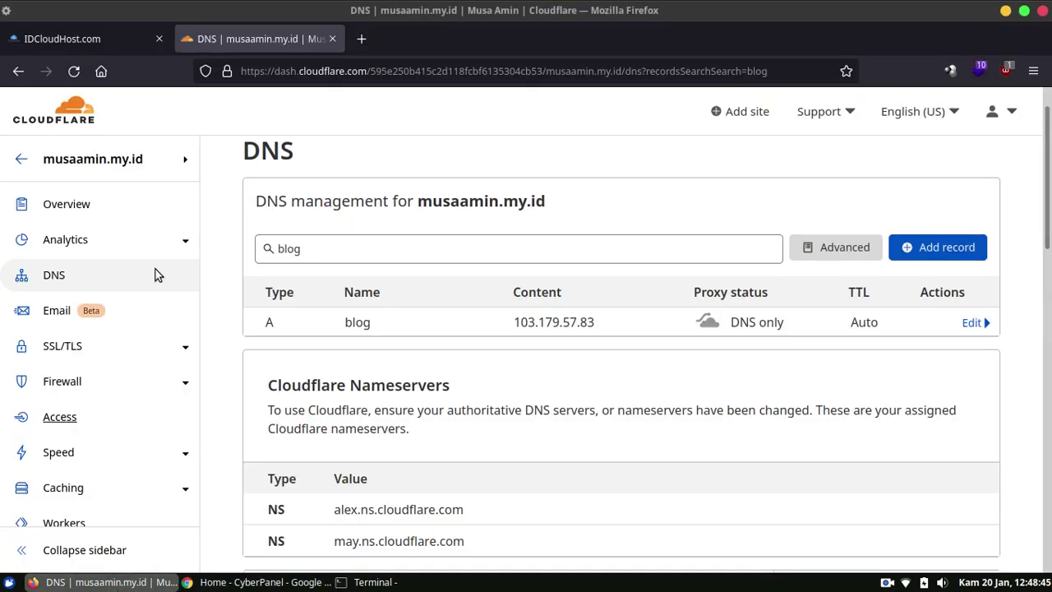
Close the webhosting server details in the IDCloudHost console.
click(105, 33)
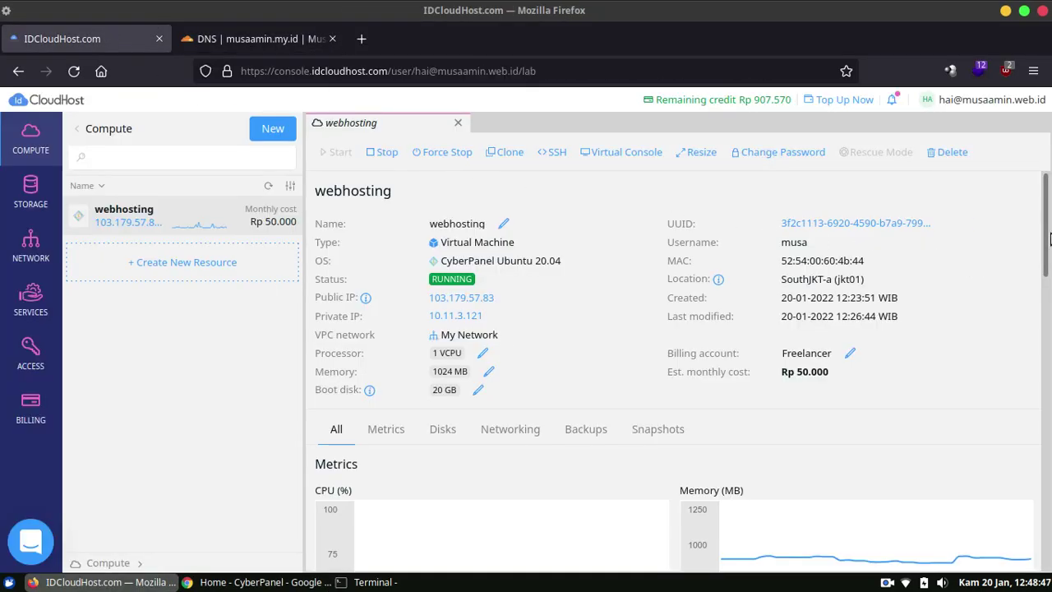
key(ctrl+a)
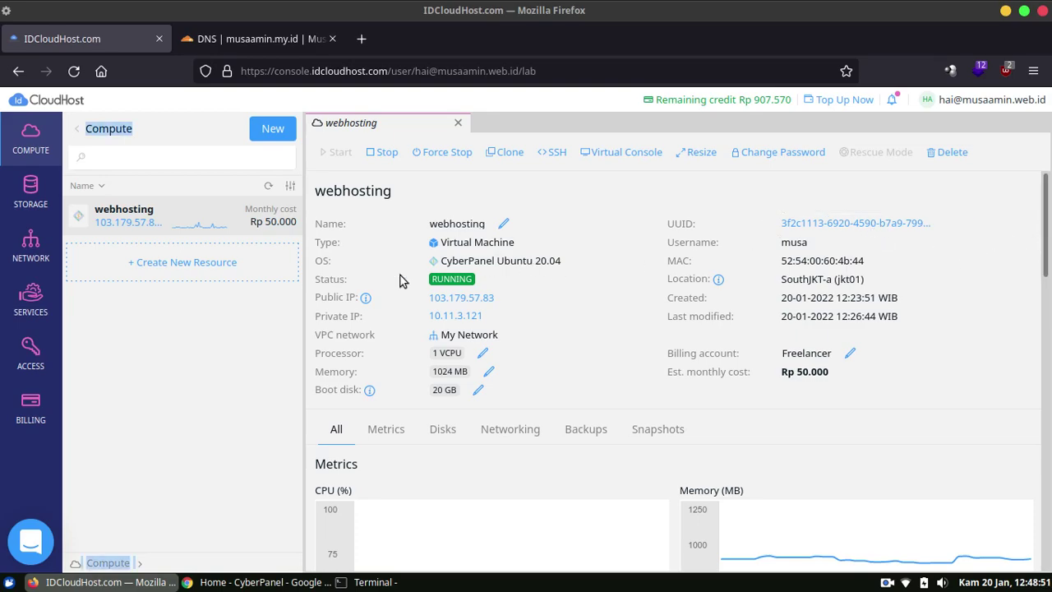
click(33, 148)
click(36, 149)
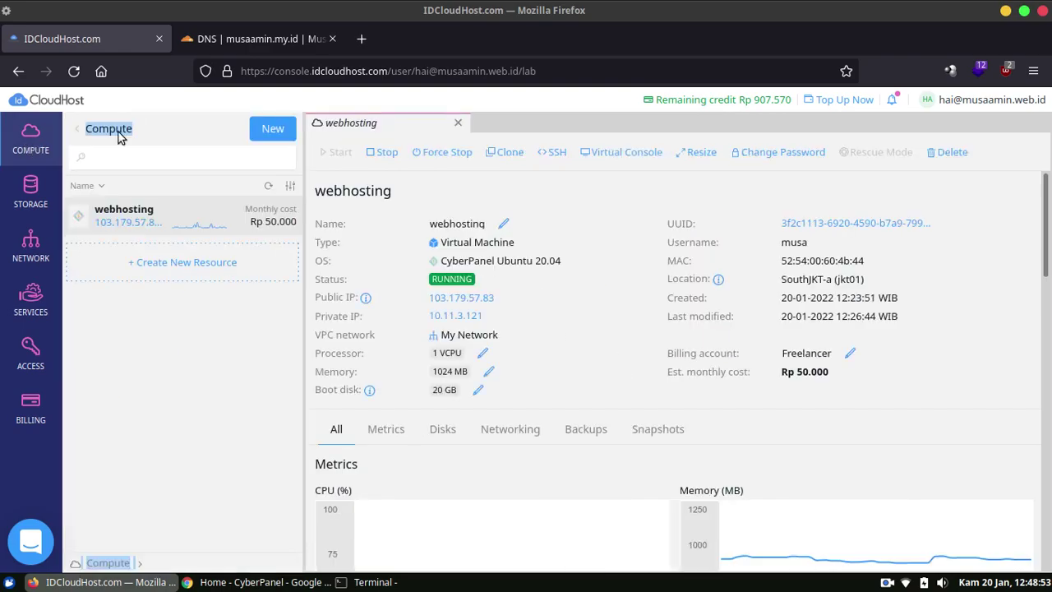
click(458, 124)
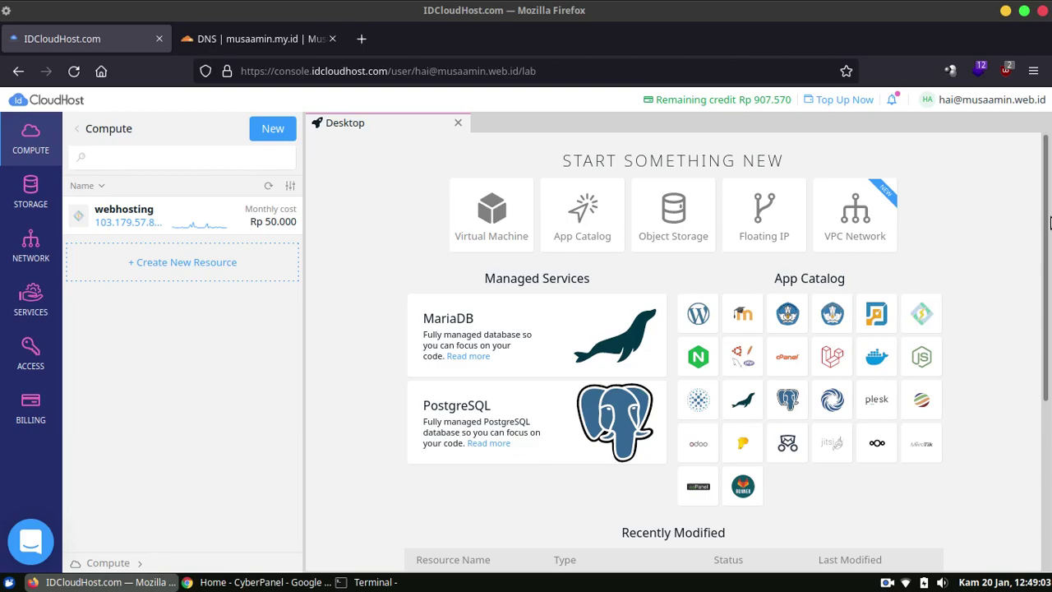
Start a new CyberPanel resource from the App Catalog, review the form, then return to Terminal.
scroll(945, 321, down, 3)
click(921, 176)
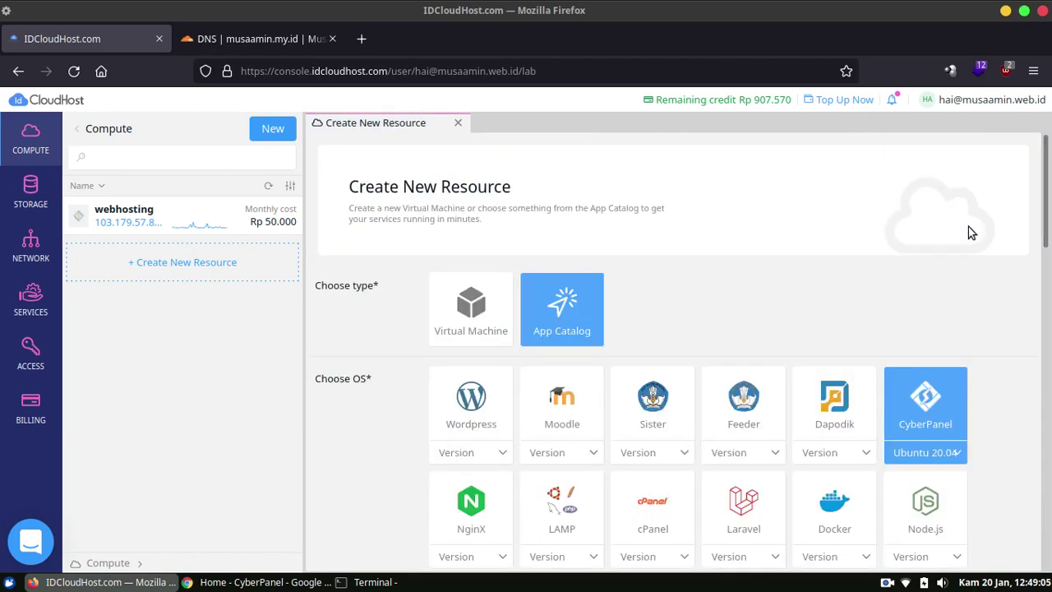
drag(1042, 235, 1049, 430)
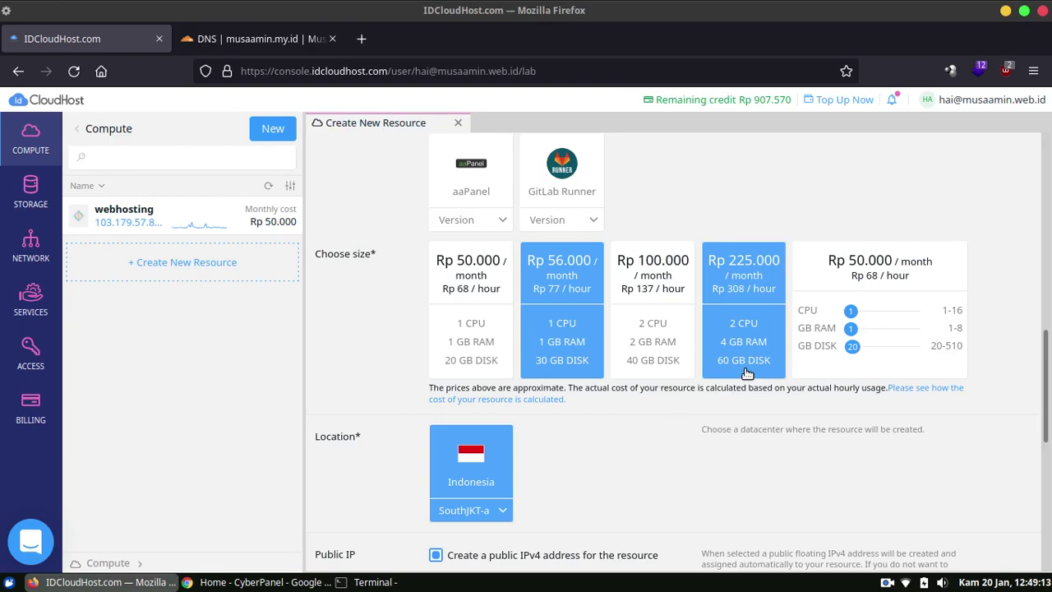
drag(1049, 367, 1049, 470)
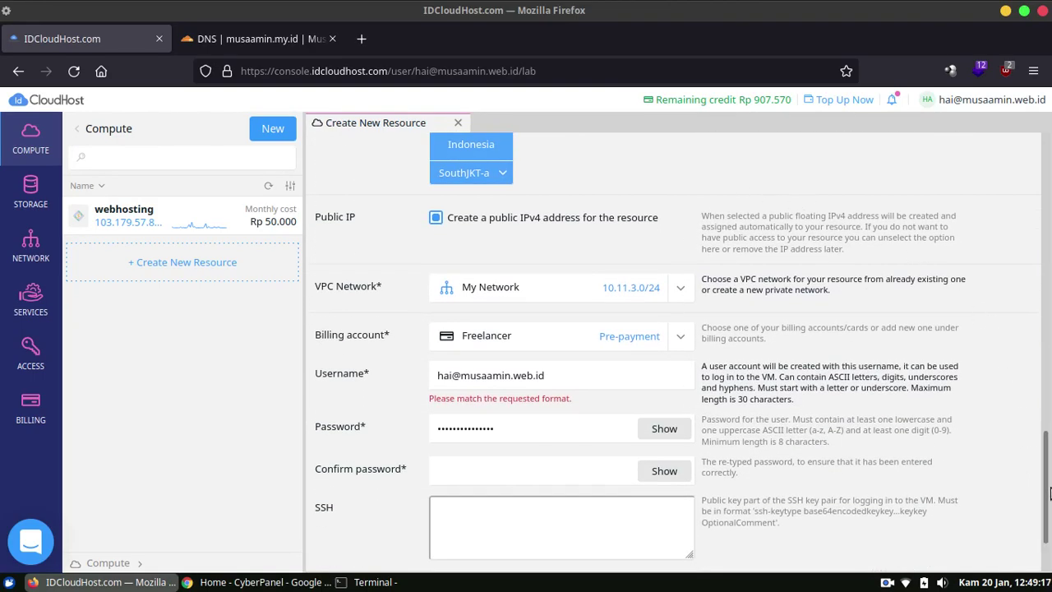
drag(1050, 492, 1050, 121)
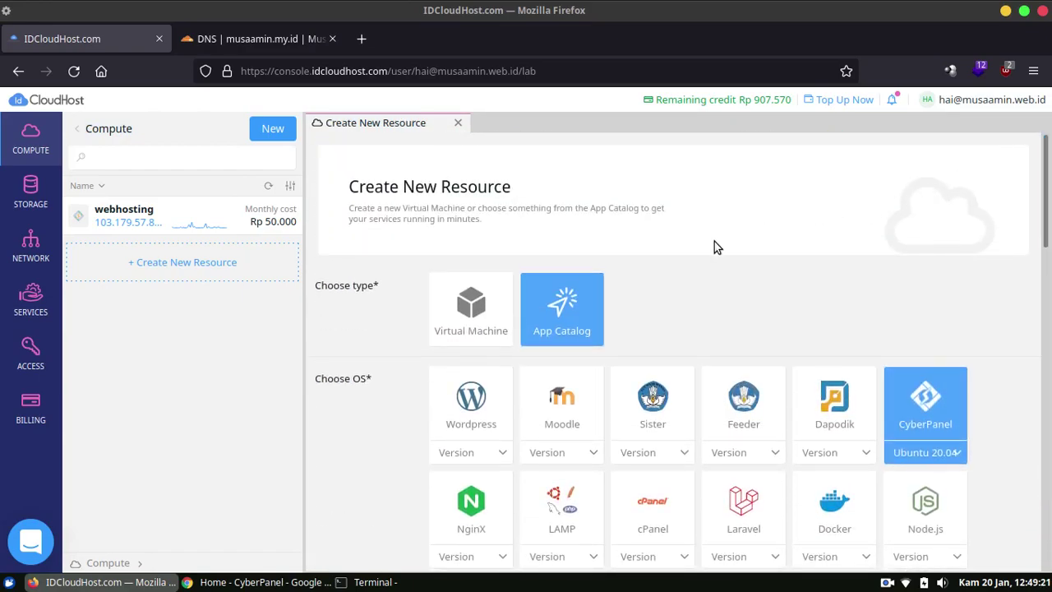
click(393, 583)
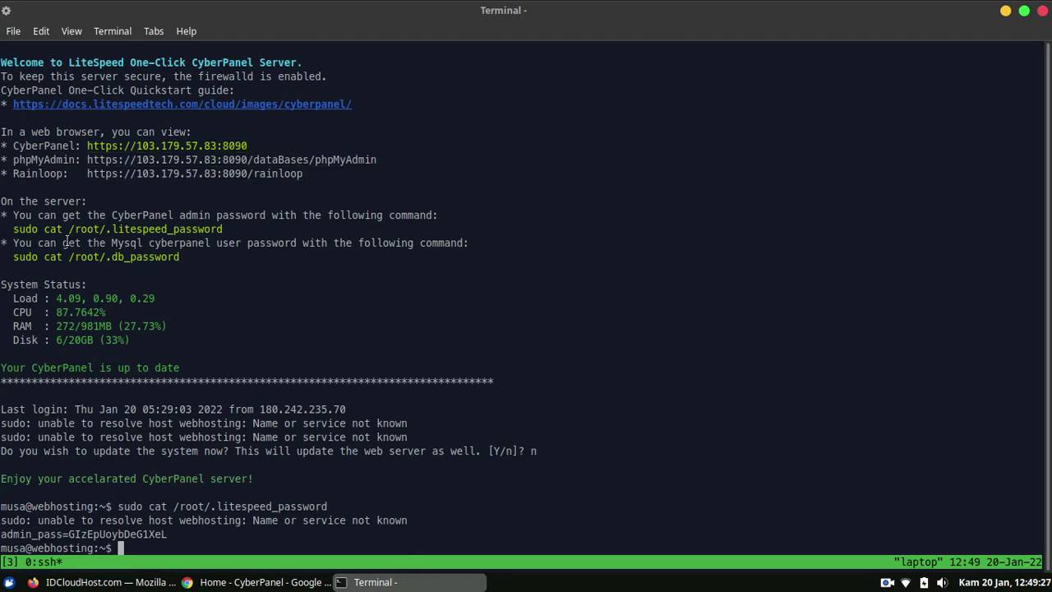
Open /etc/hosts in nano as superuser with sudo nano /etc/hosts.
drag(13, 230, 228, 235)
click(469, 368)
drag(8, 520, 409, 520)
text(sudo nna)
key(BackSpace)
key(BackSpace)
text(ano )
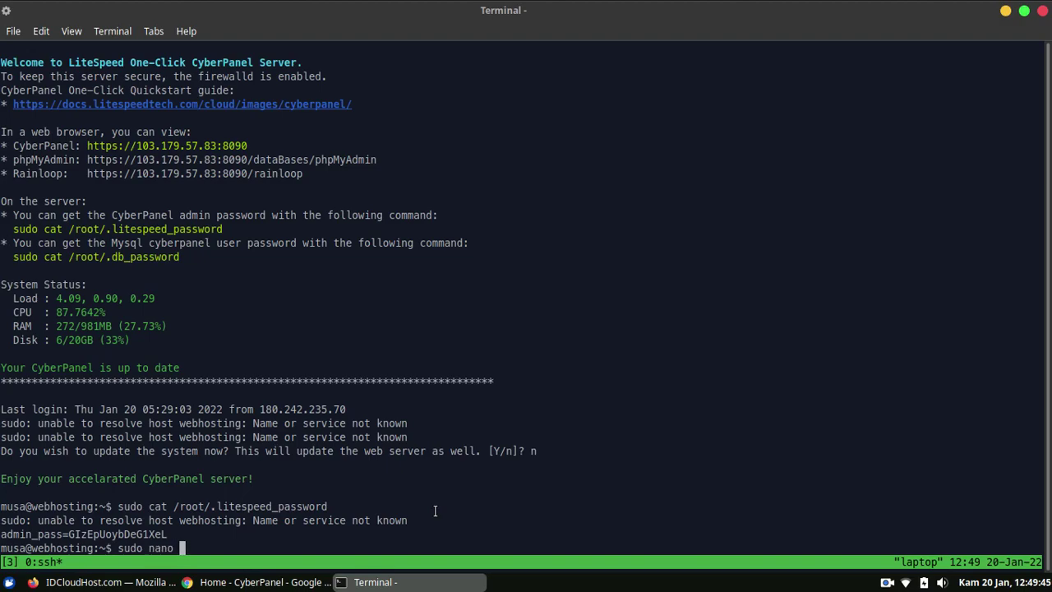
text(/etc/hosts)
key(Return)
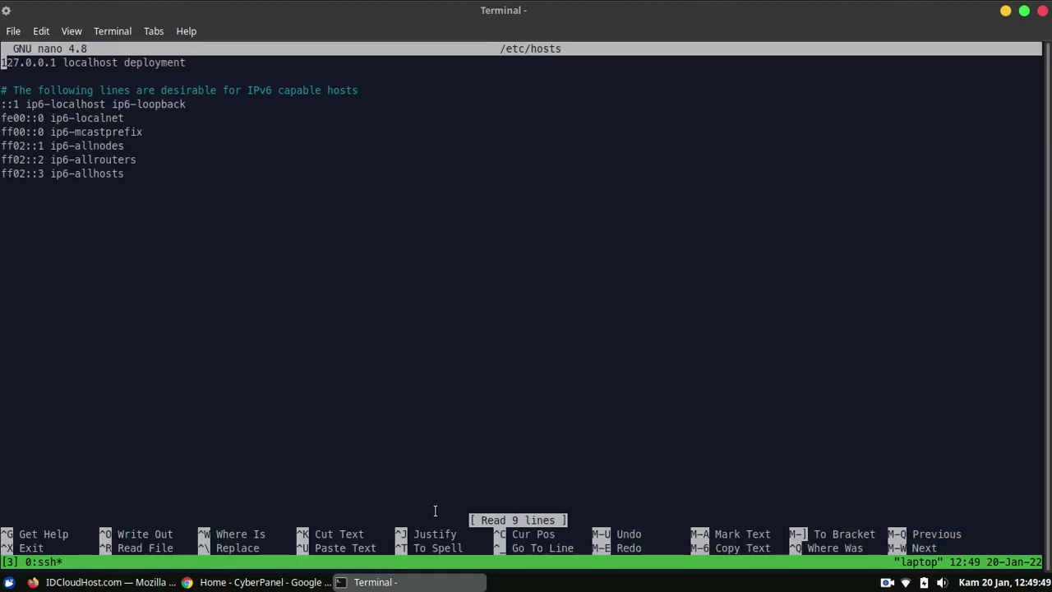
Append webhosting to the 127.0.0.1 line, save the hosts file, and exit nano.
key(End)
text(webhosting)
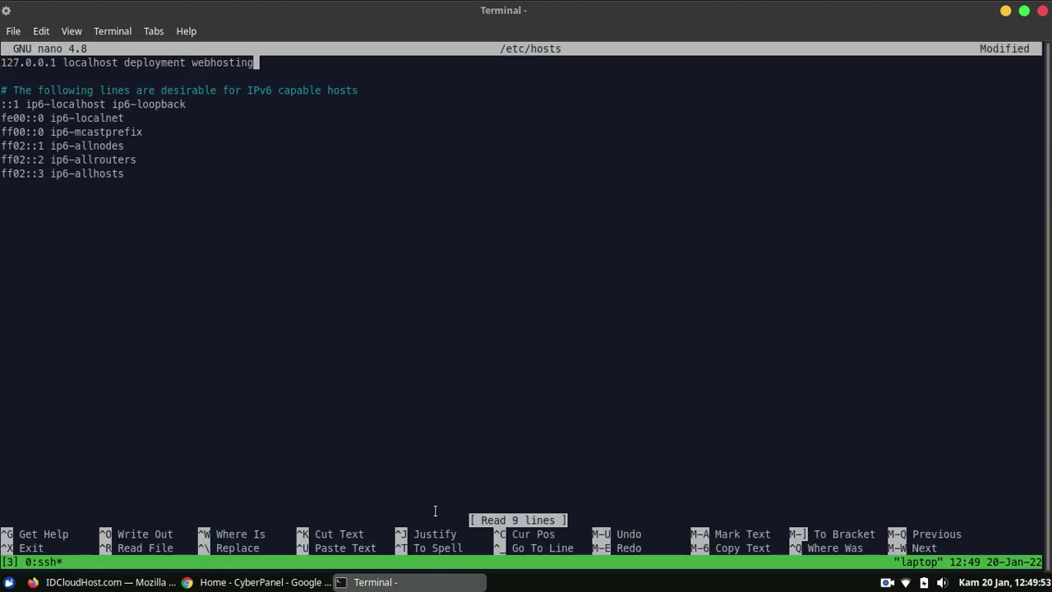
key(ctrl+o)
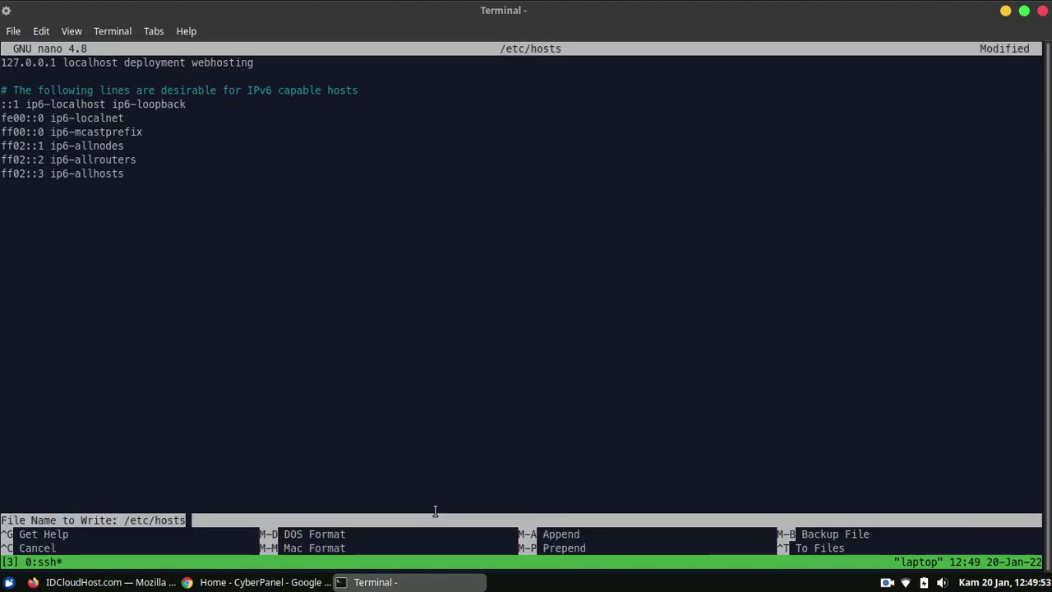
key(Return)
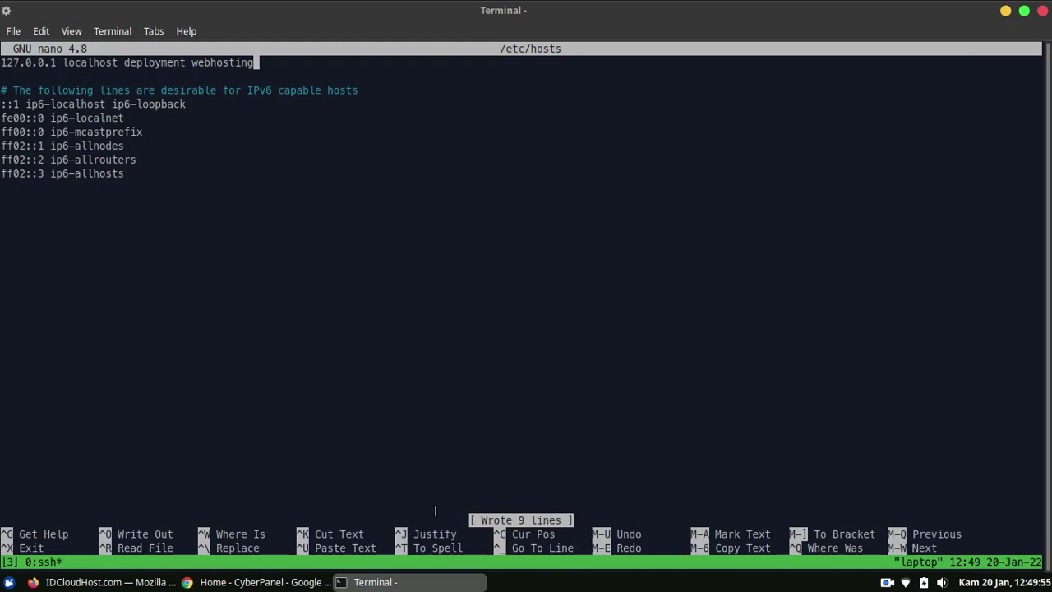
key(ctrl+x)
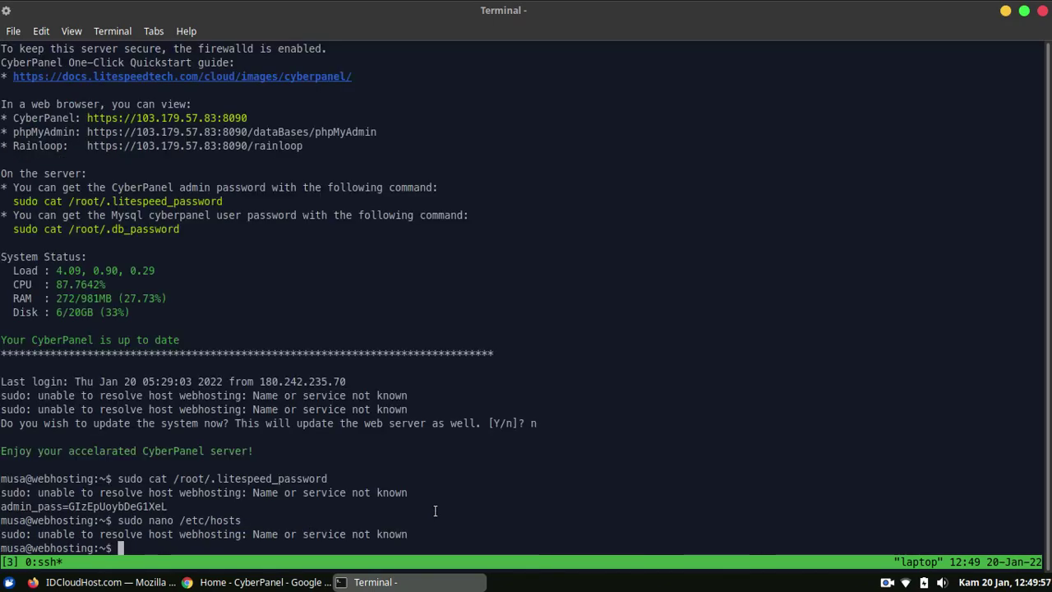
Reconnect to the server over SSH, become root with sudo su -, then show CyberPanel in Chrome.
key(ctrl+d)
key(Up)
key(Return)
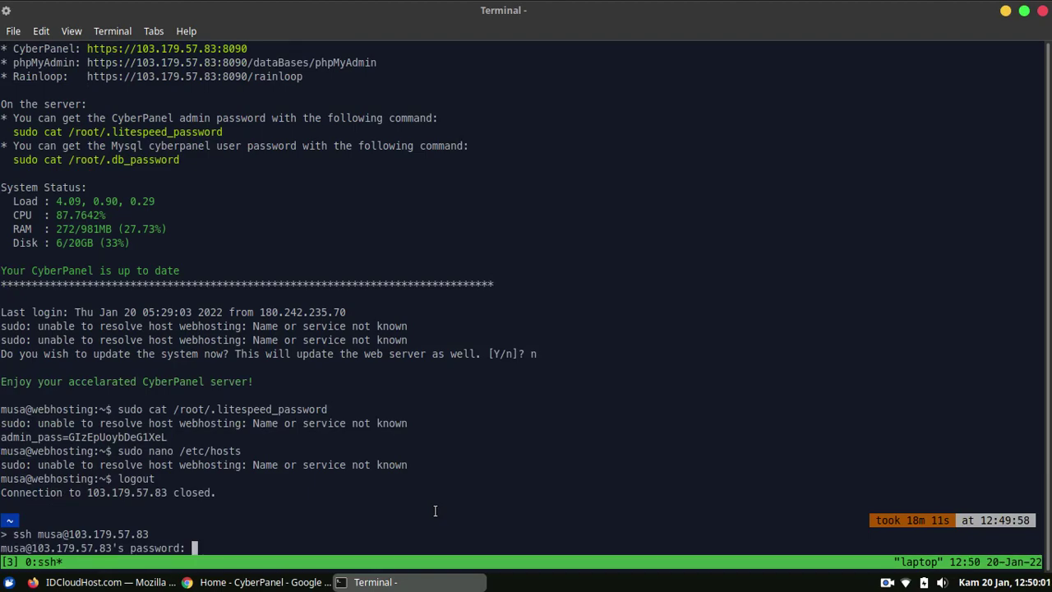
key(Return)
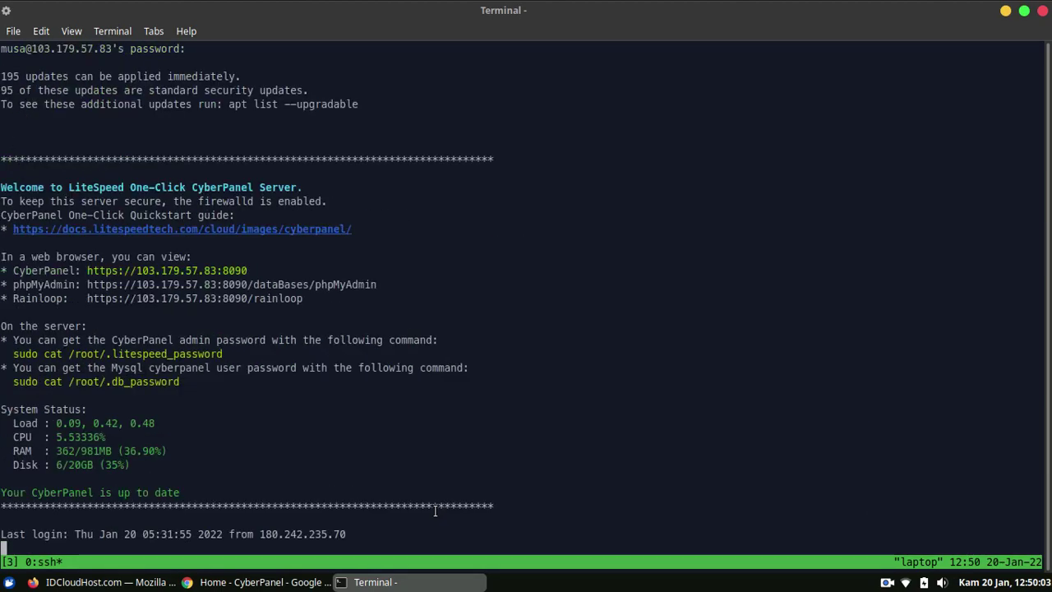
text(sudo su)
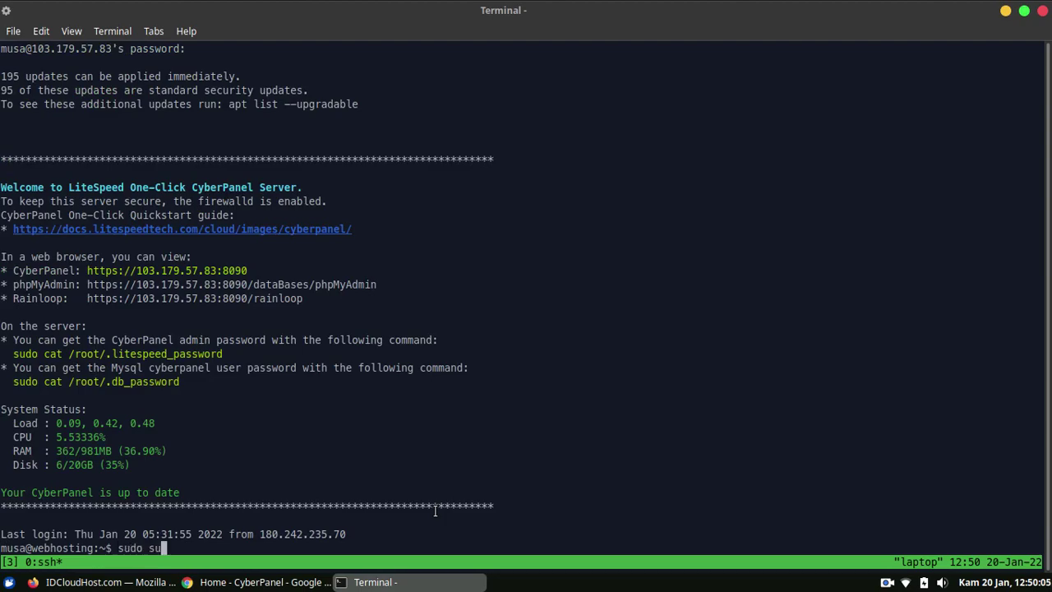
text( -)
key(Return)
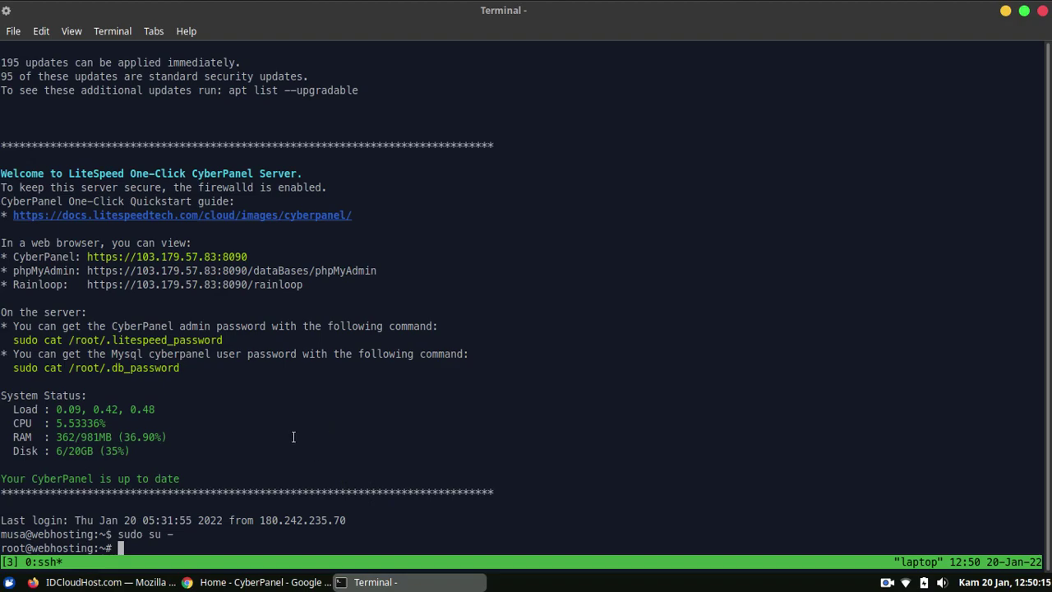
click(107, 582)
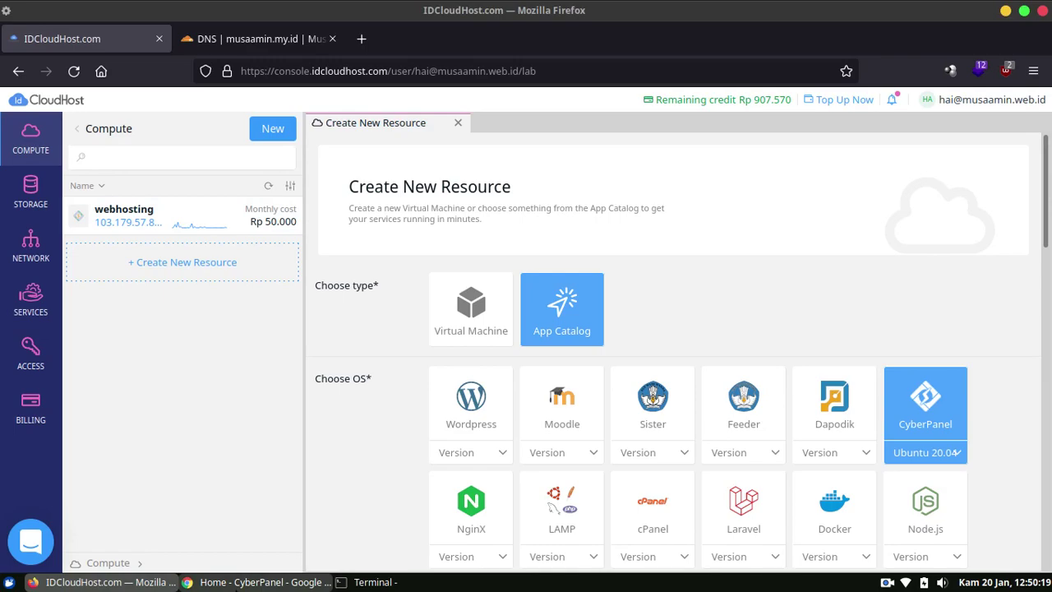
click(242, 582)
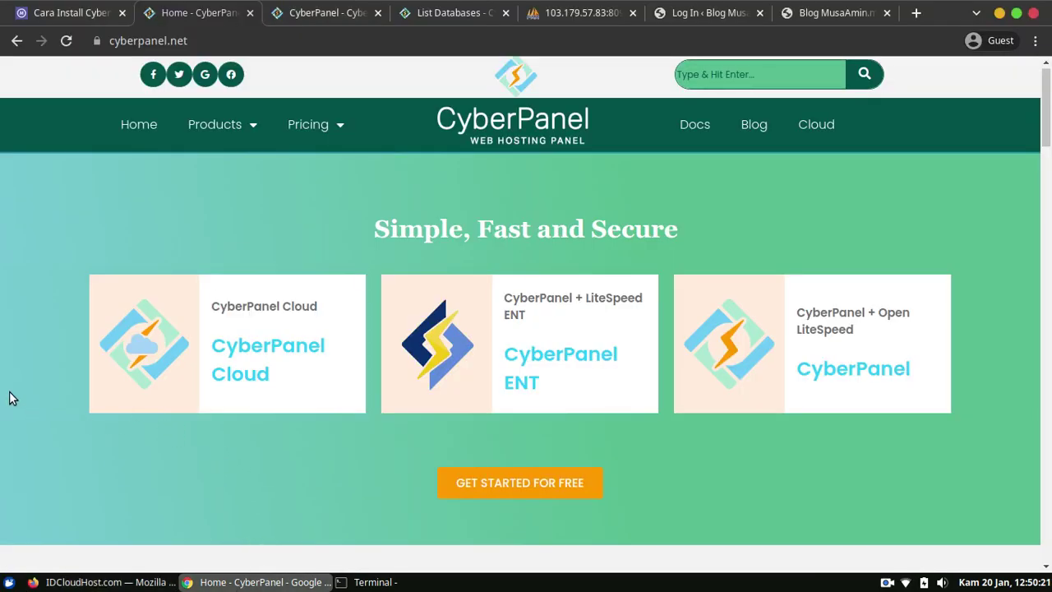